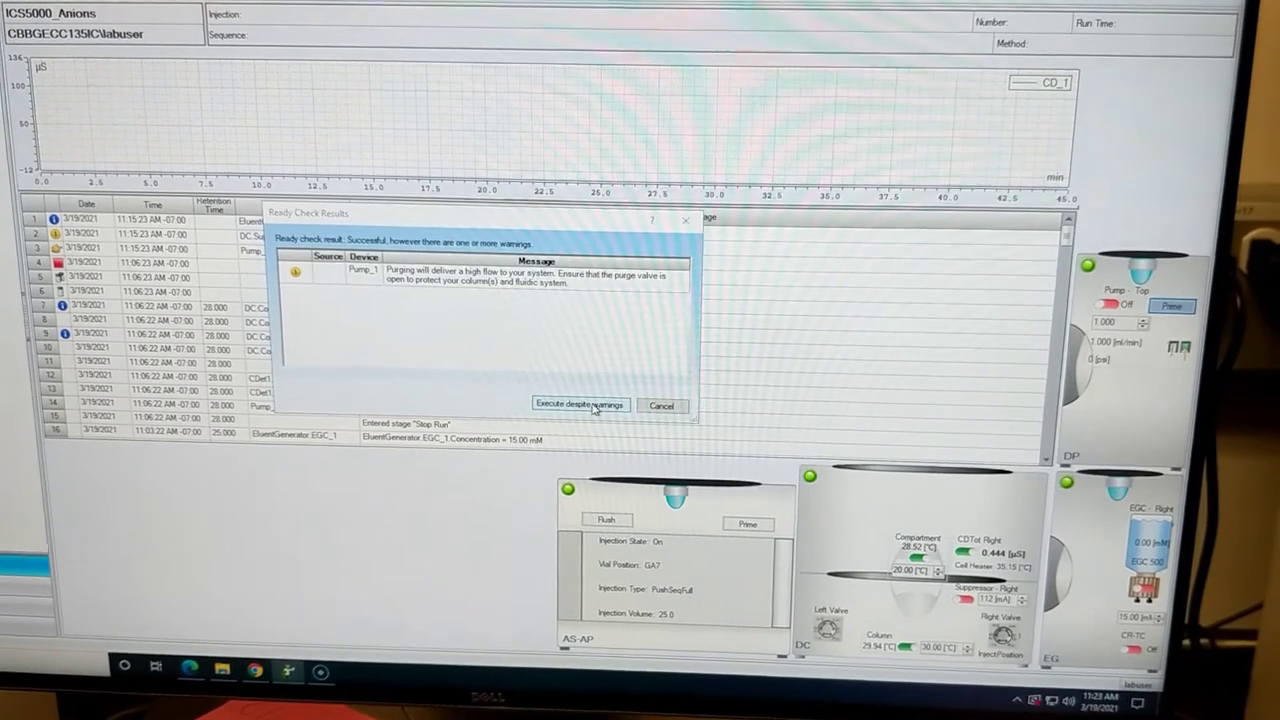
Start purging Pump_1 on ICS5000_Anions despite the ready-check warnings
{"action": "left_click", "coordinate": [580, 405]}
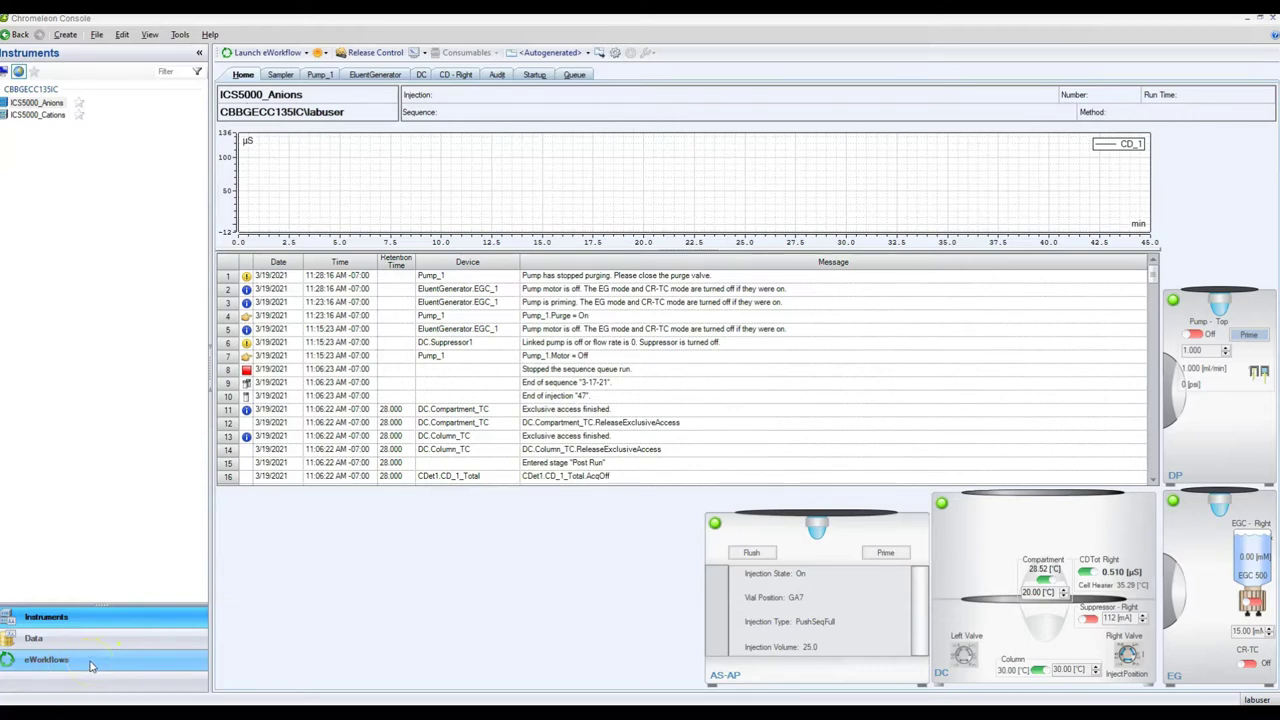
Look over the 3-17-21 sequence data and the home views of ICS5000_Anions and ICS5000_Cations
{"action": "left_click", "coordinate": [96, 616]}
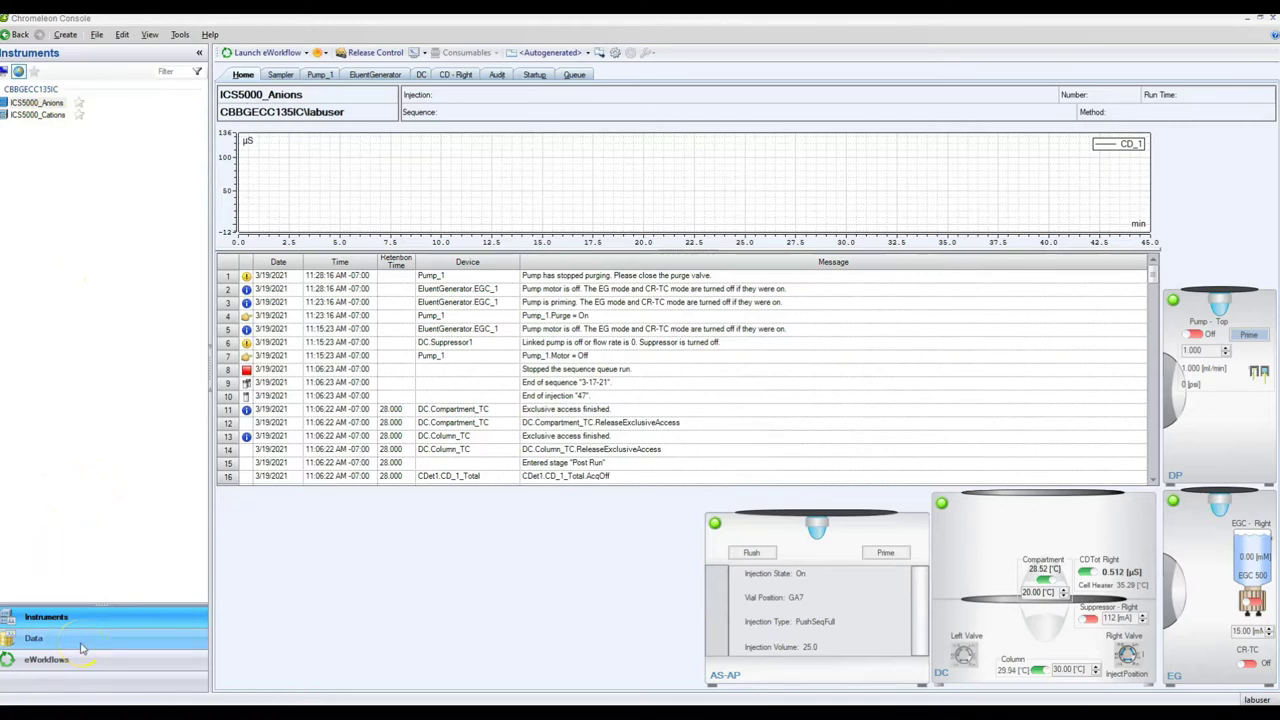
{"action": "left_click", "coordinate": [82, 648]}
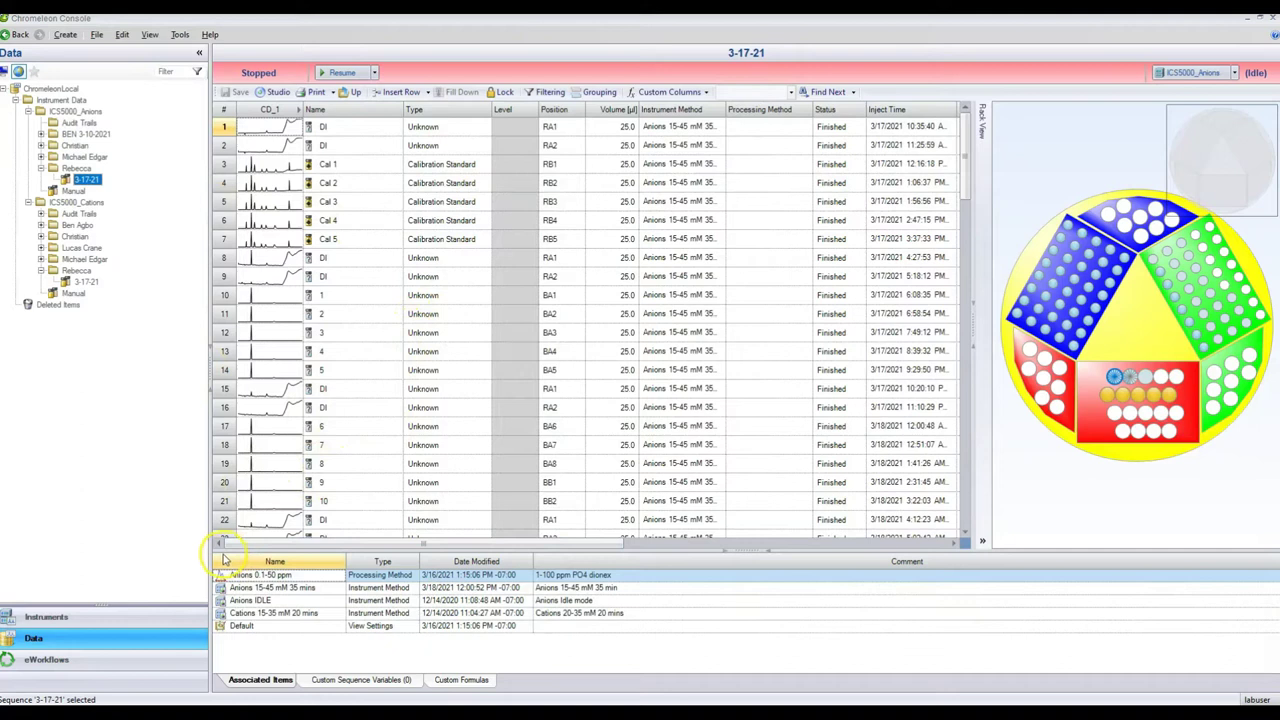
{"action": "left_click", "coordinate": [153, 616]}
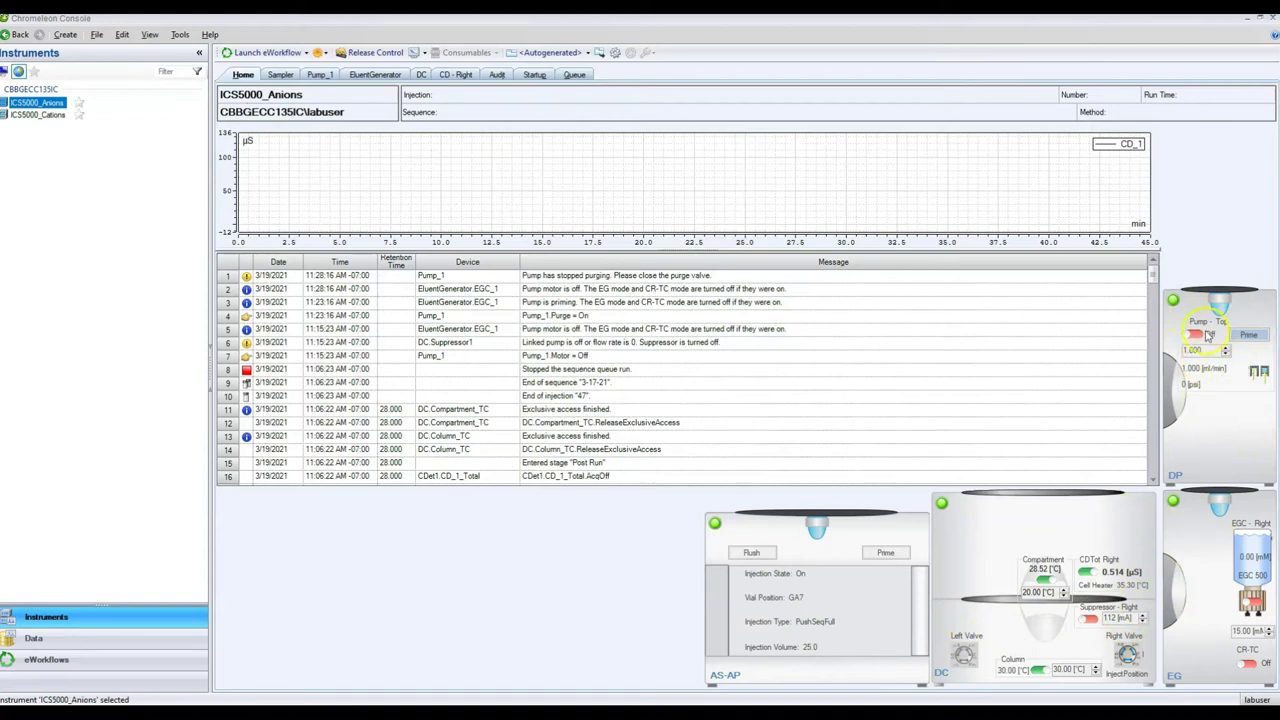
{"action": "left_click", "coordinate": [40, 114]}
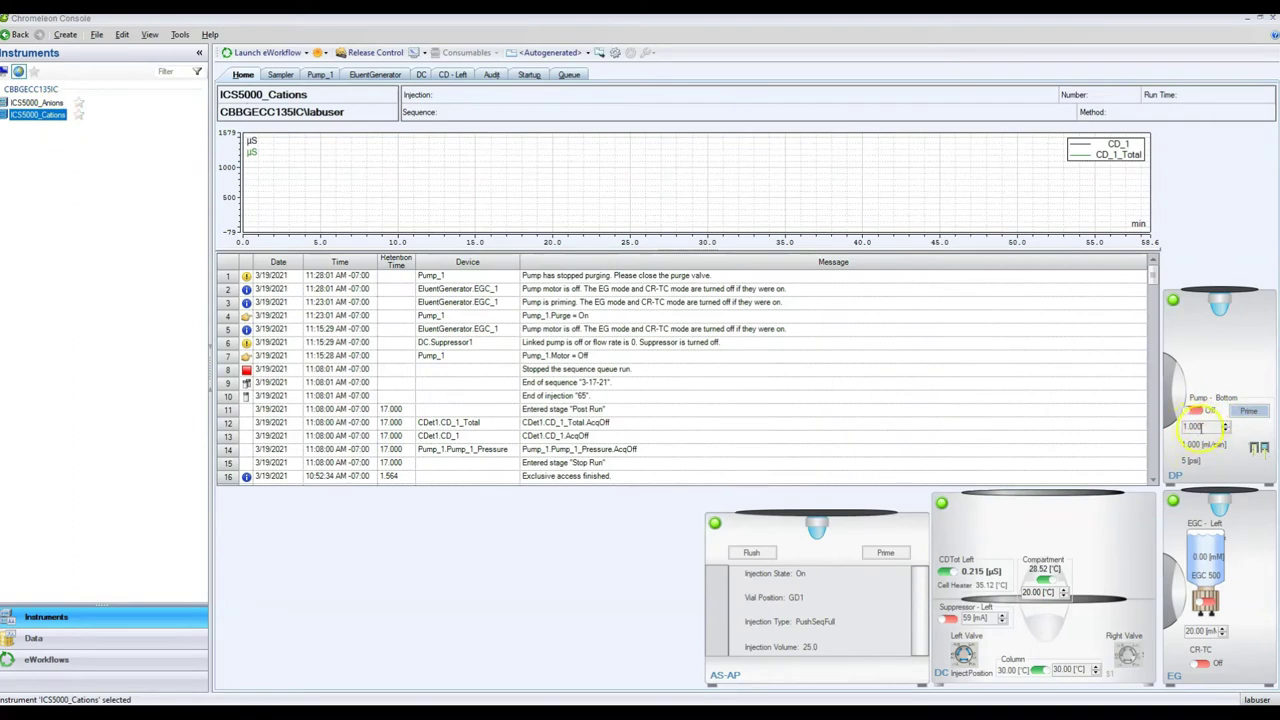
{"action": "key", "text": "Up"}
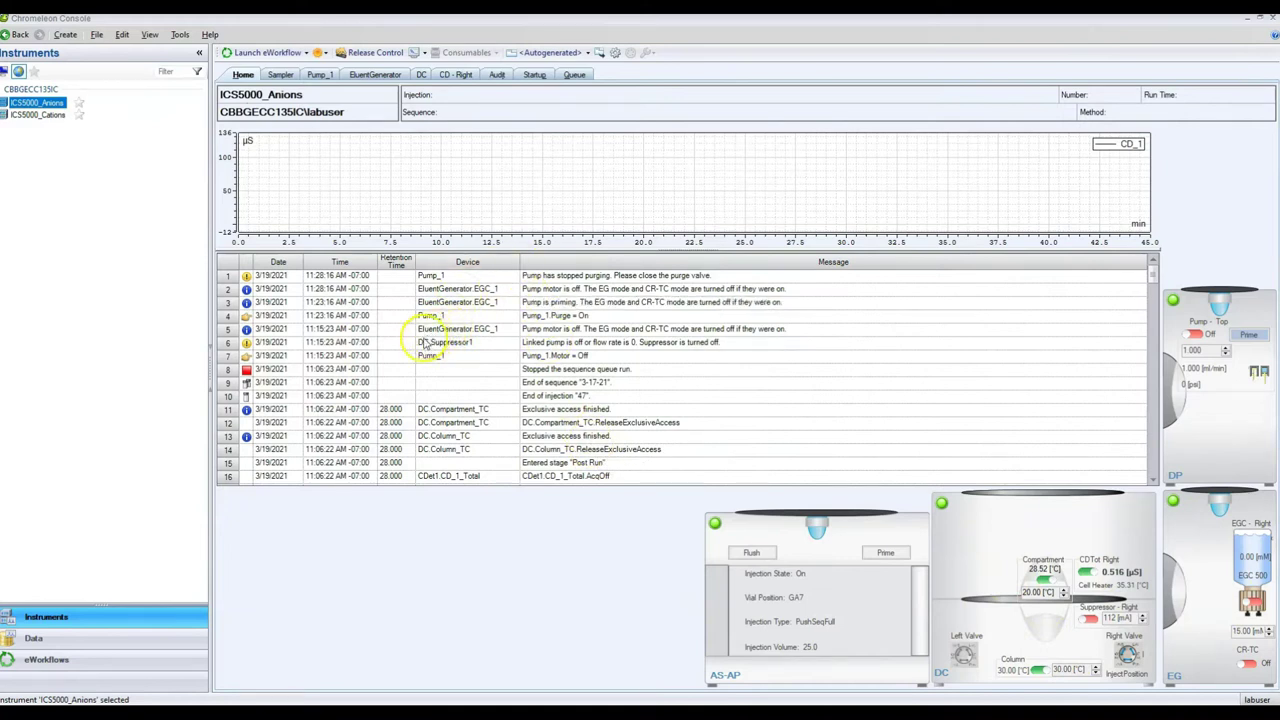
Examine the sampler, pump, eluent generator, detector compartment and conductivity detector pages of ICS5000_Anions
{"action": "mouse_move", "coordinate": [298, 312]}
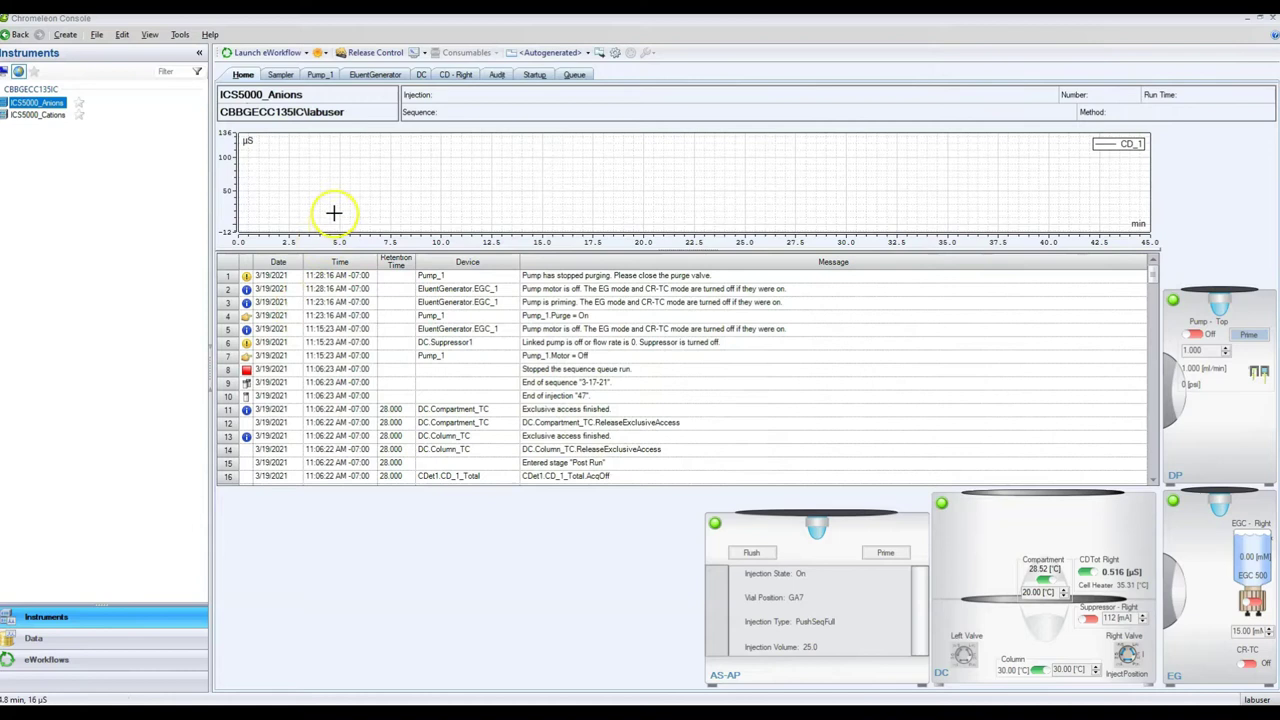
{"action": "left_click", "coordinate": [281, 76]}
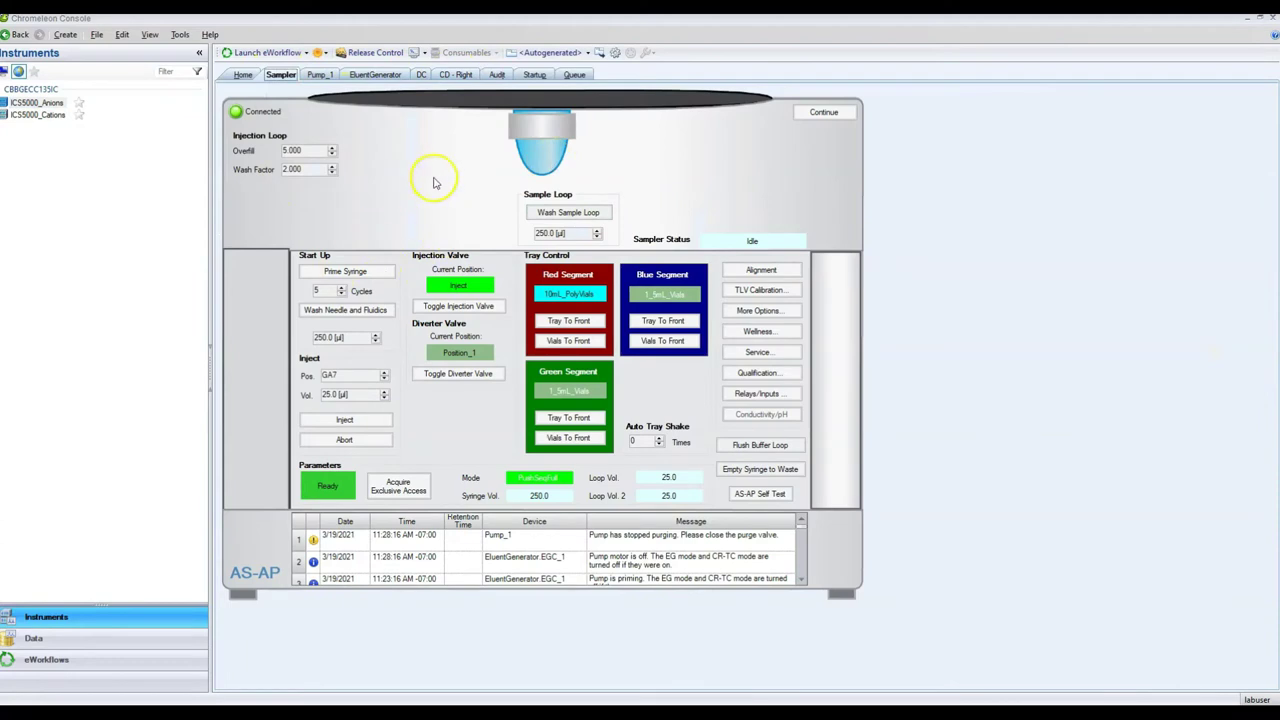
{"action": "left_click", "coordinate": [319, 76]}
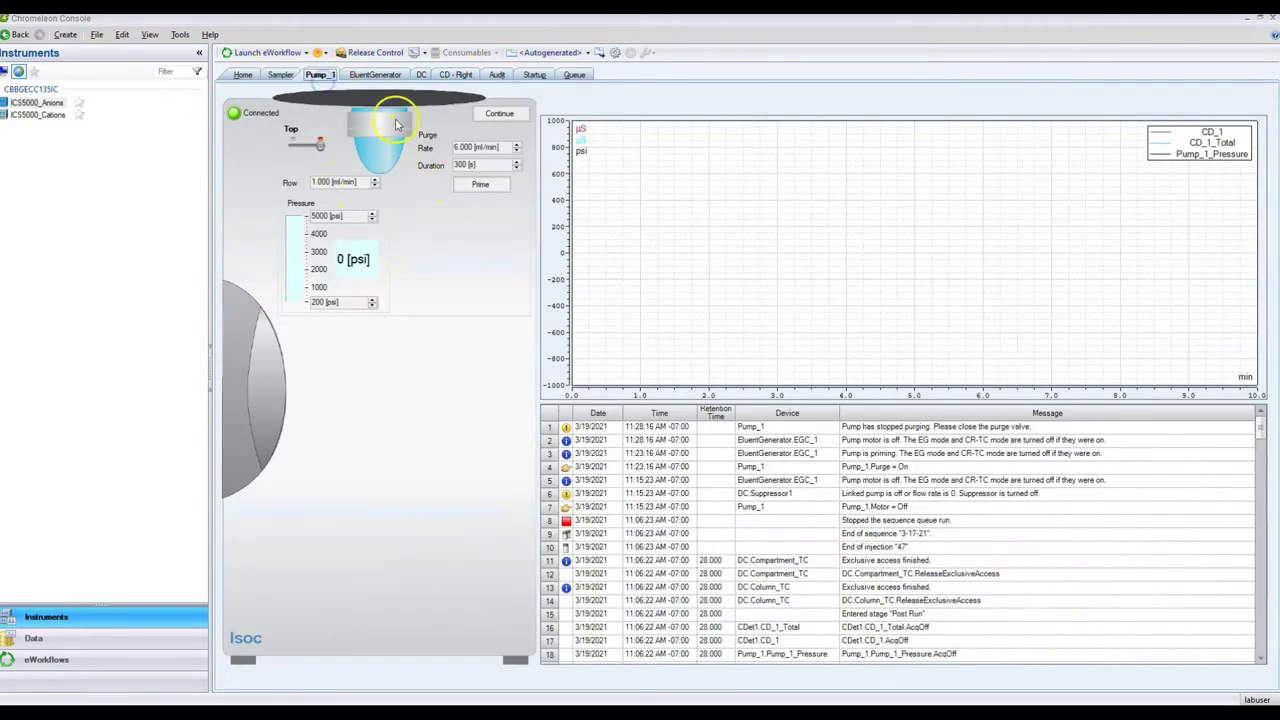
{"action": "left_click", "coordinate": [375, 75]}
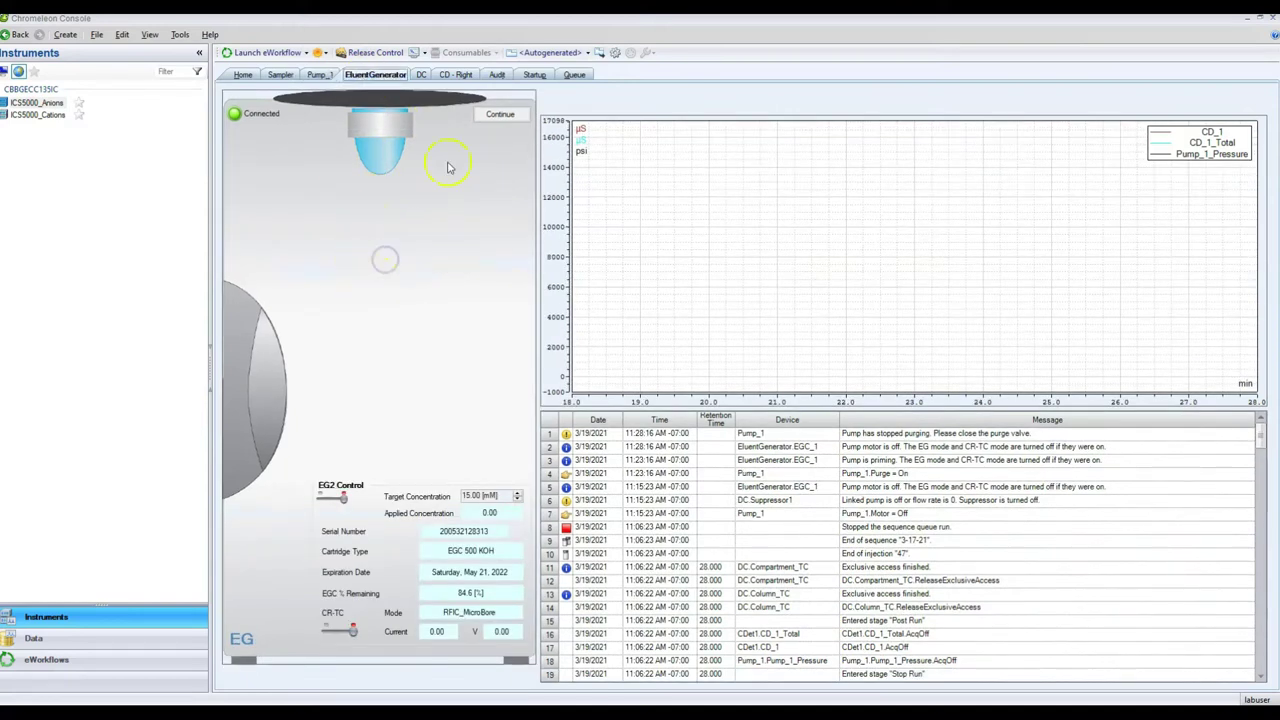
{"action": "left_click", "coordinate": [421, 75]}
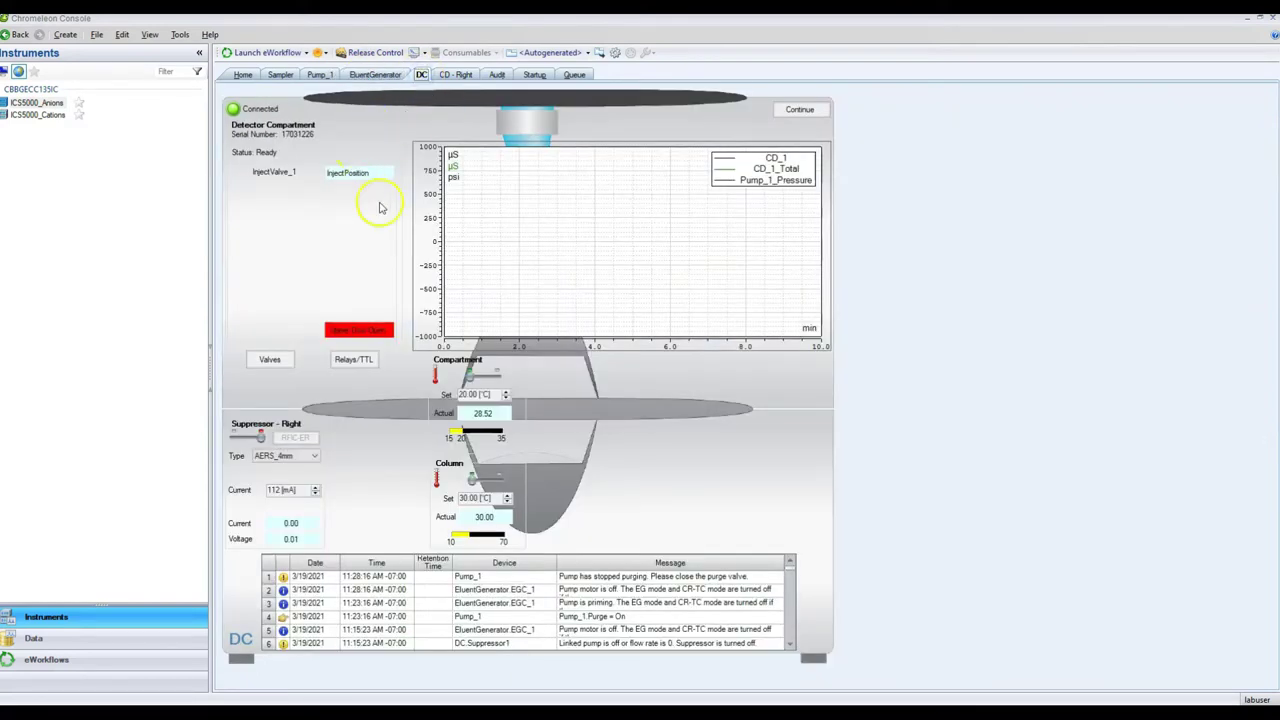
{"action": "left_click", "coordinate": [456, 75]}
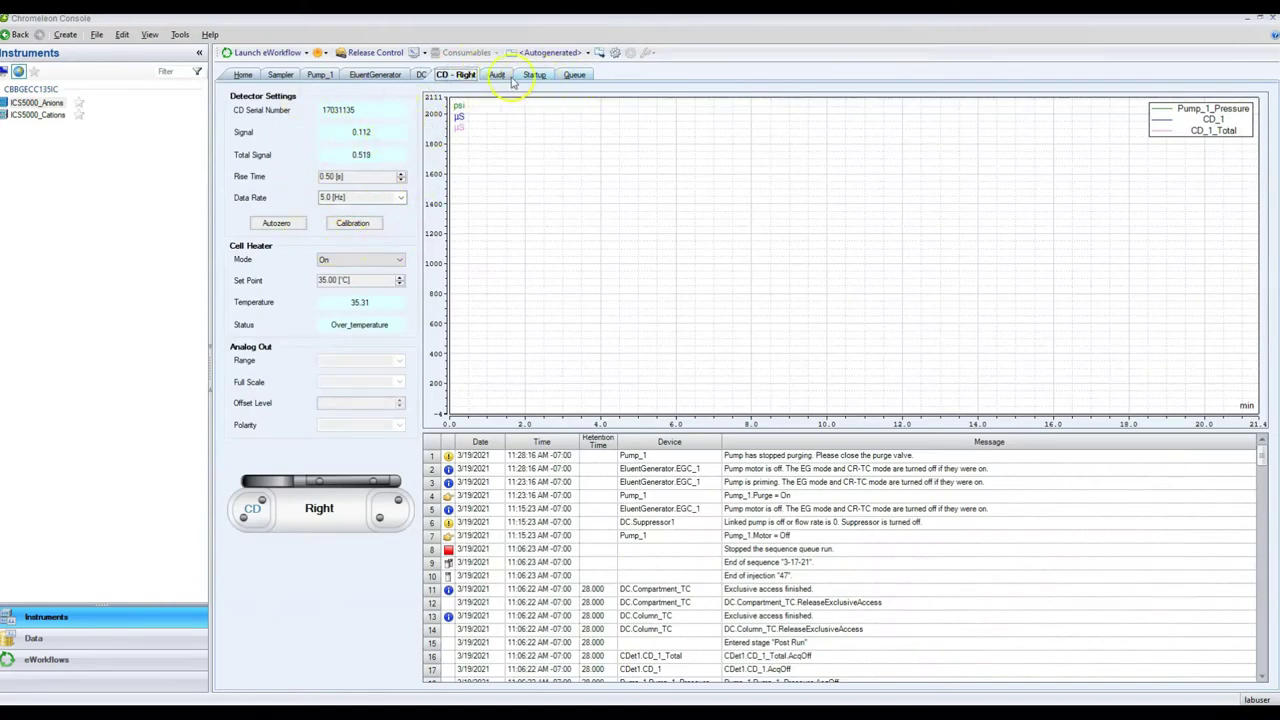
Turn on the pump, eluent generator, CR-TC and suppressor of ICS5000_Anions from its home view
{"action": "left_click", "coordinate": [243, 76]}
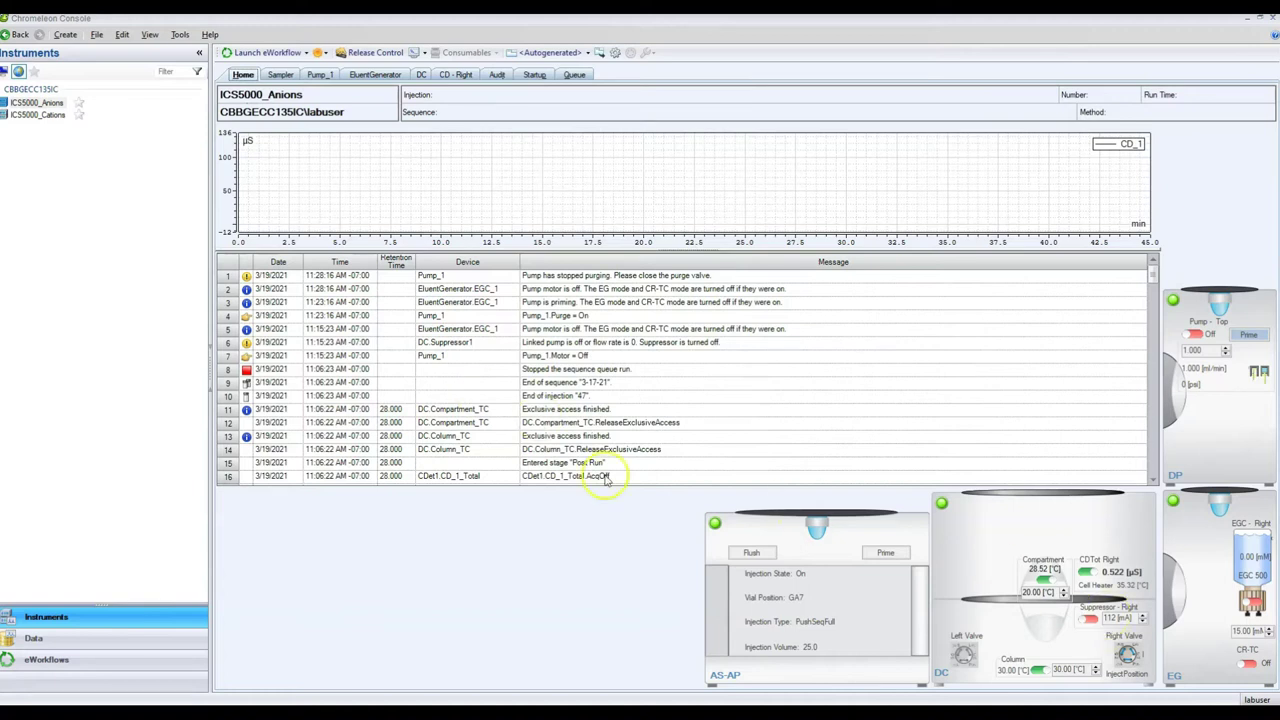
{"action": "left_click", "coordinate": [1191, 334]}
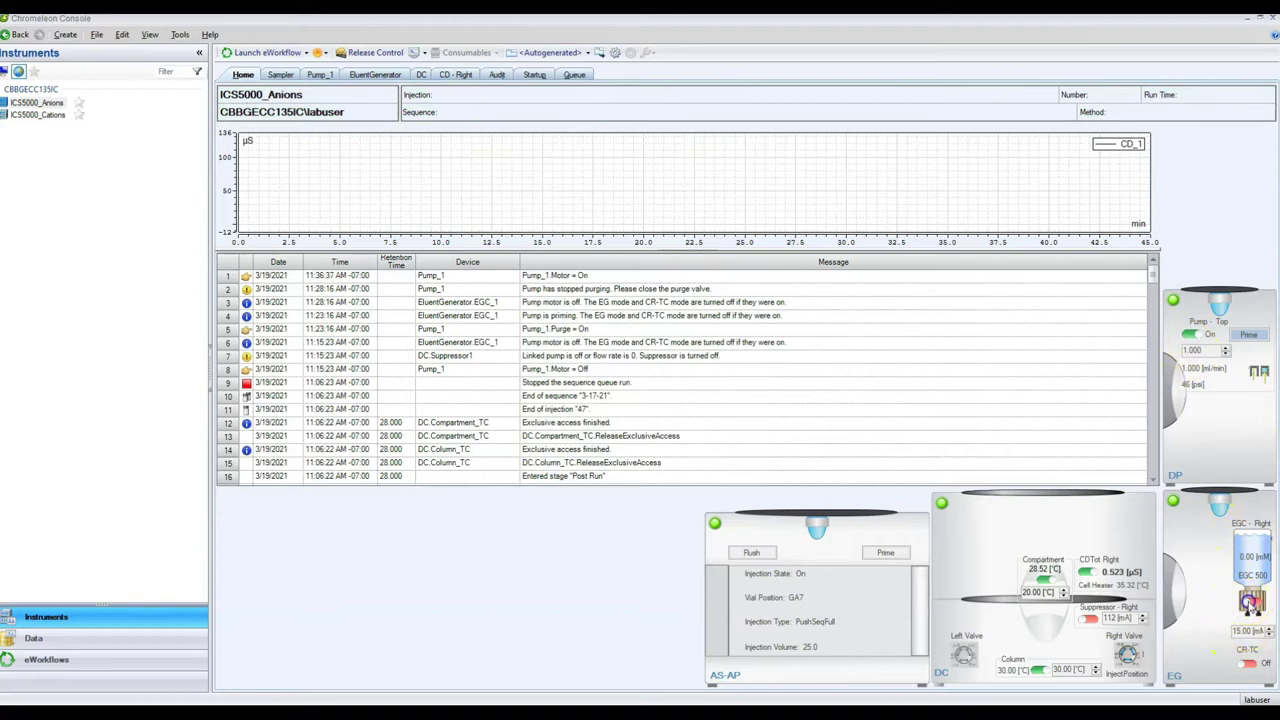
{"action": "left_click", "coordinate": [1246, 664]}
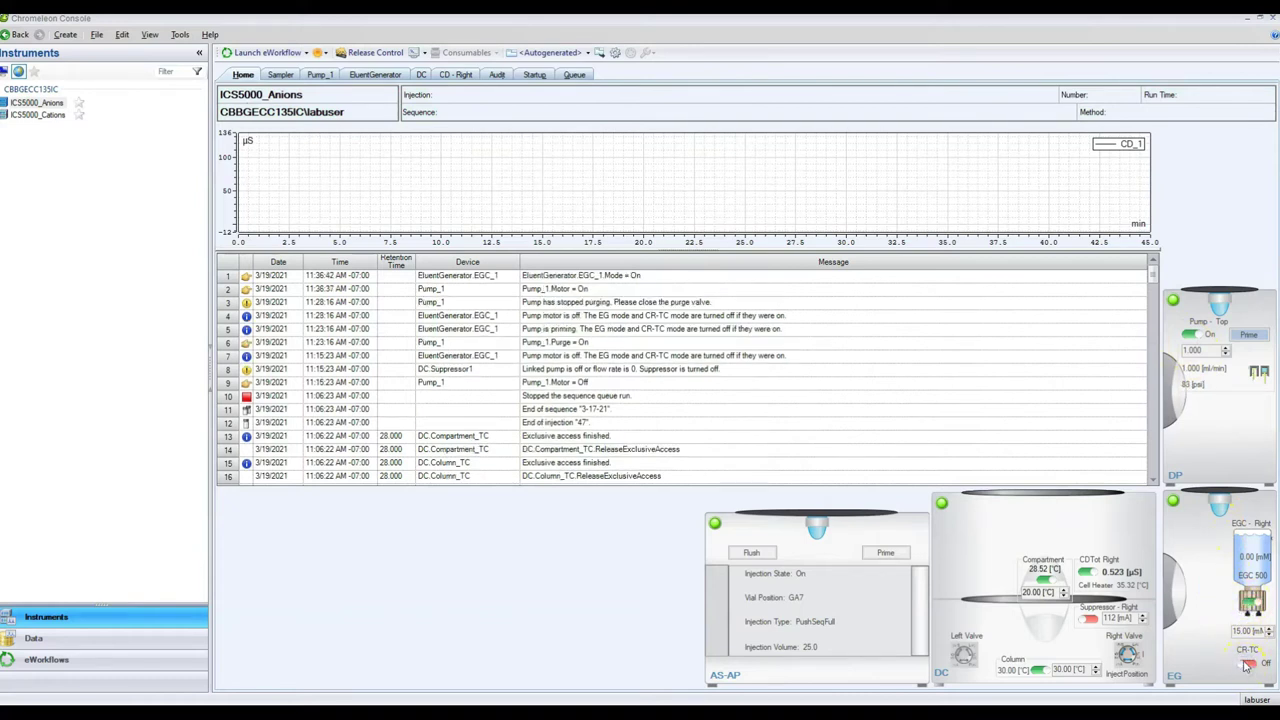
{"action": "left_click", "coordinate": [1085, 618]}
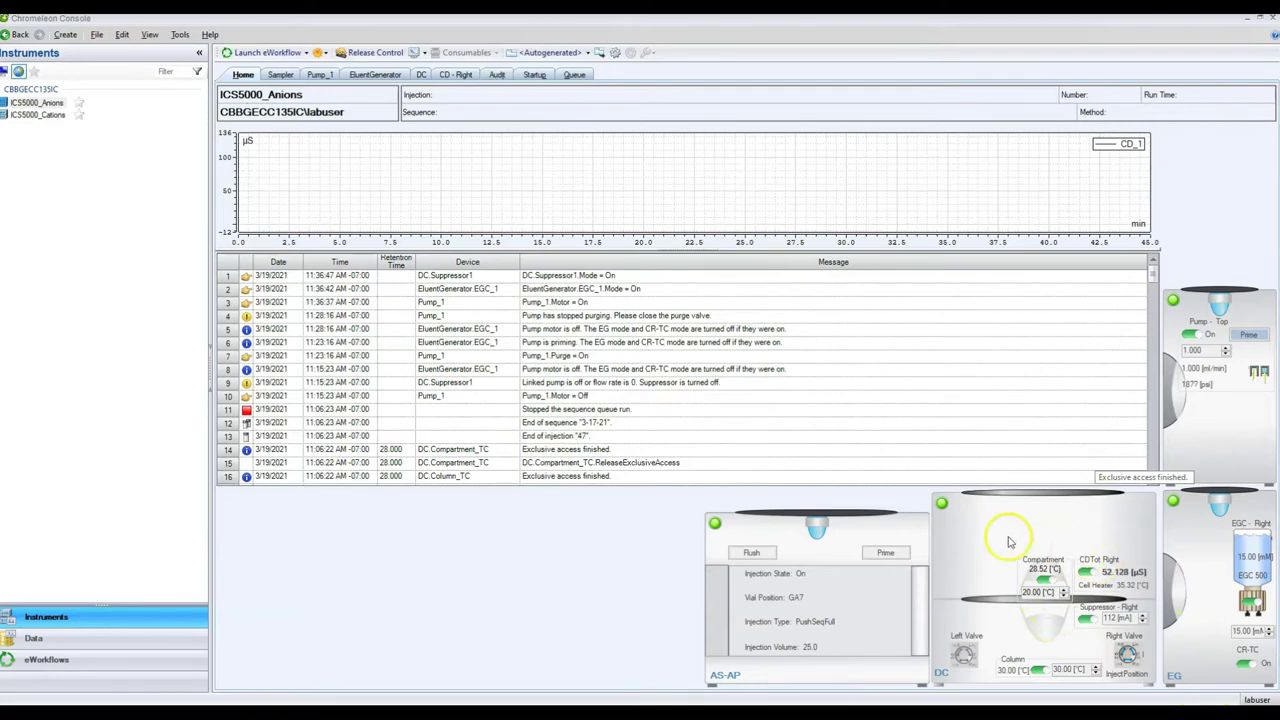
Turn on the pump, eluent generator, CR-TC and suppressor of ICS5000_Cations
{"action": "left_click", "coordinate": [37, 114]}
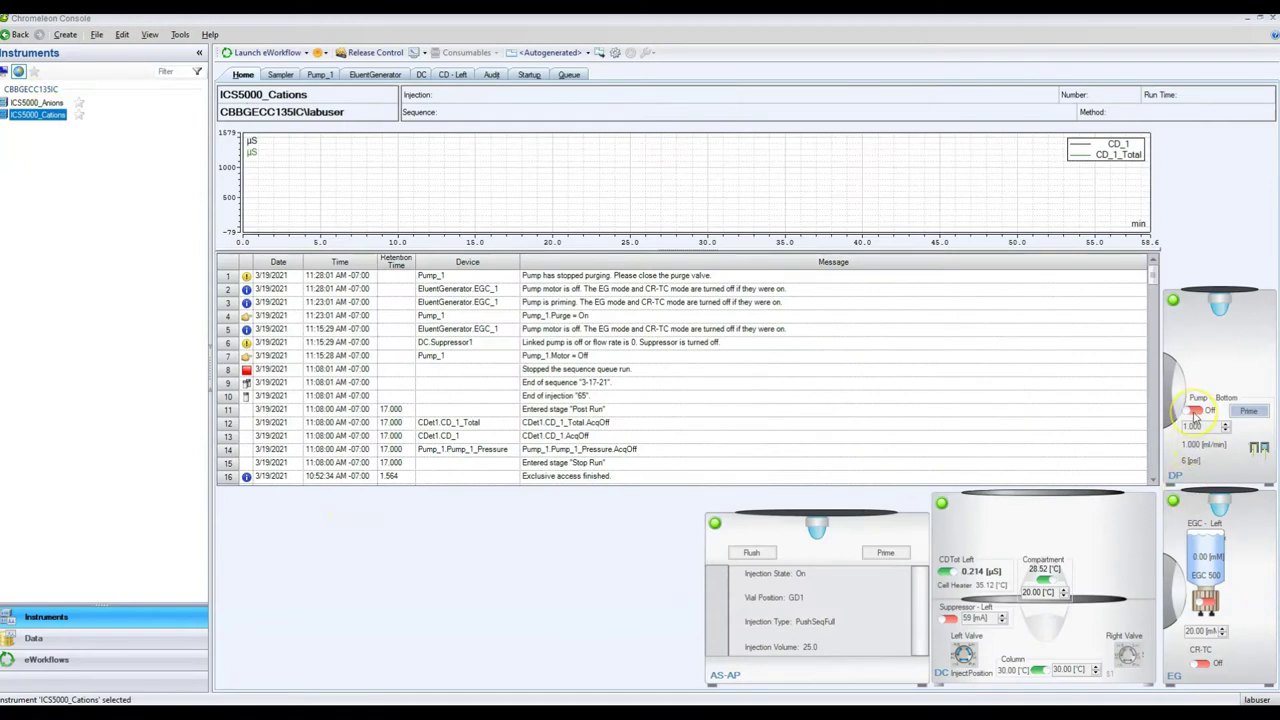
{"action": "left_click", "coordinate": [1195, 412]}
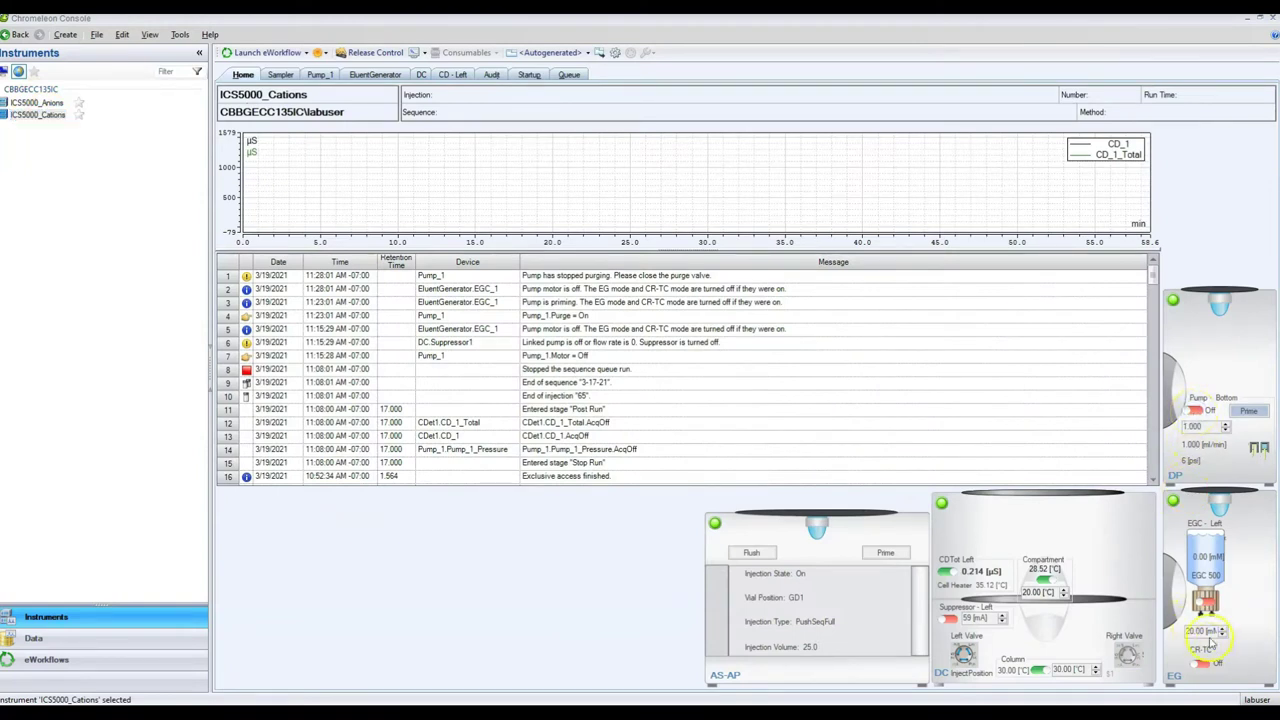
{"action": "left_click", "coordinate": [1205, 600]}
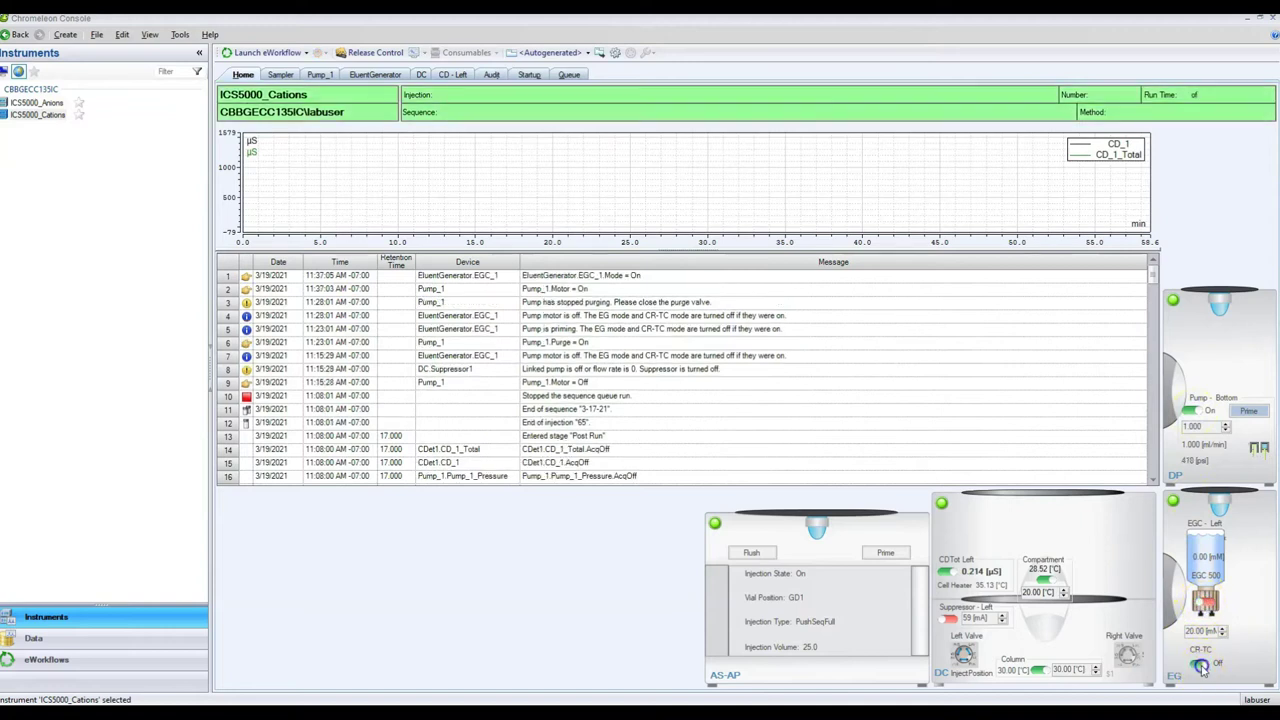
{"action": "left_click", "coordinate": [950, 619]}
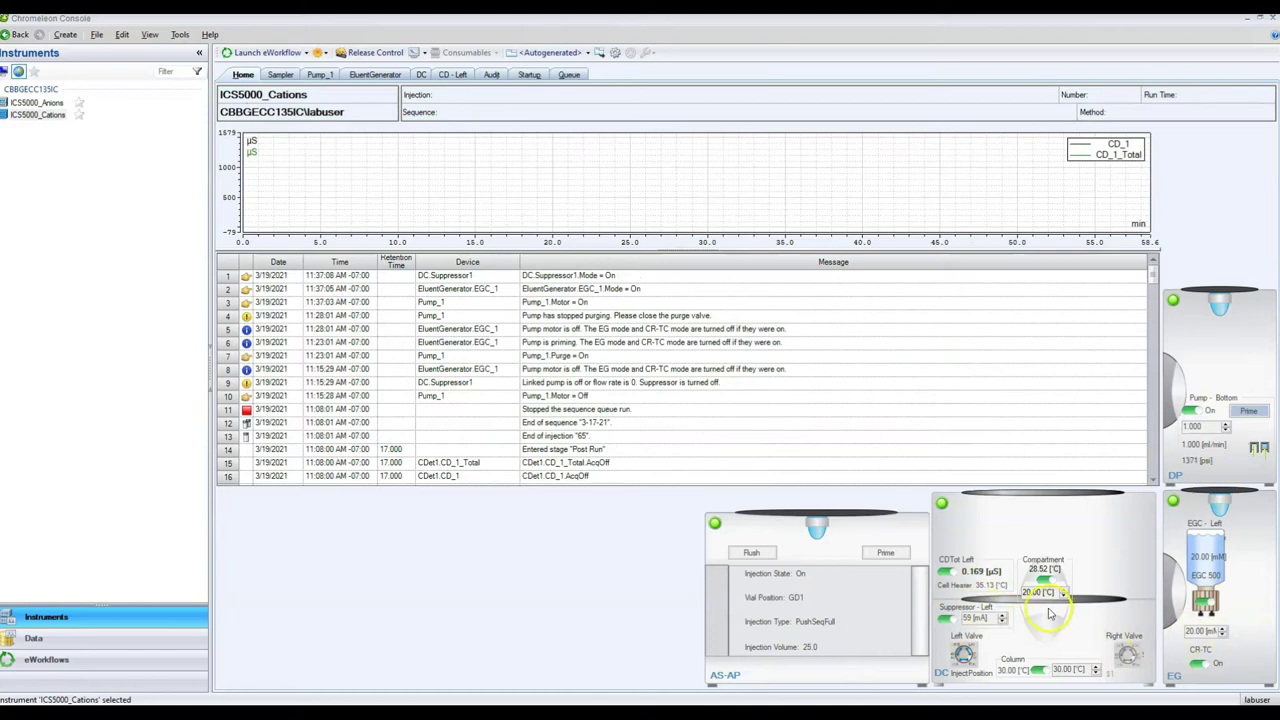
Return to ICS5000_Anions and open the instrument method Anions 15-45 mM 35 mins from the 3-17-21 sequence
{"action": "left_click", "coordinate": [1208, 427]}
{"action": "key", "text": "Up"}
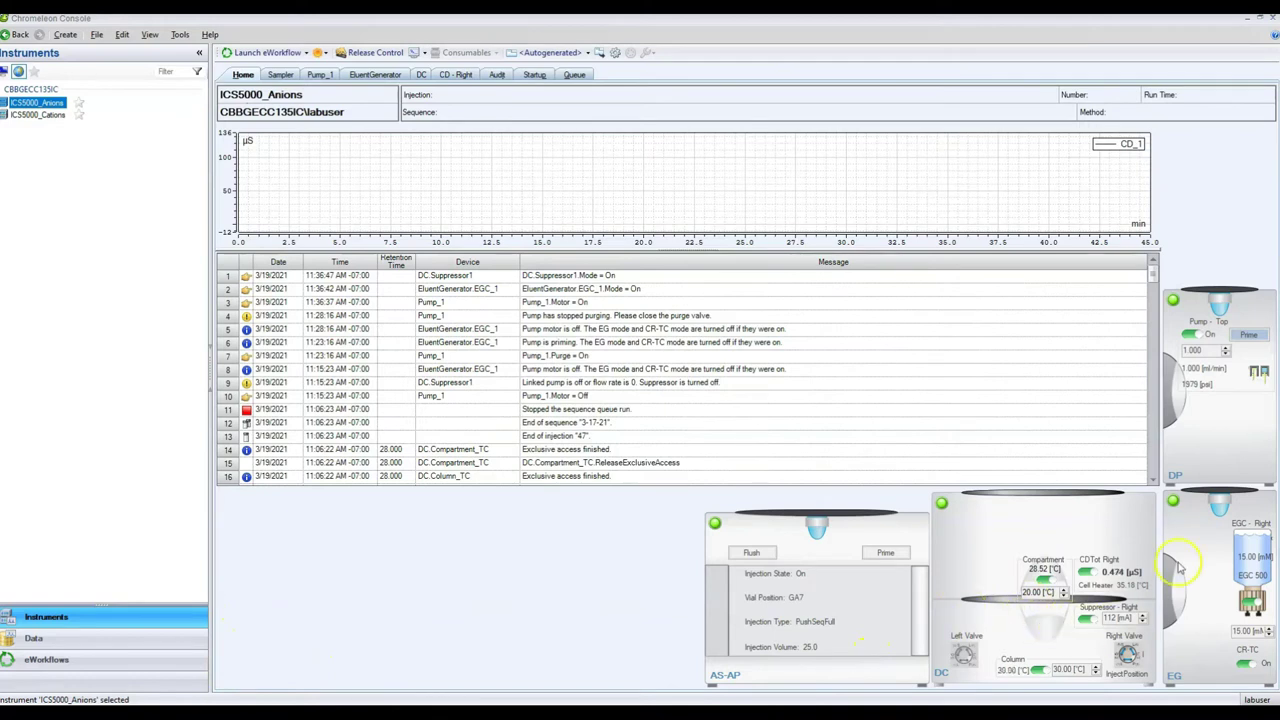
{"action": "left_click", "coordinate": [118, 636]}
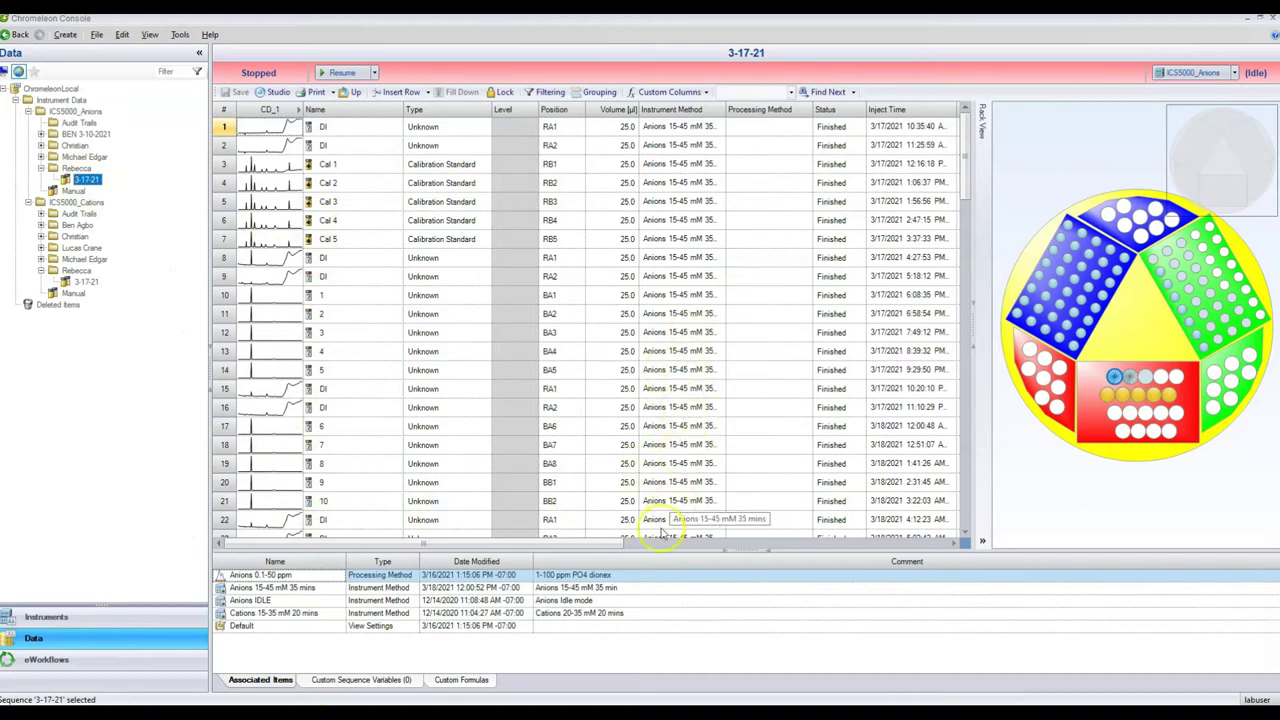
{"action": "left_click", "coordinate": [266, 588]}
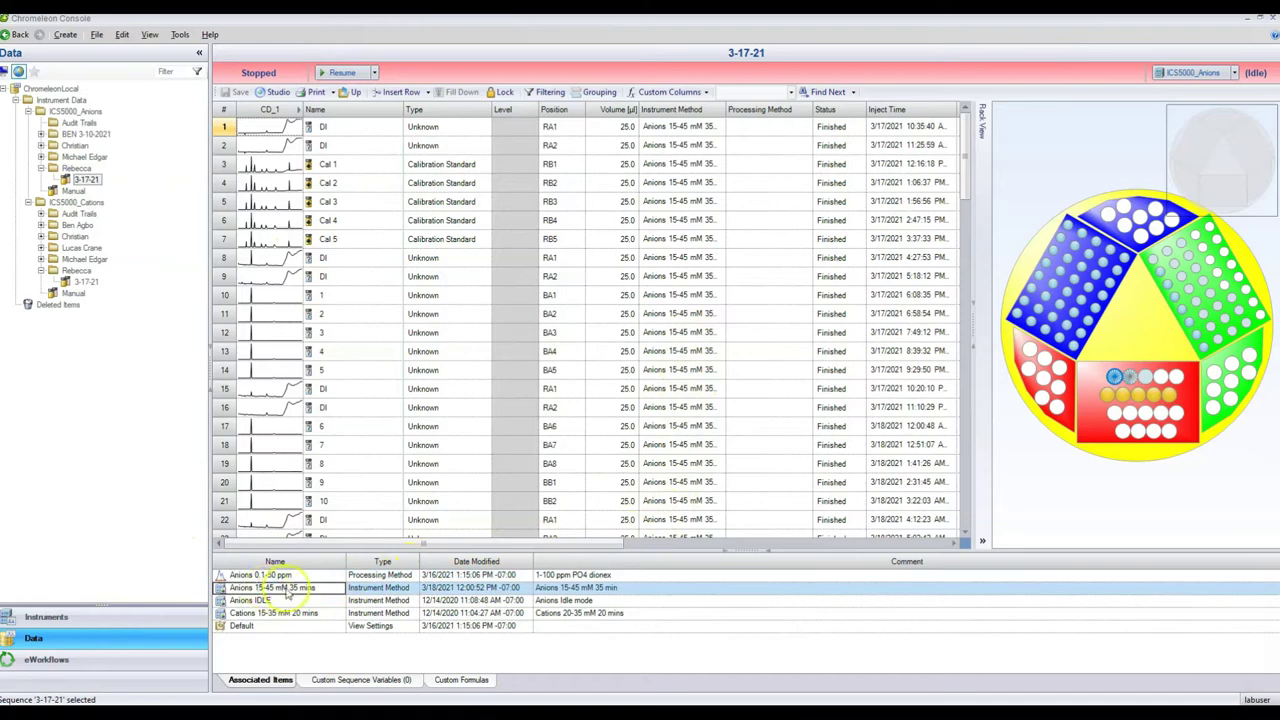
{"action": "double_click", "coordinate": [279, 592]}
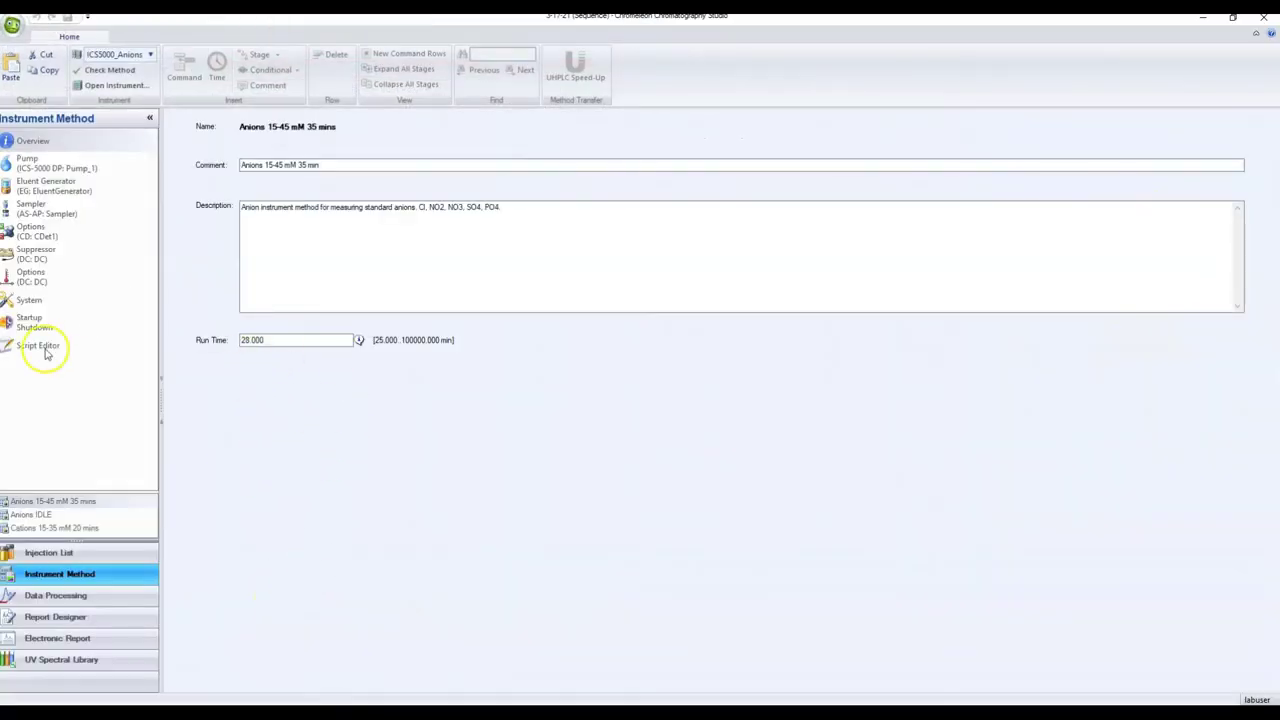
Review the method's script from instrument setup through the run and stop stages, and close the method
{"action": "left_click", "coordinate": [45, 349]}
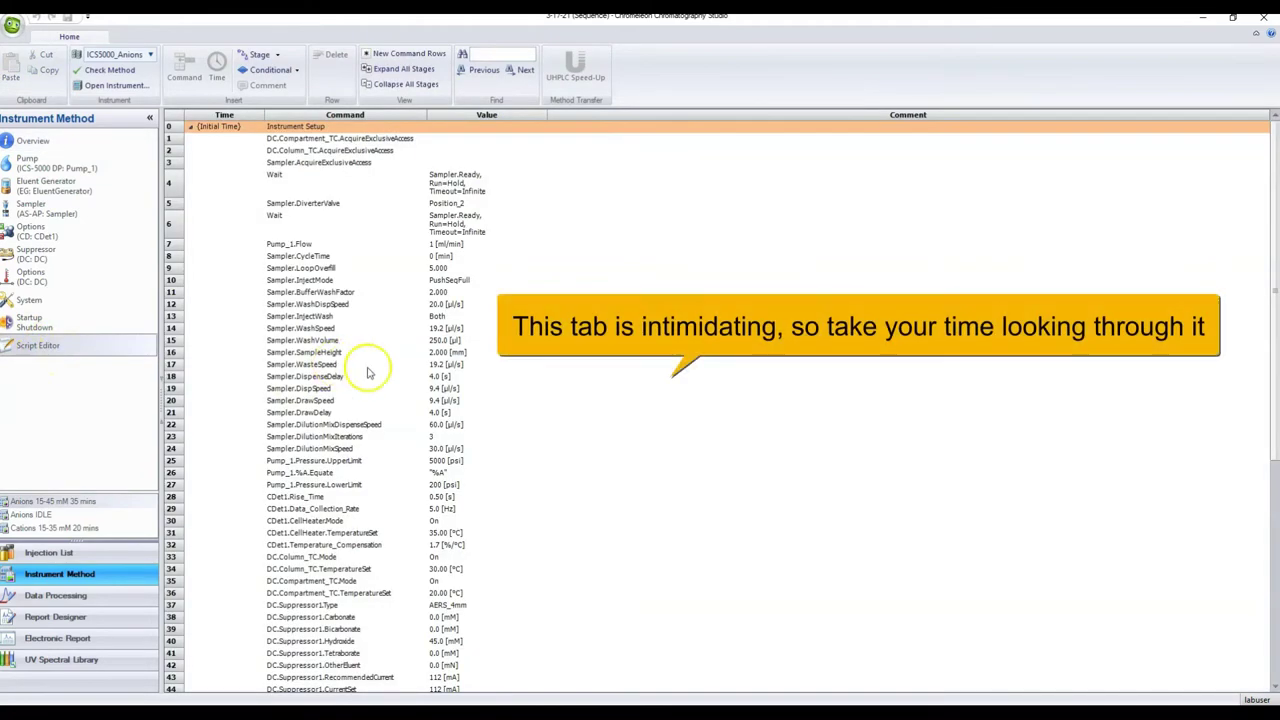
{"action": "scroll", "coordinate": [366, 366], "scroll_direction": "down", "scroll_amount": 2}
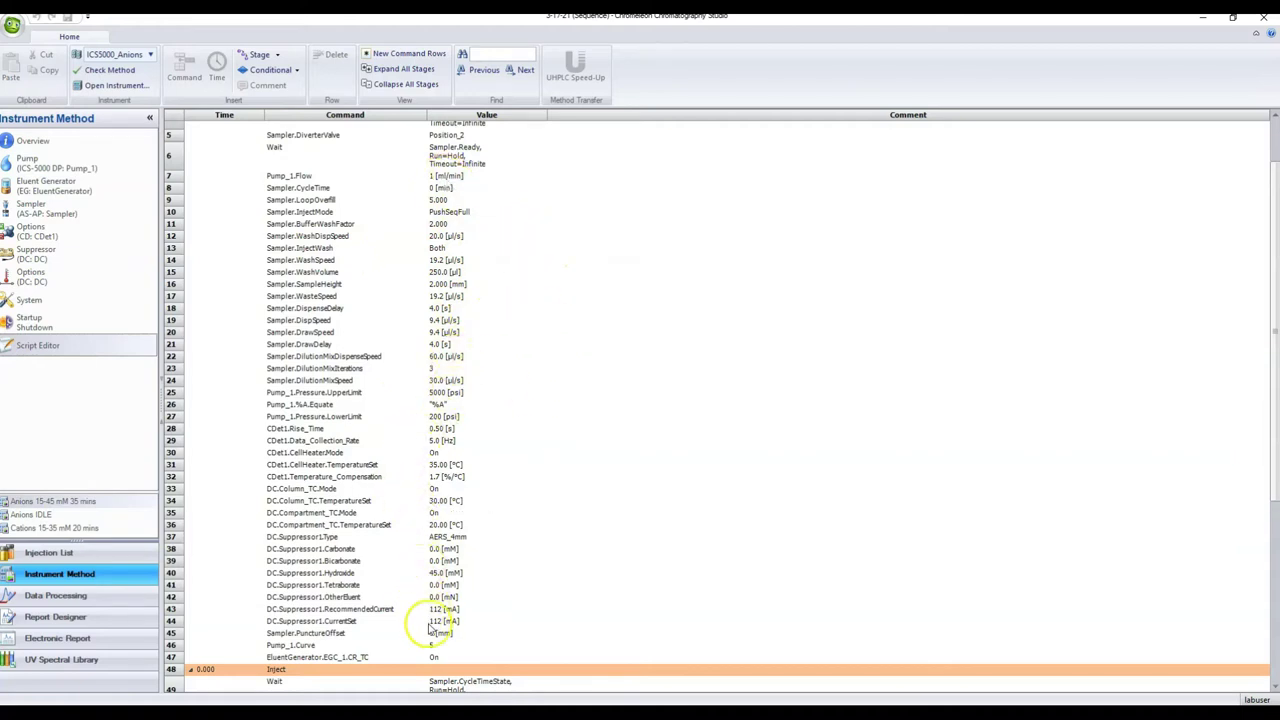
{"action": "scroll", "coordinate": [440, 625], "scroll_direction": "down", "scroll_amount": 2}
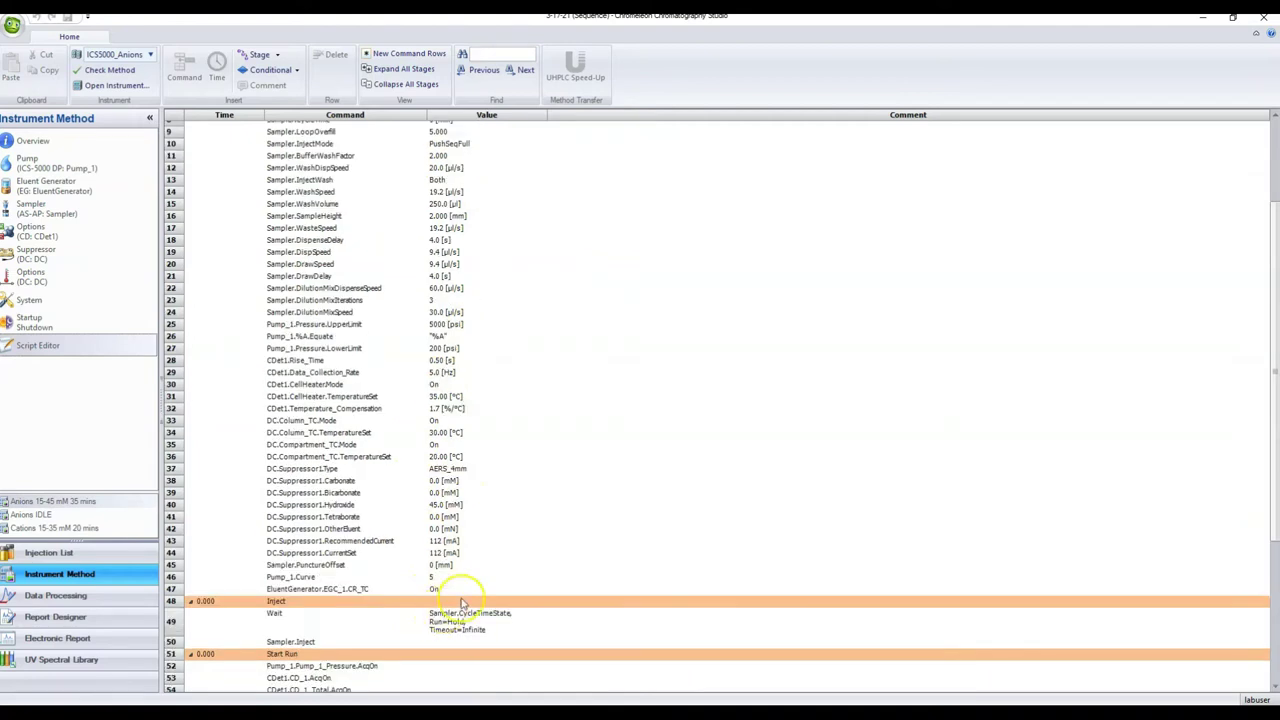
{"action": "scroll", "coordinate": [443, 514], "scroll_direction": "down", "scroll_amount": 6}
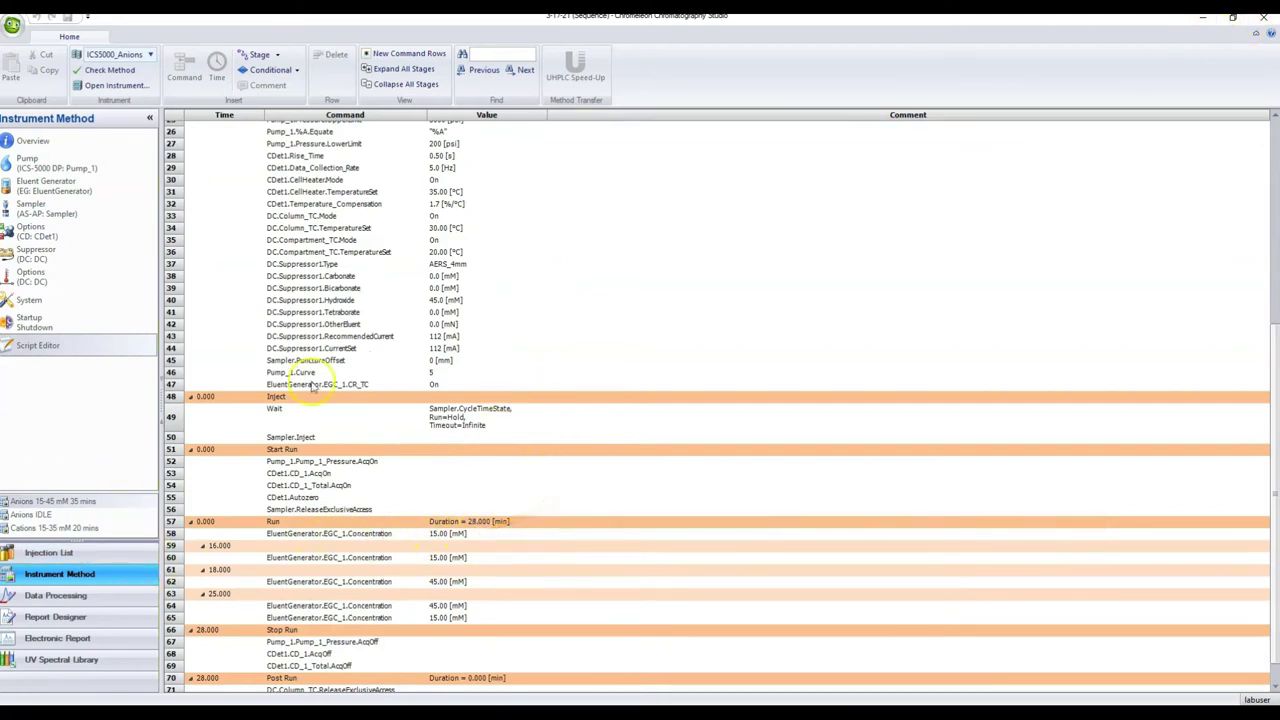
{"action": "left_click", "coordinate": [1268, 32]}
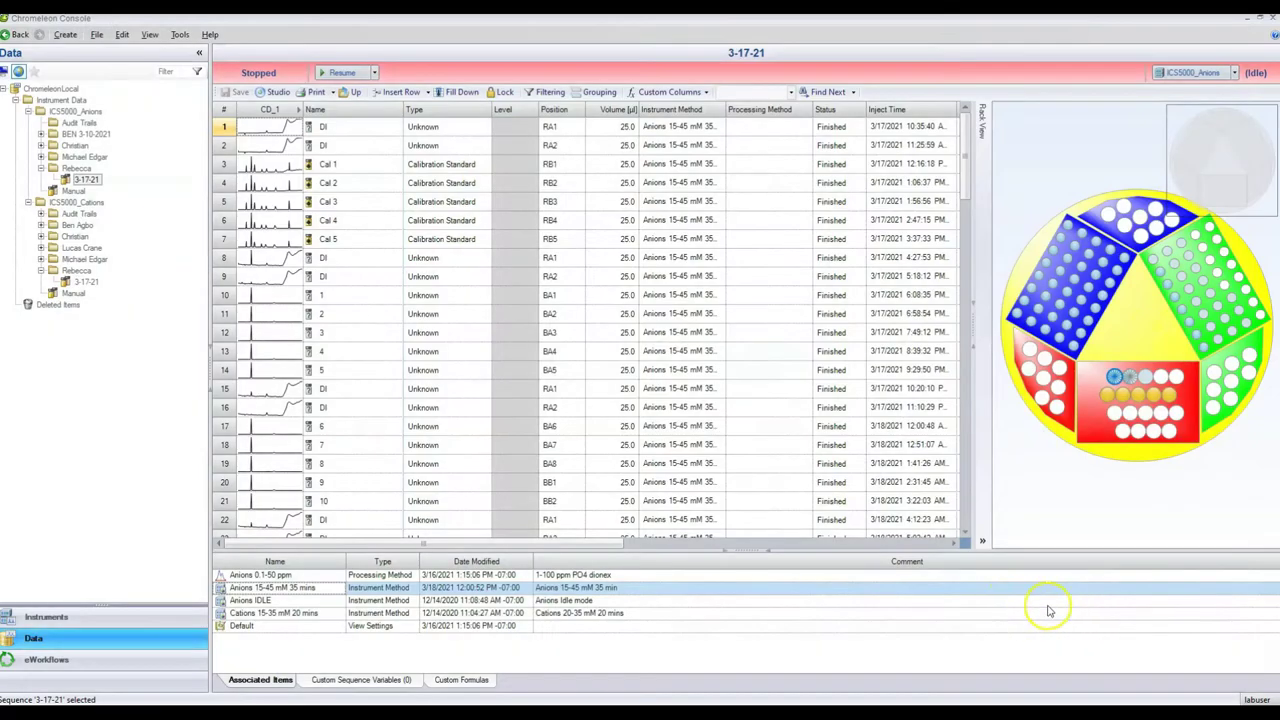
Autozero the right conductivity detector of ICS5000_Anions
{"action": "left_click", "coordinate": [137, 614]}
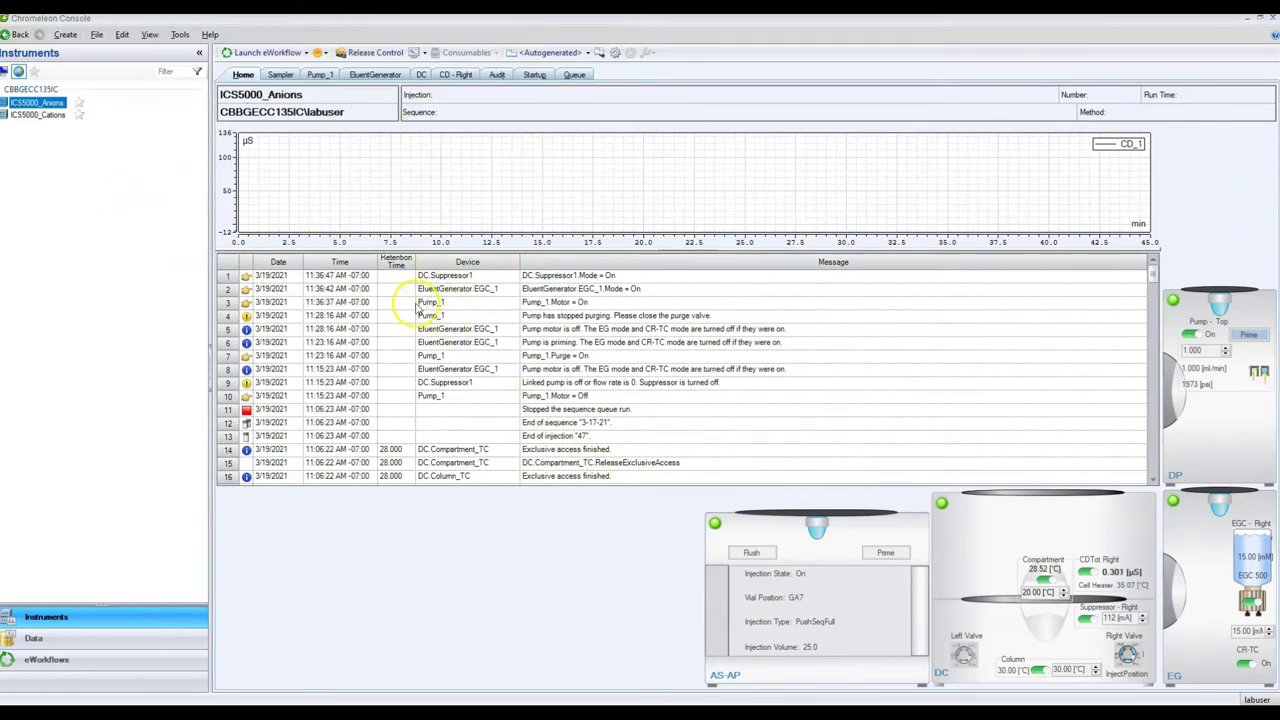
{"action": "left_click", "coordinate": [455, 74]}
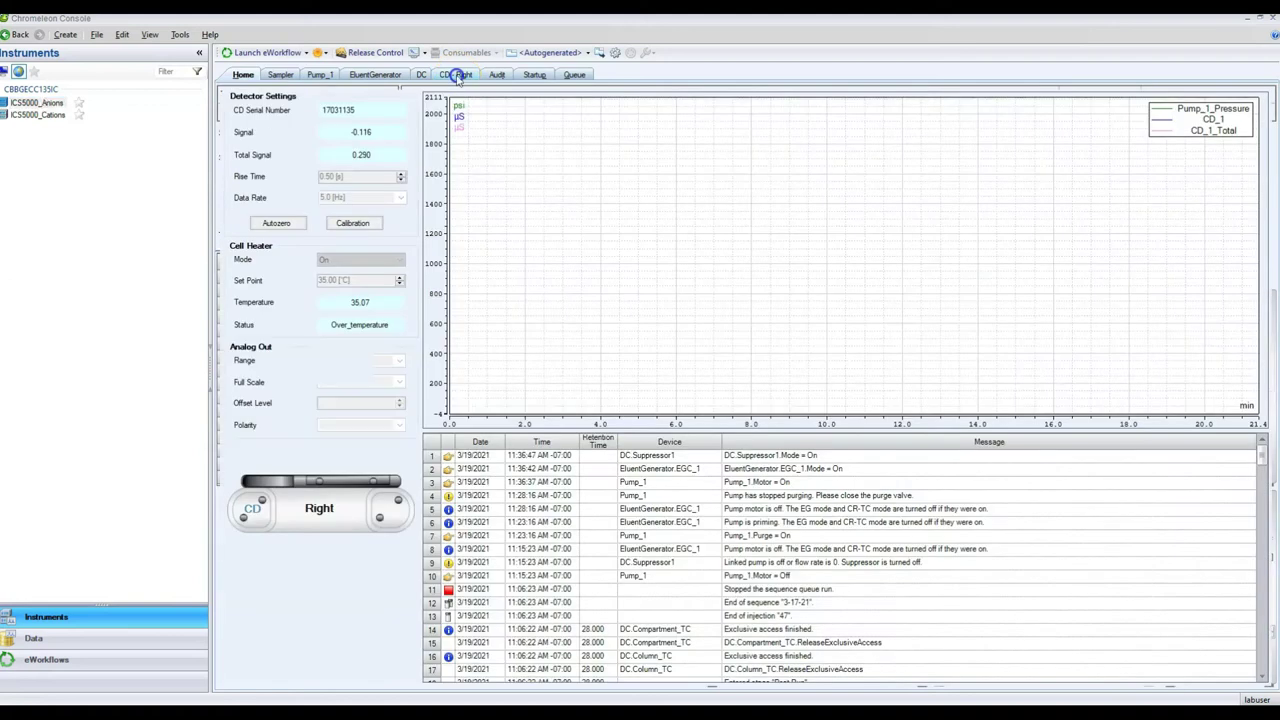
{"action": "left_click", "coordinate": [283, 225]}
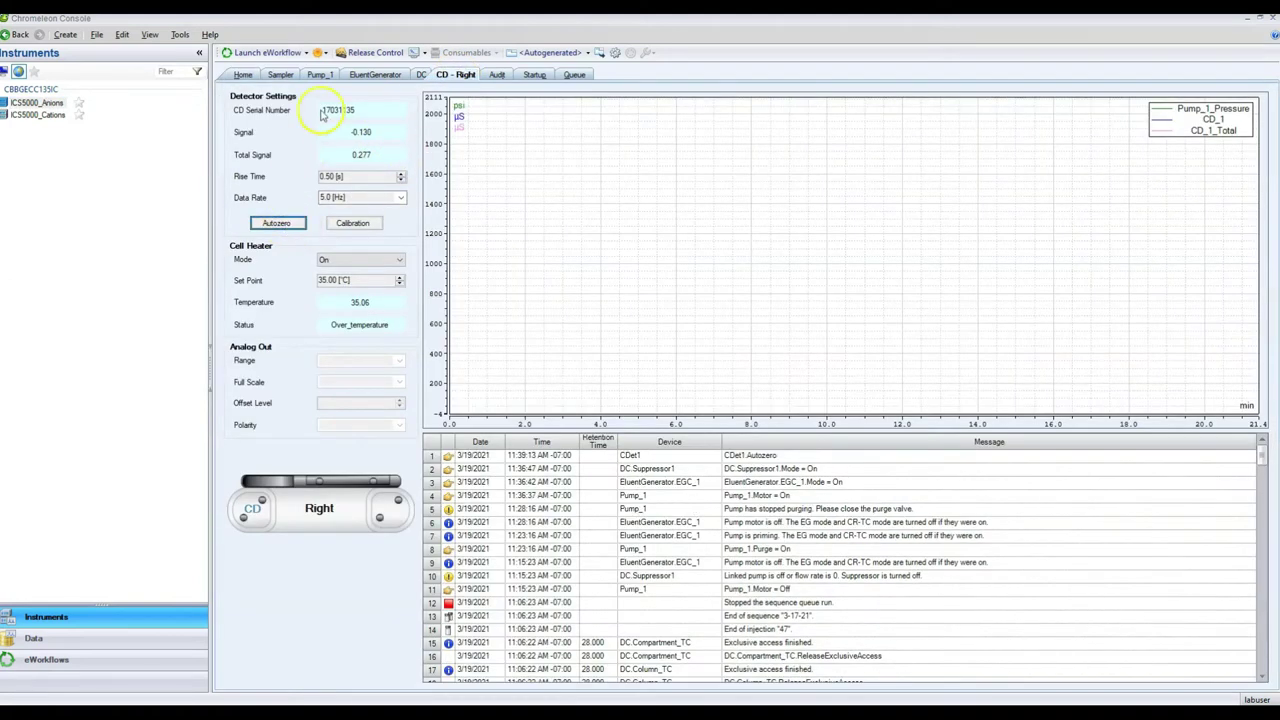
Start baseline monitoring of the CD_1_Total channel on ICS5000_Anions and rescale the plot to fit the signal
{"action": "left_click", "coordinate": [417, 55]}
{"action": "left_click", "coordinate": [683, 441]}
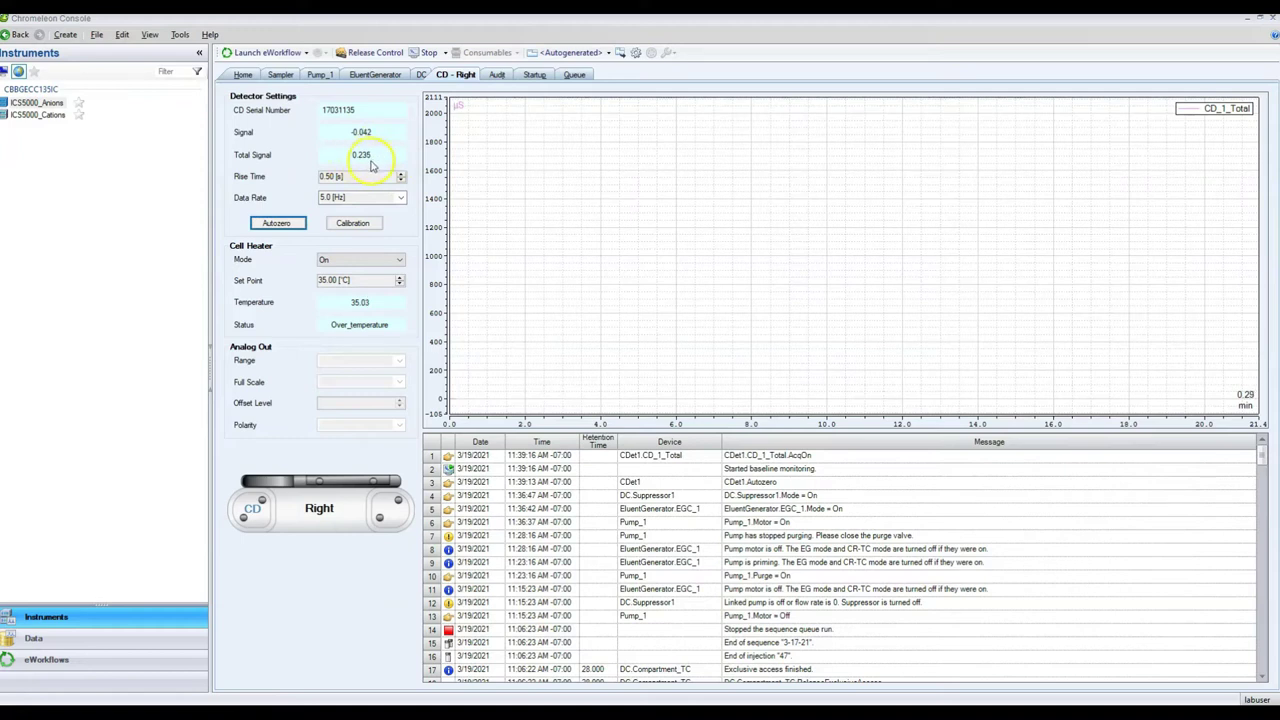
{"action": "right_click", "coordinate": [497, 366]}
{"action": "left_click", "coordinate": [530, 406]}
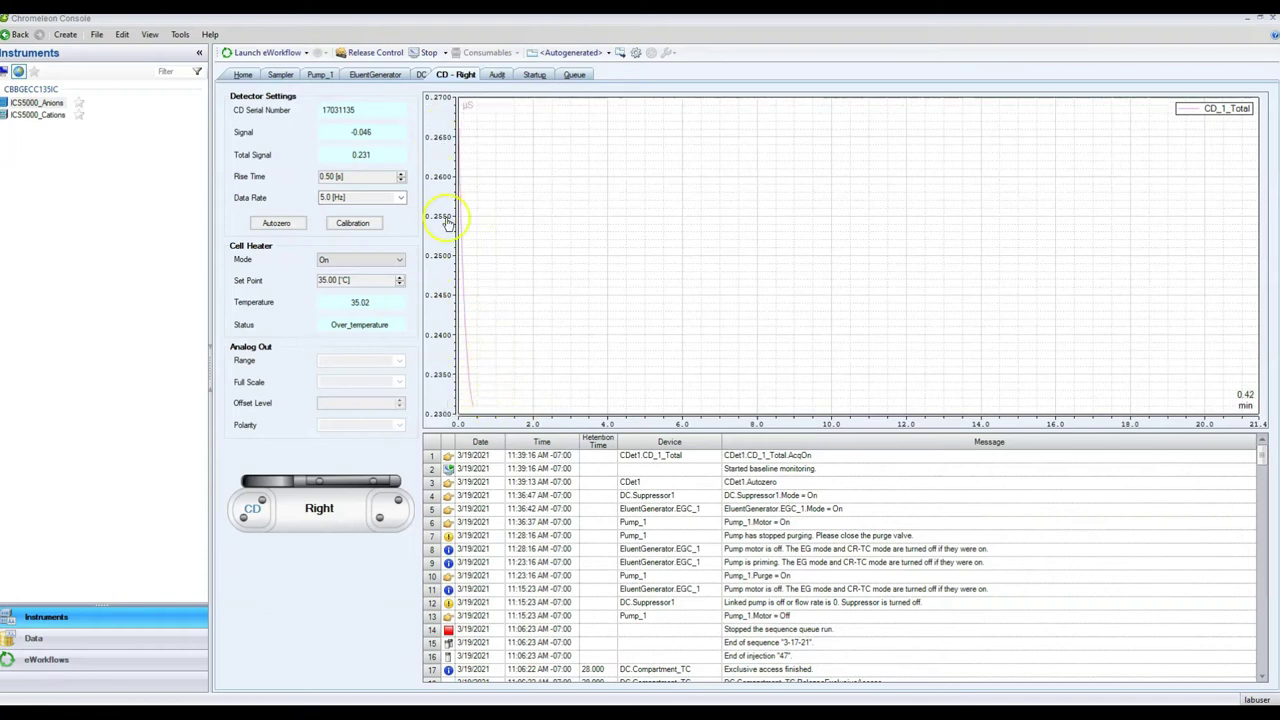
Switch to ICS5000_Cations and autozero its left conductivity detector
{"action": "left_click", "coordinate": [52, 114]}
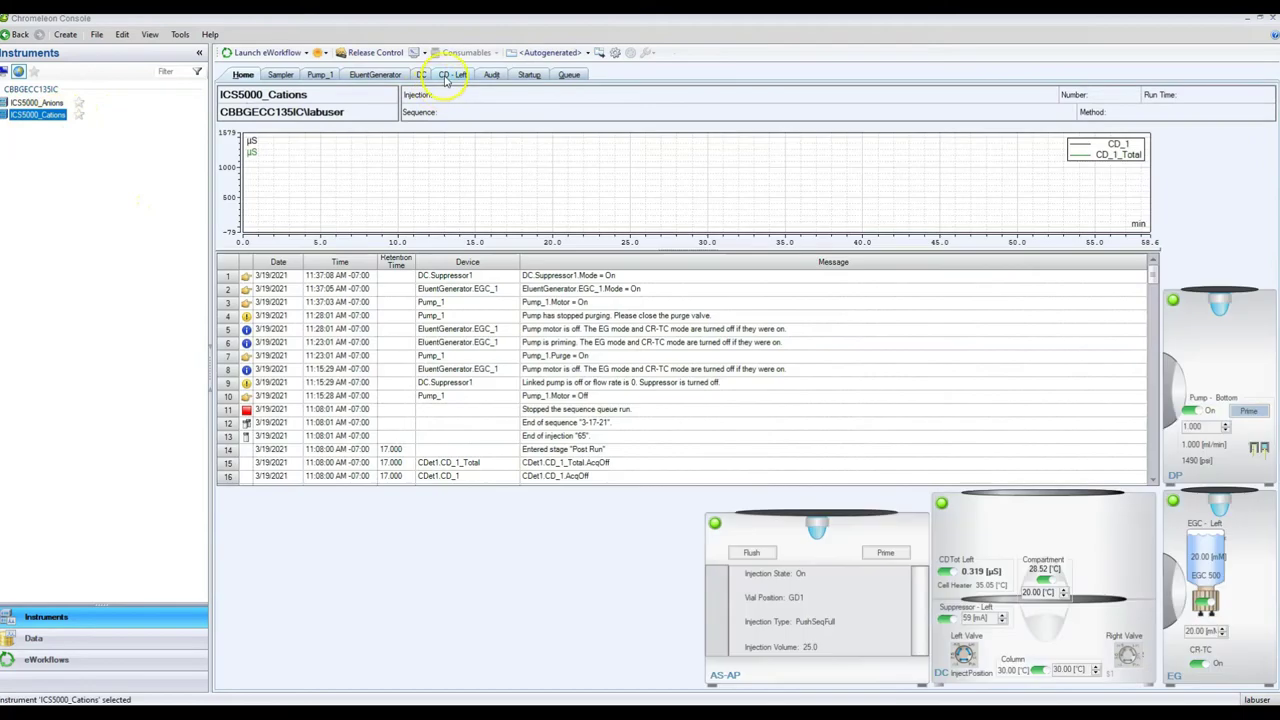
{"action": "left_click", "coordinate": [447, 75]}
{"action": "left_click", "coordinate": [277, 222]}
Start baseline monitoring of the CD_1 channel on ICS5000_Cations and rescale the plot to fit the signal
{"action": "left_click", "coordinate": [413, 53]}
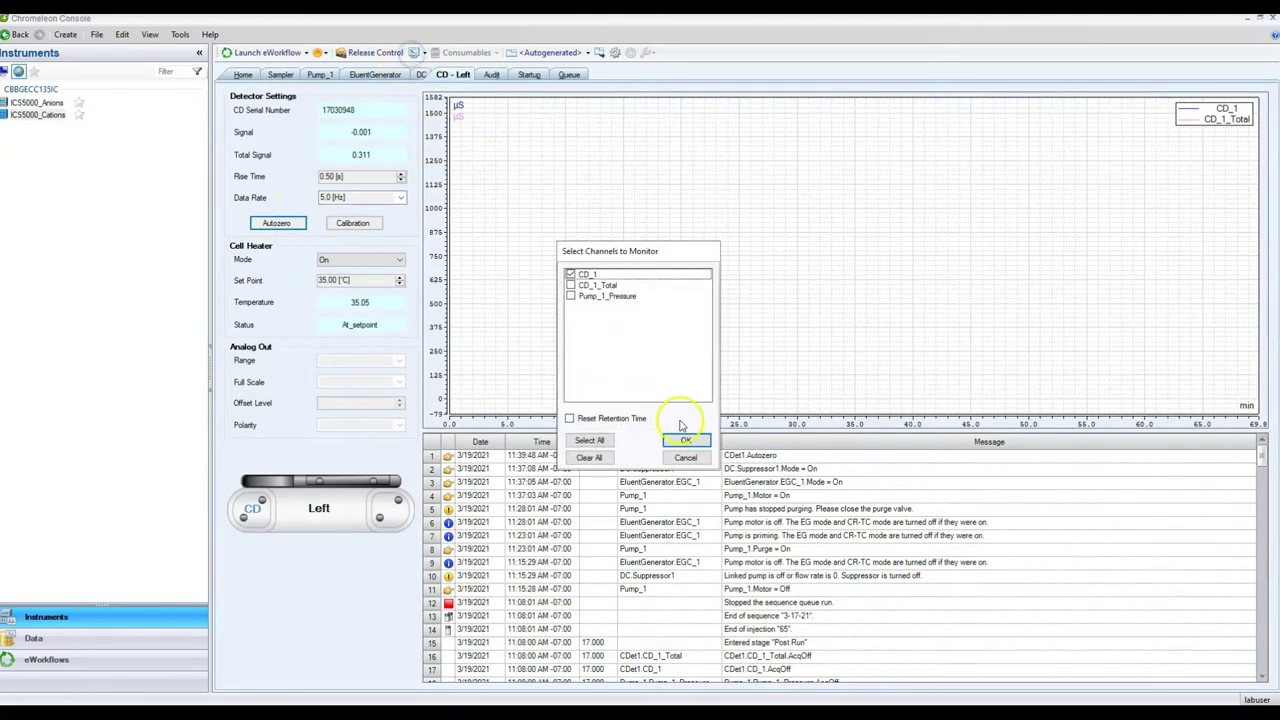
{"action": "left_click", "coordinate": [686, 440]}
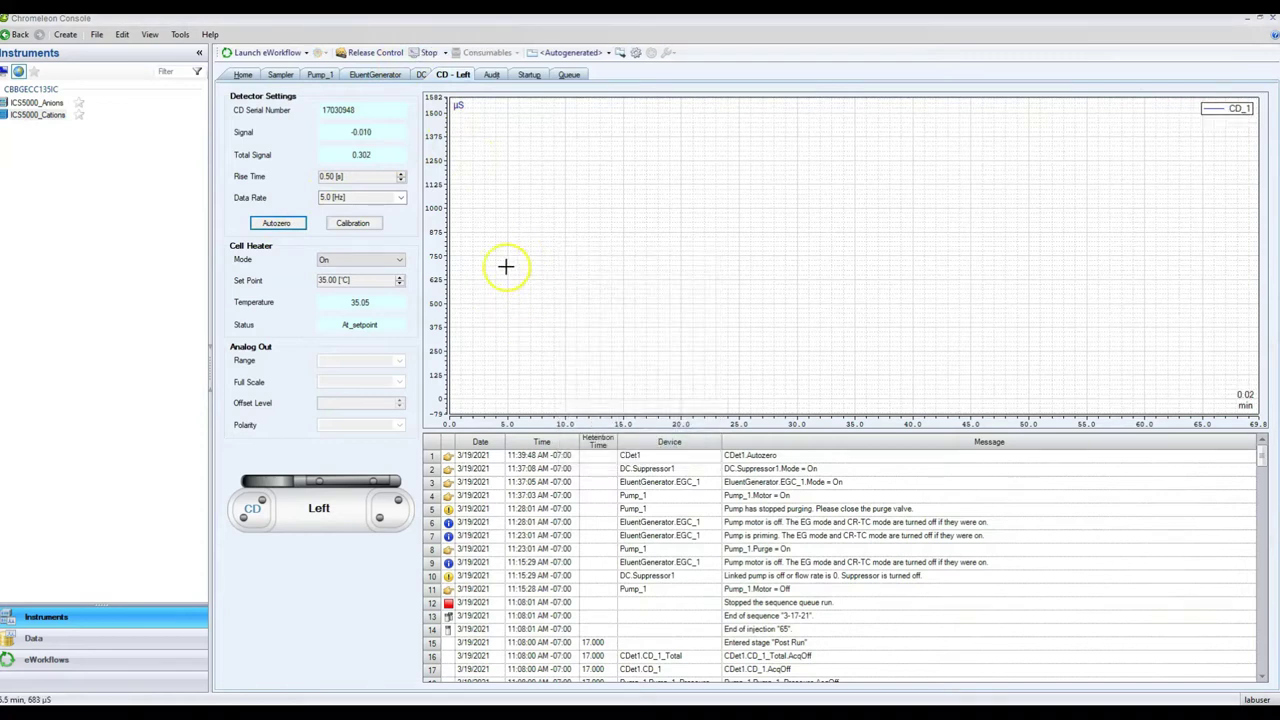
{"action": "right_click", "coordinate": [528, 345]}
{"action": "left_click", "coordinate": [545, 382]}
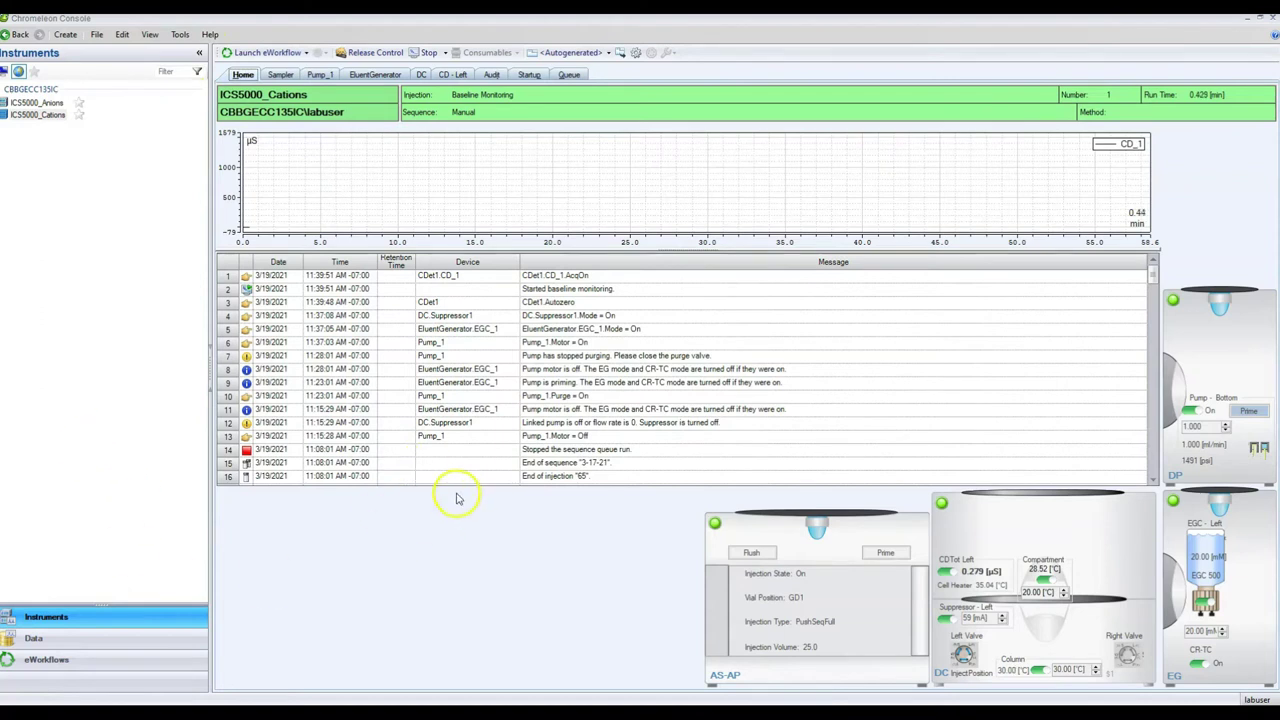
In the data tree, copy the selected 3-17-21 anion sequence and paste it into the folder that contains Spring 2021
{"action": "left_click", "coordinate": [128, 643]}
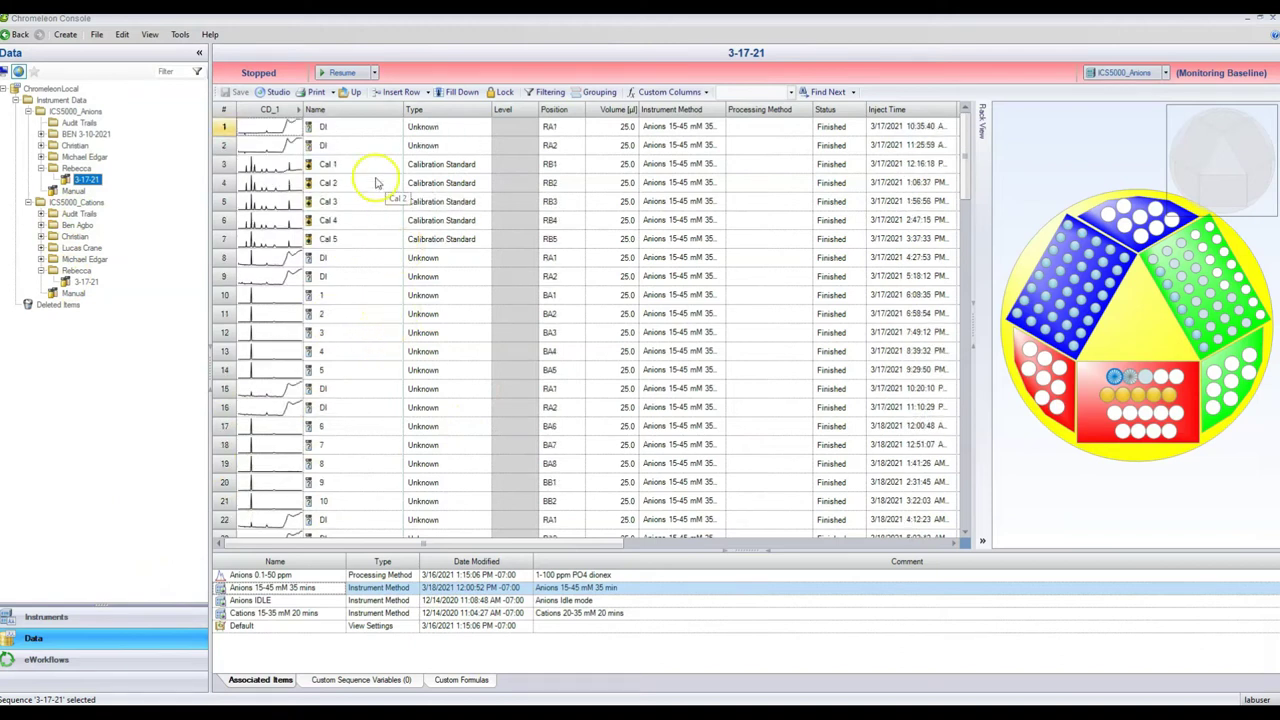
{"action": "right_click", "coordinate": [84, 179]}
{"action": "left_click", "coordinate": [113, 204]}
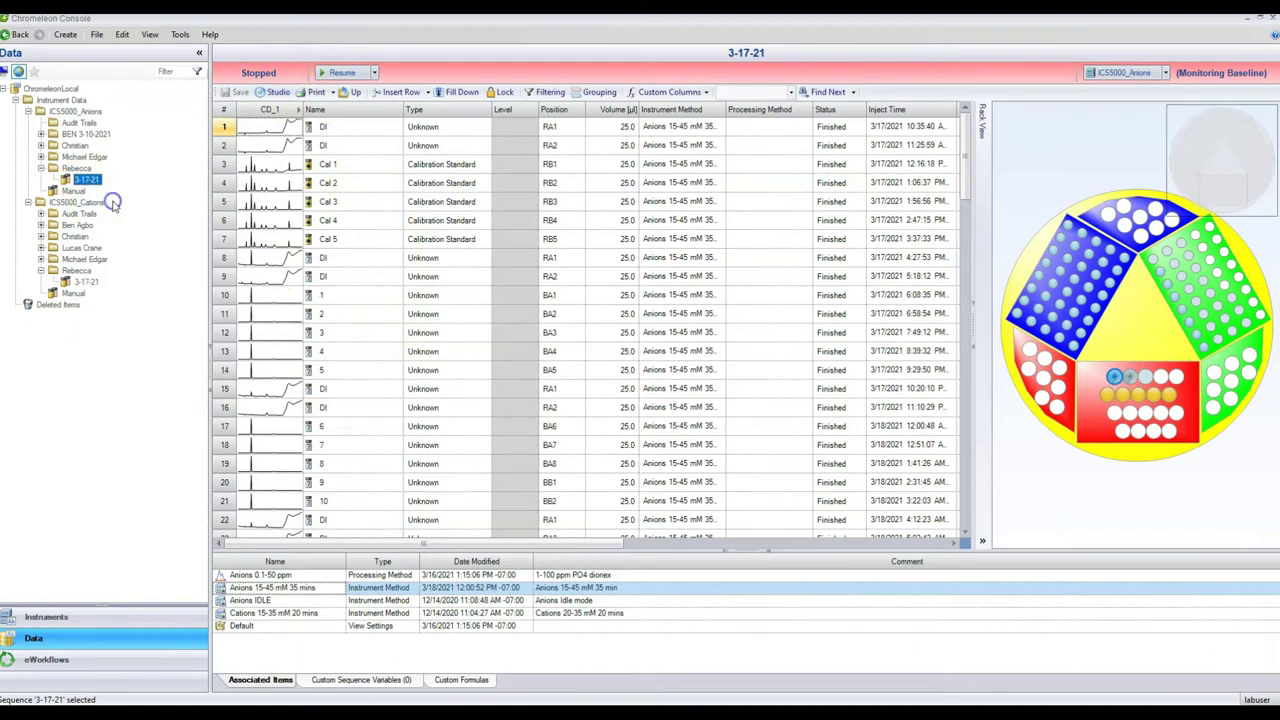
{"action": "left_click", "coordinate": [41, 157]}
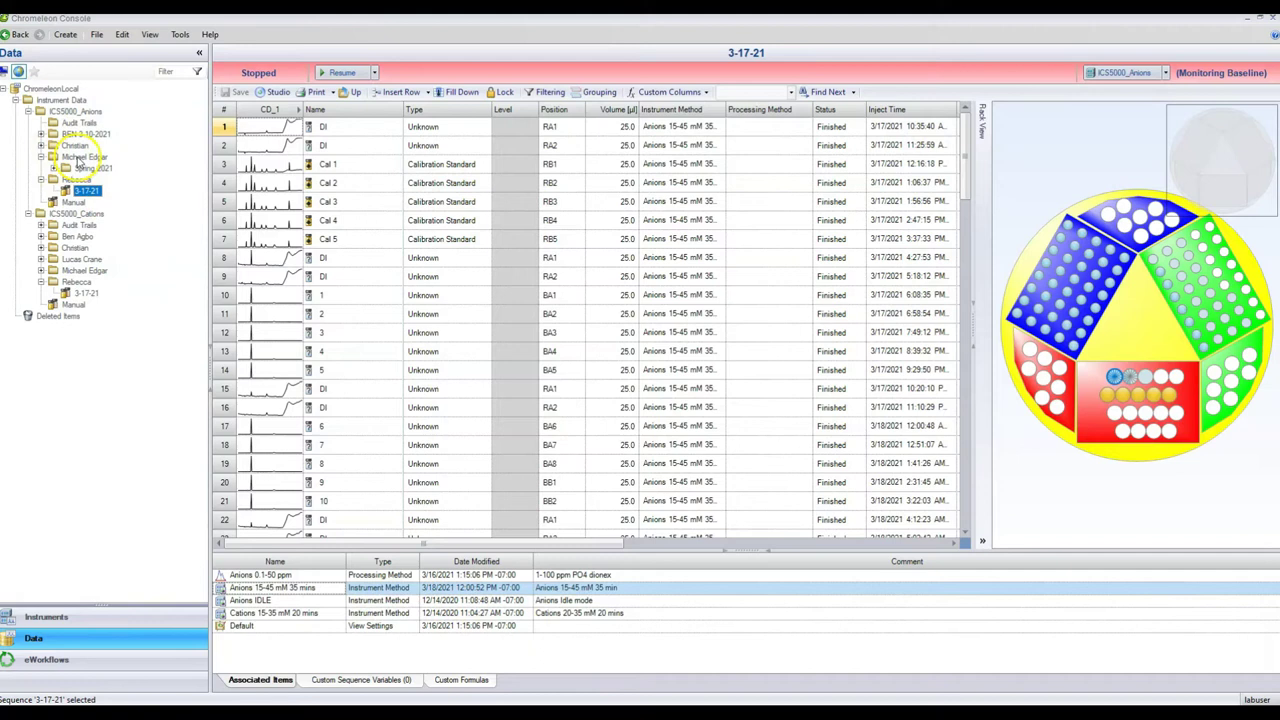
{"action": "right_click", "coordinate": [78, 160]}
{"action": "left_click", "coordinate": [107, 190]}
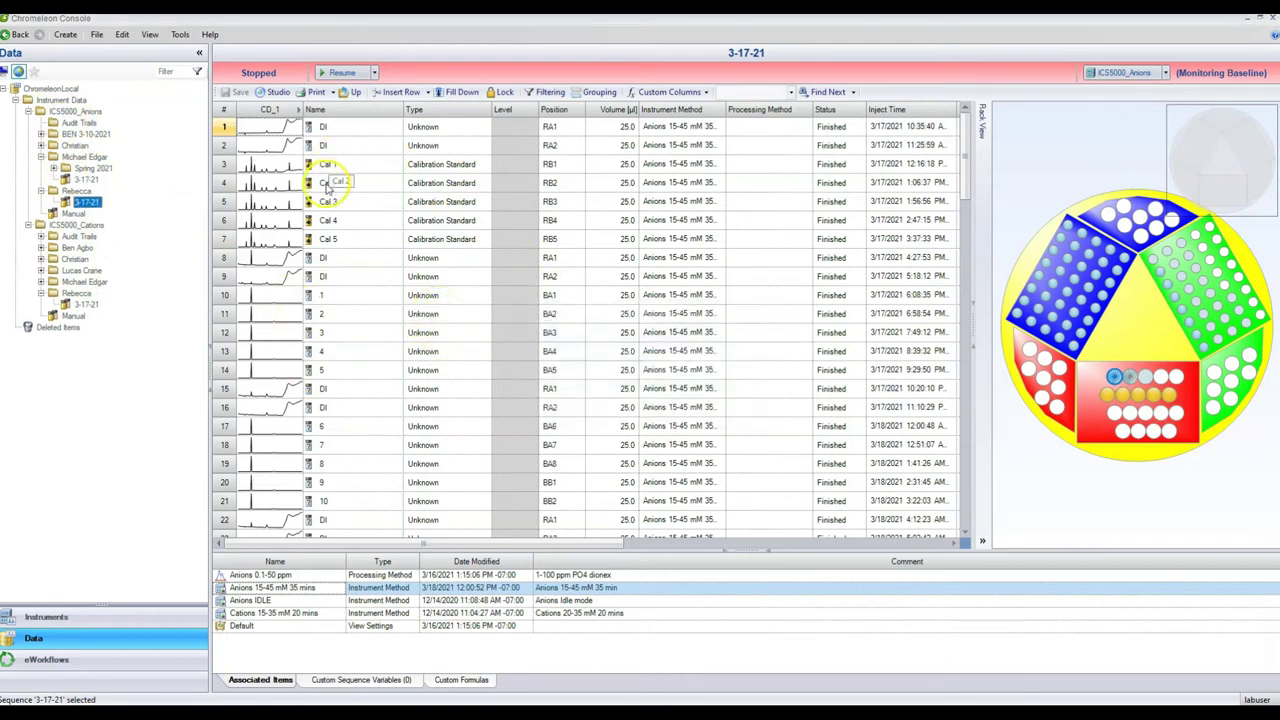
Open the copied 3-17-21 sequence, reset the status of all injections to Idle, and save it, accepting deletion of their raw data
{"action": "left_click", "coordinate": [87, 179]}
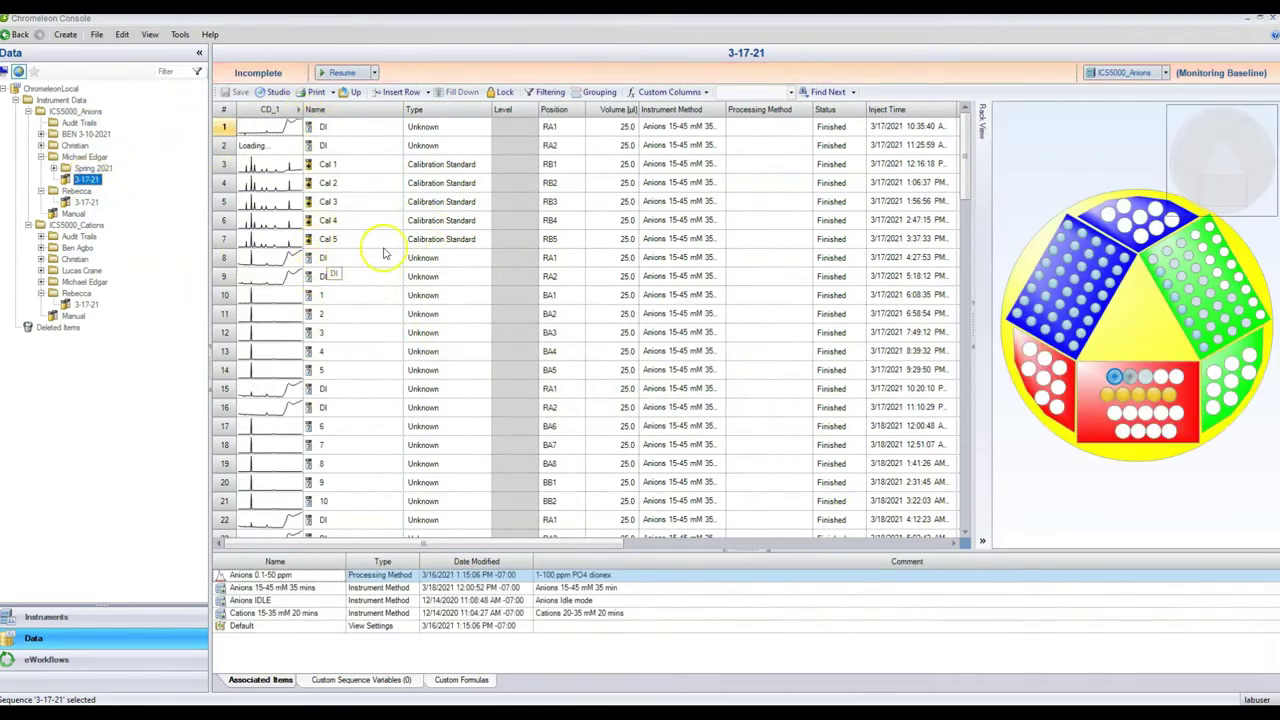
{"action": "left_click", "coordinate": [862, 128]}
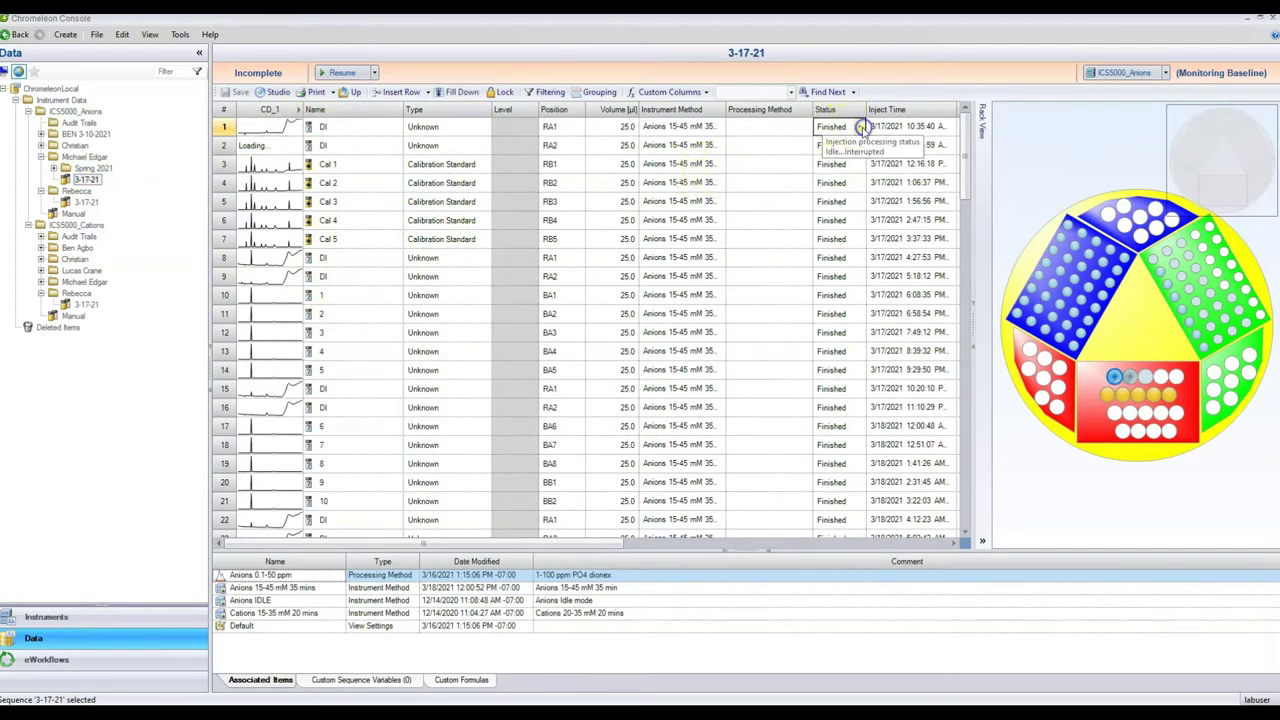
{"action": "left_click", "coordinate": [862, 128]}
{"action": "left_click", "coordinate": [840, 143]}
{"action": "right_click", "coordinate": [845, 140]}
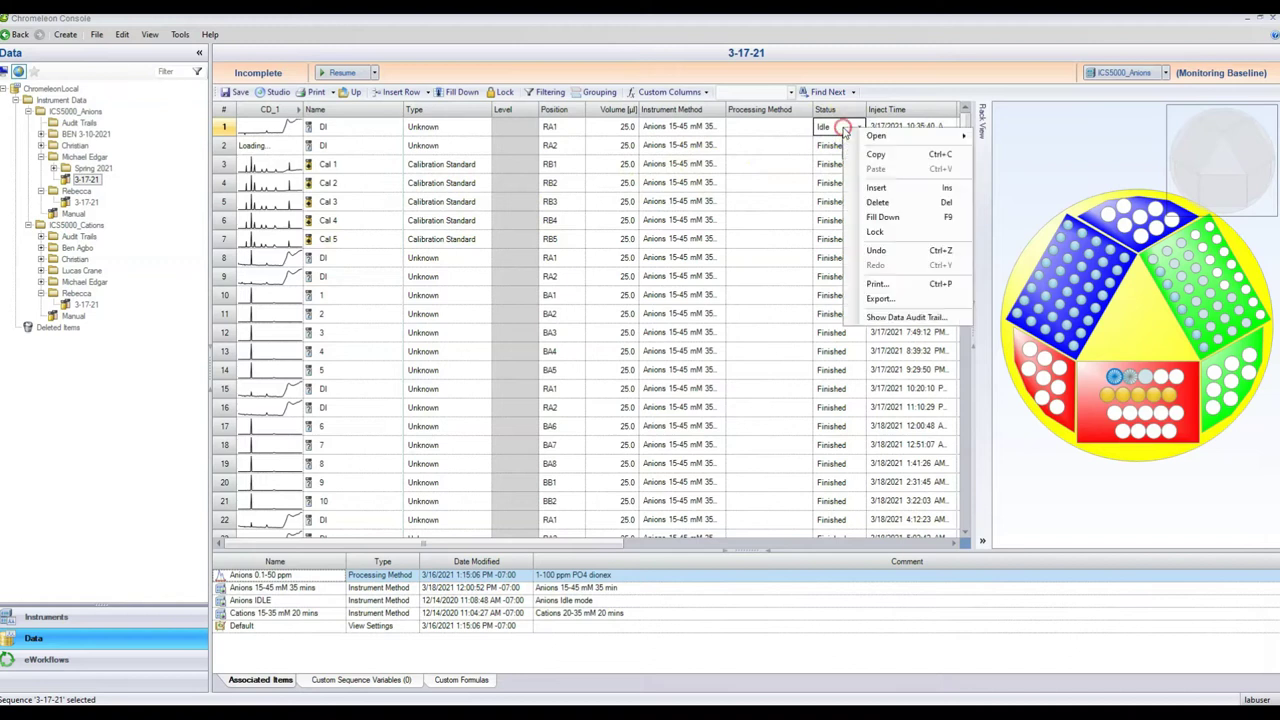
{"action": "left_click", "coordinate": [882, 218]}
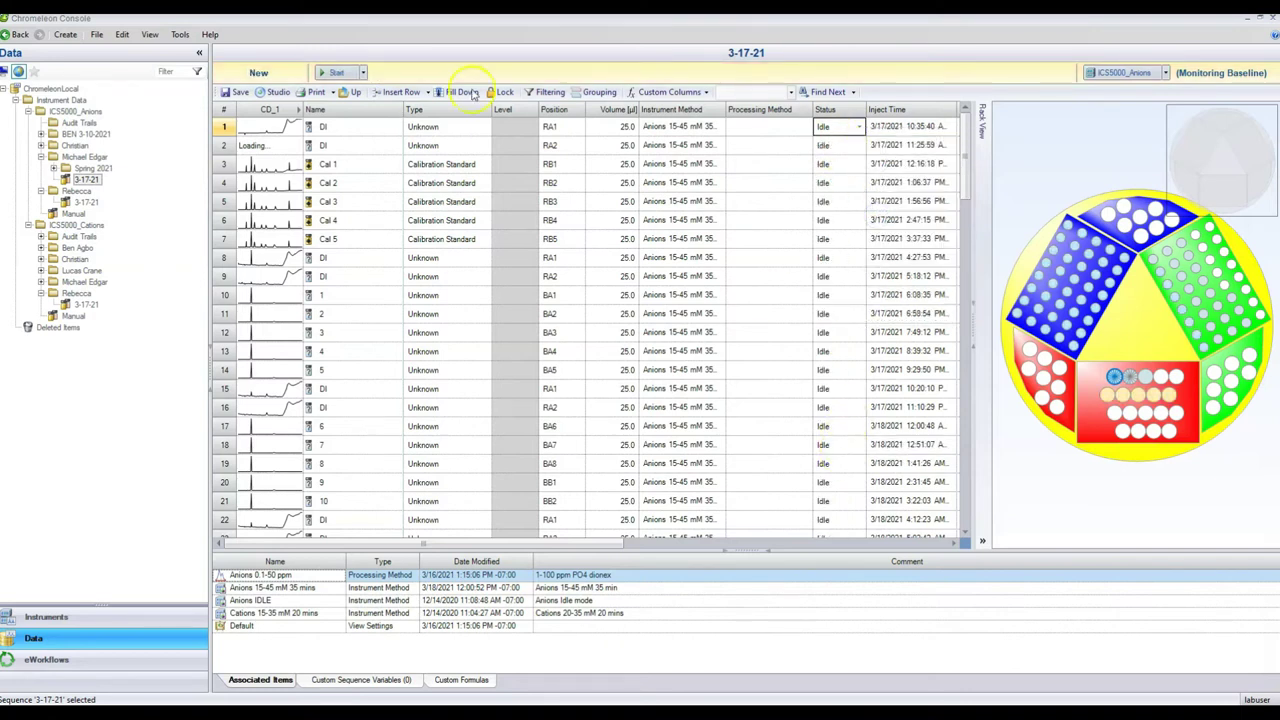
{"action": "left_click", "coordinate": [238, 92]}
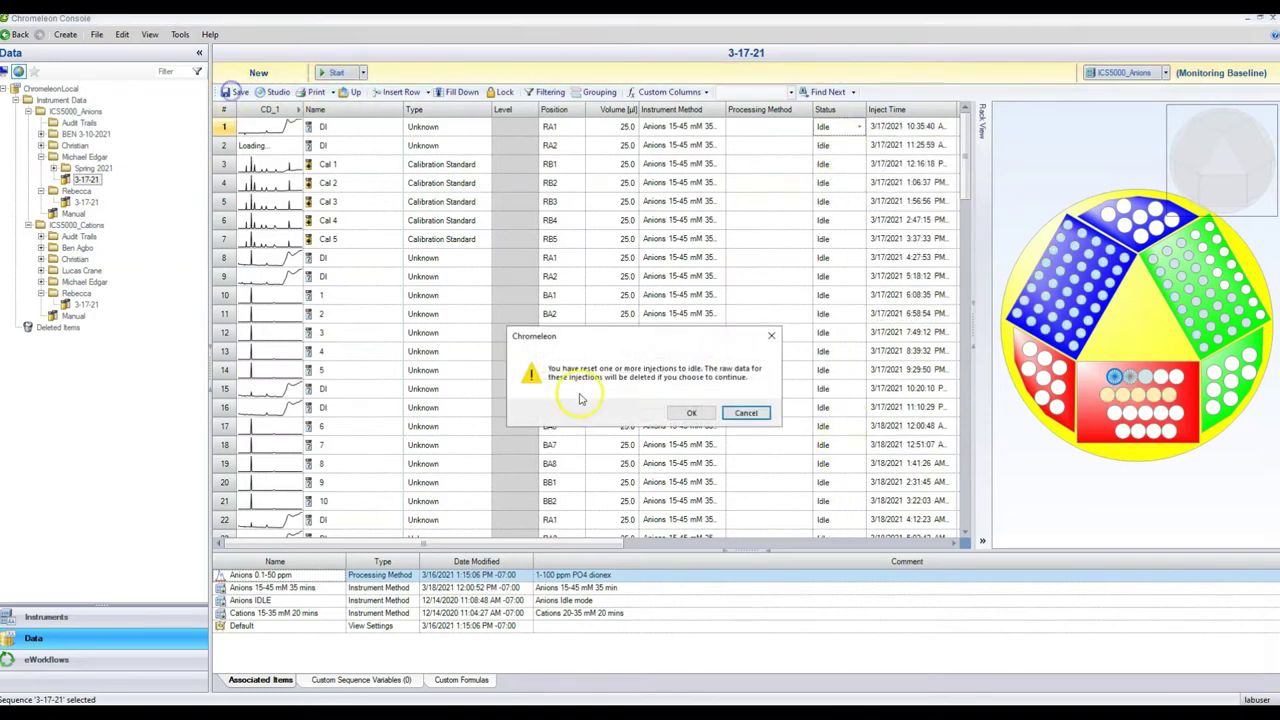
{"action": "left_click", "coordinate": [688, 414]}
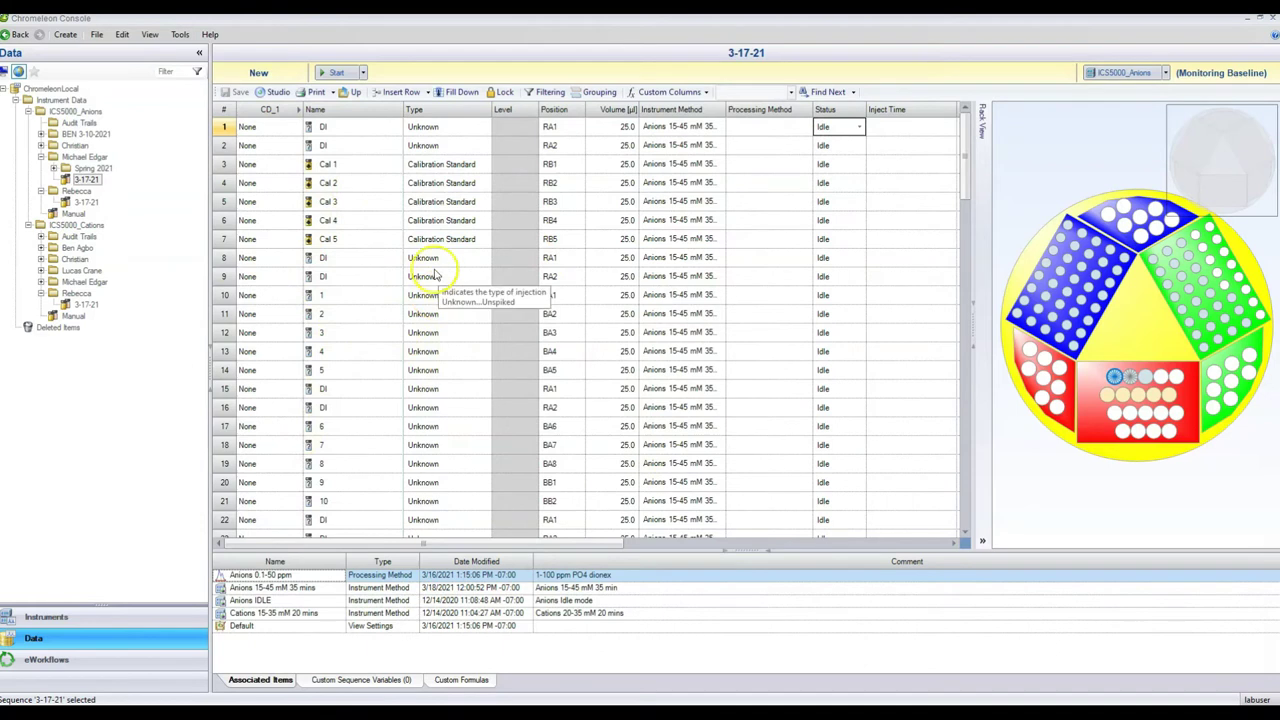
Delete injections 13 through 104 from the copied sequence, keeping the first three samples and the final Idle injection
{"action": "scroll", "coordinate": [395, 327], "scroll_direction": "down", "scroll_amount": 1}
{"action": "scroll", "coordinate": [392, 328], "scroll_direction": "up", "scroll_amount": 1}
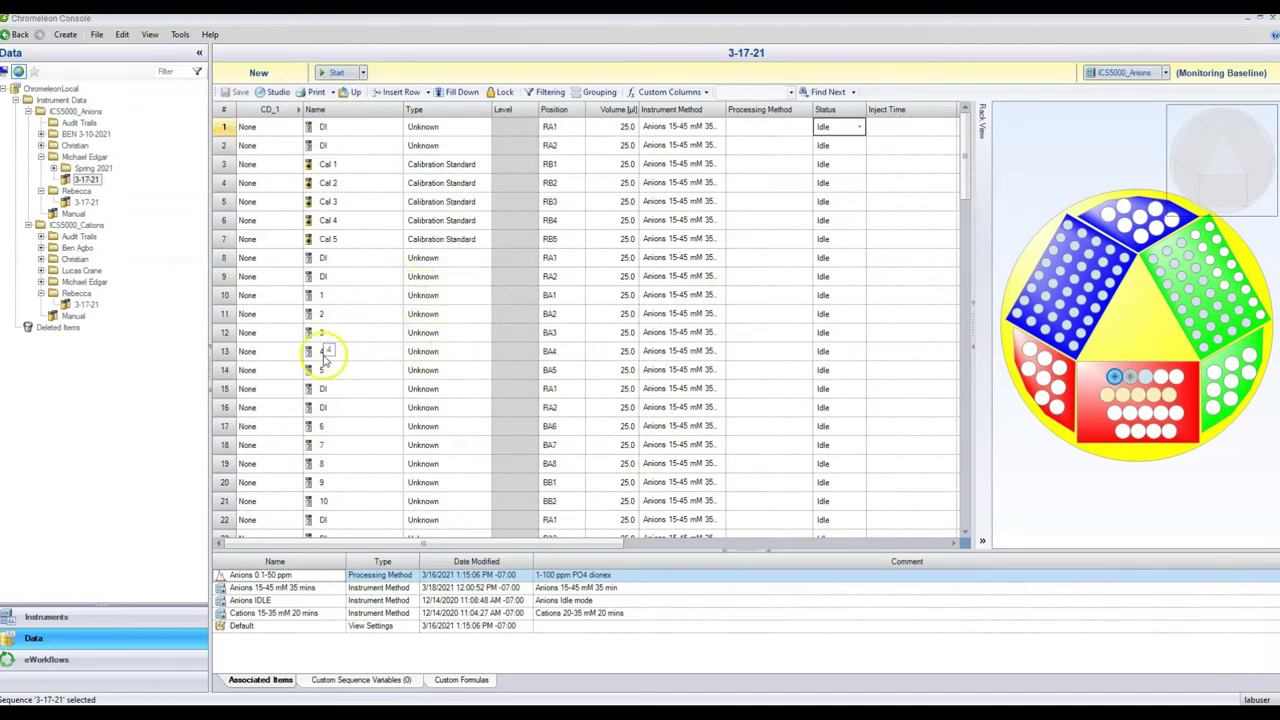
{"action": "left_click_drag", "start_coordinate": [224, 351], "coordinate": [227, 491]}
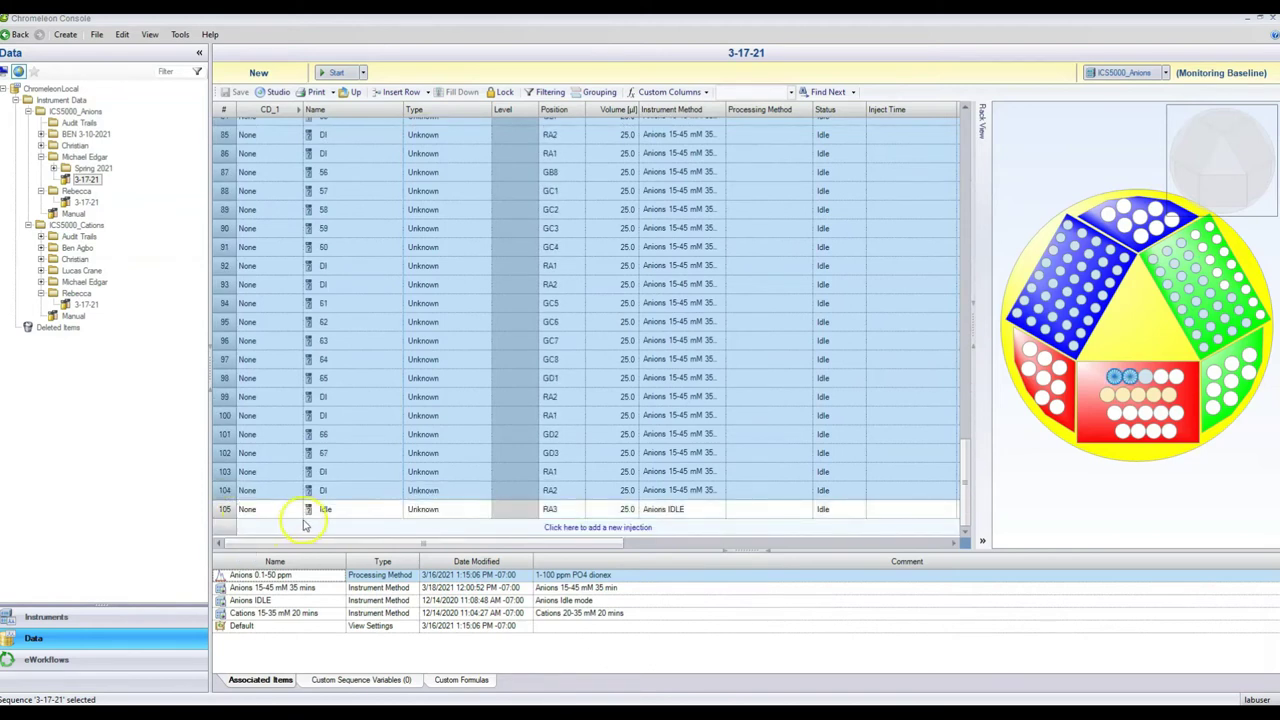
{"action": "right_click", "coordinate": [226, 489]}
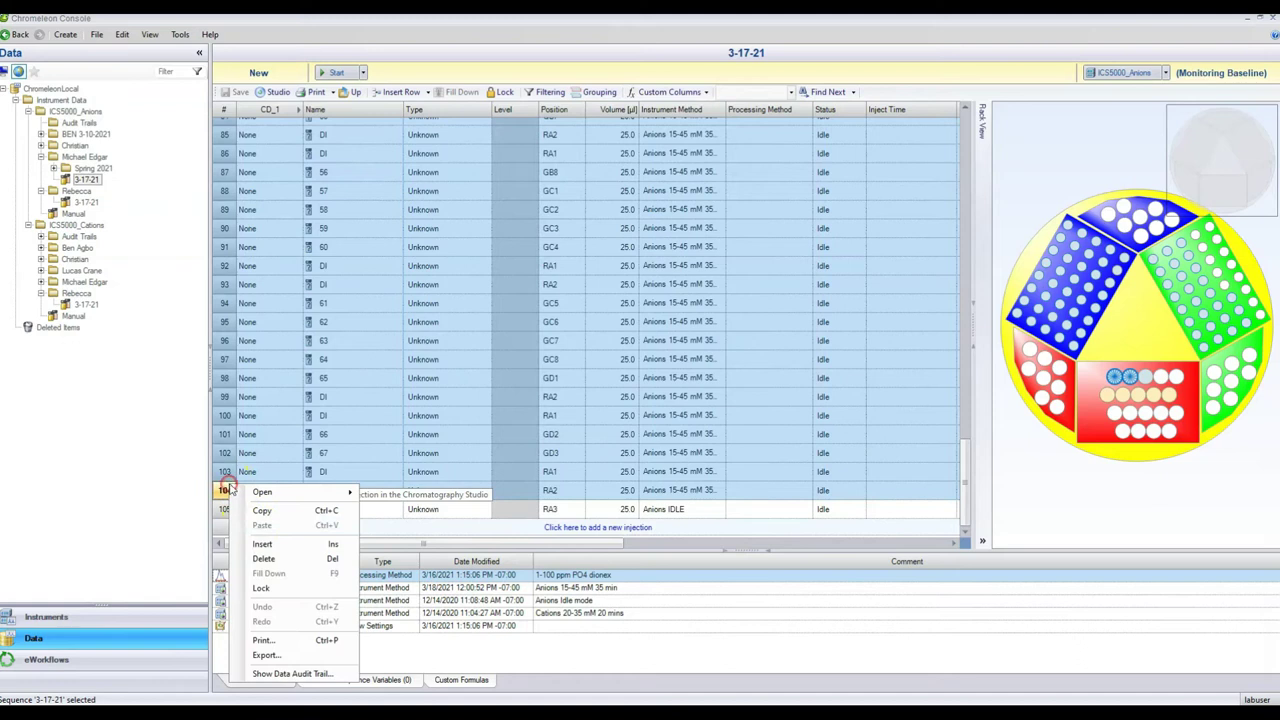
{"action": "left_click", "coordinate": [260, 553]}
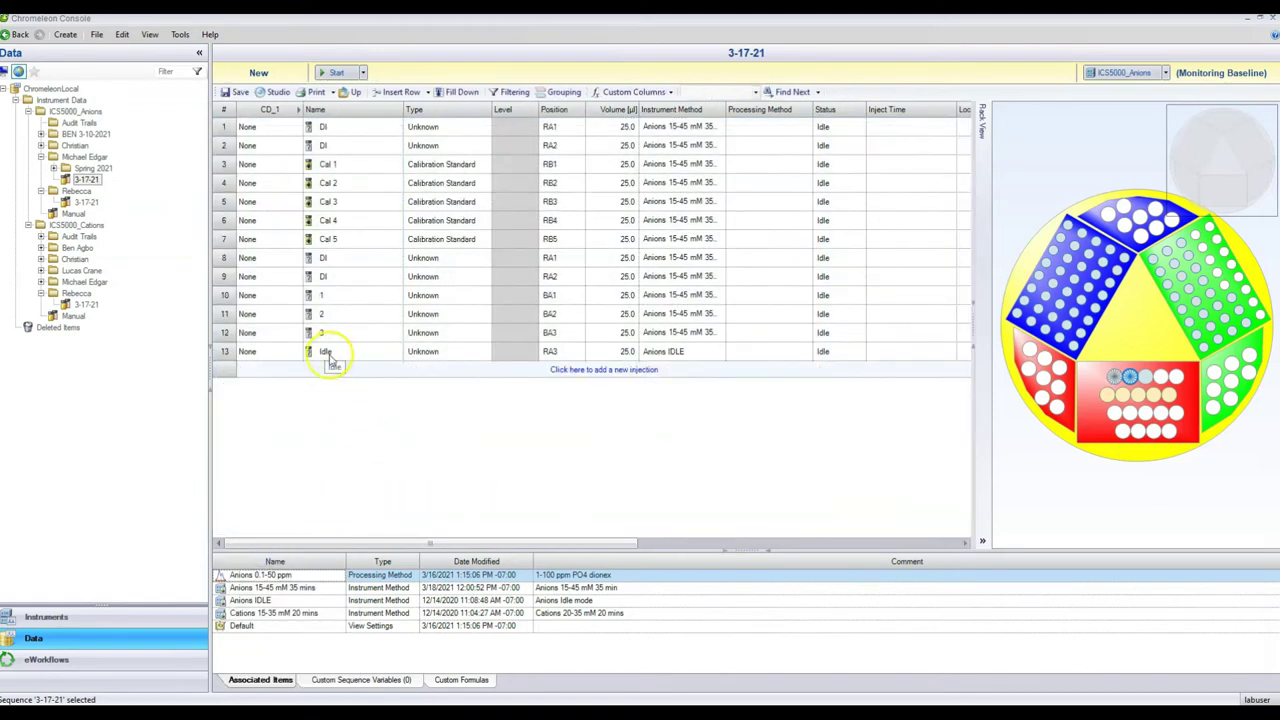
Insert two new injection rows between sample 3 and the Idle injection
{"action": "right_click", "coordinate": [250, 353]}
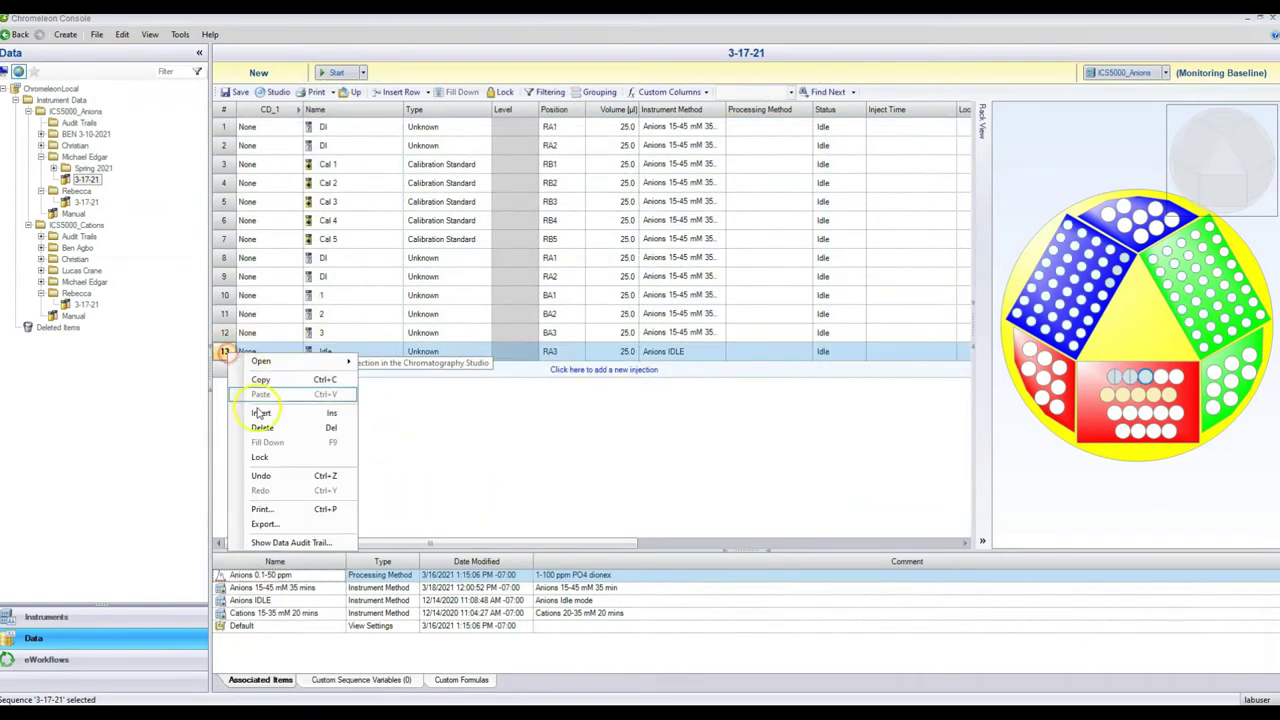
{"action": "left_click", "coordinate": [263, 414]}
{"action": "left_click", "coordinate": [224, 351]}
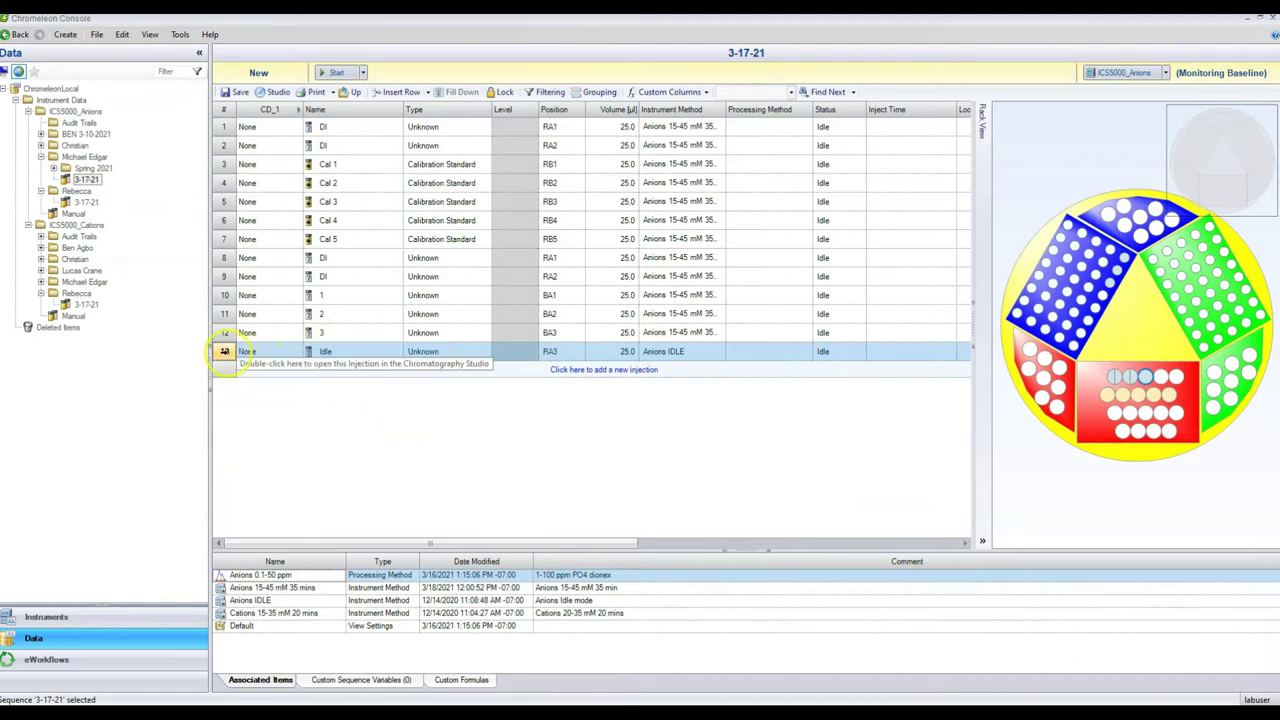
{"action": "right_click", "coordinate": [225, 351]}
{"action": "left_click", "coordinate": [260, 410]}
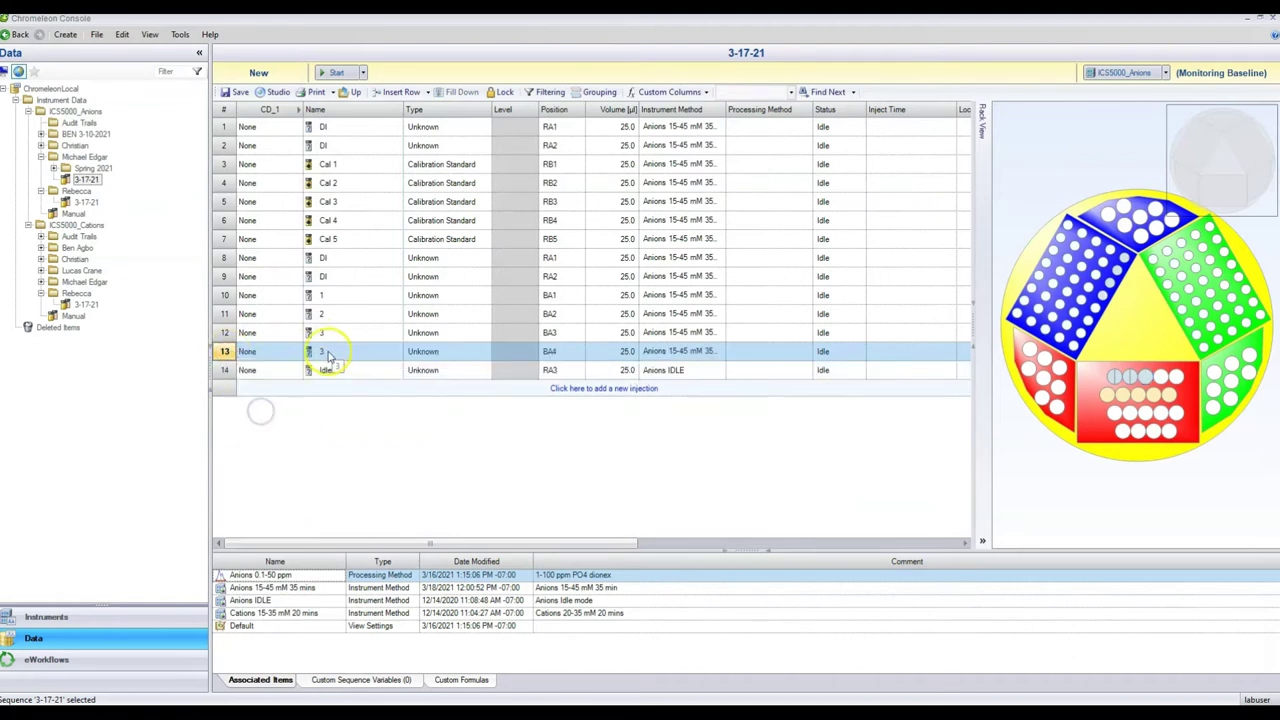
{"action": "right_click", "coordinate": [225, 370]}
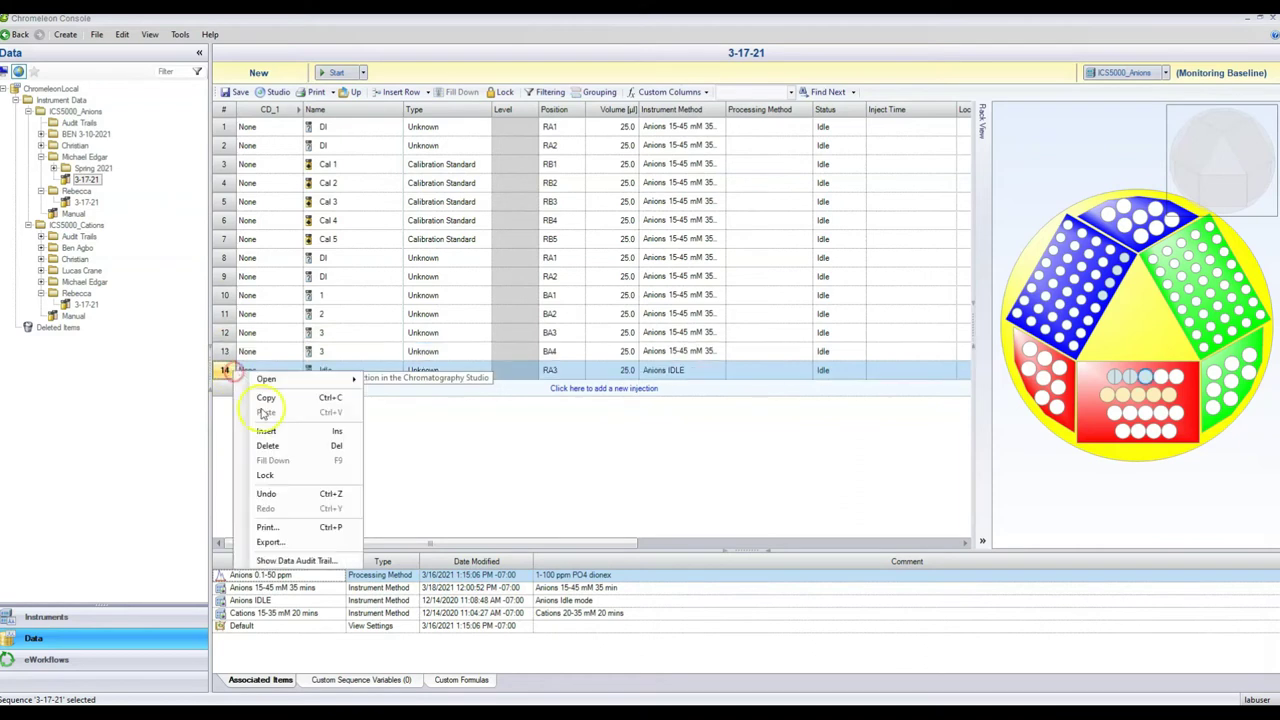
{"action": "left_click", "coordinate": [264, 427]}
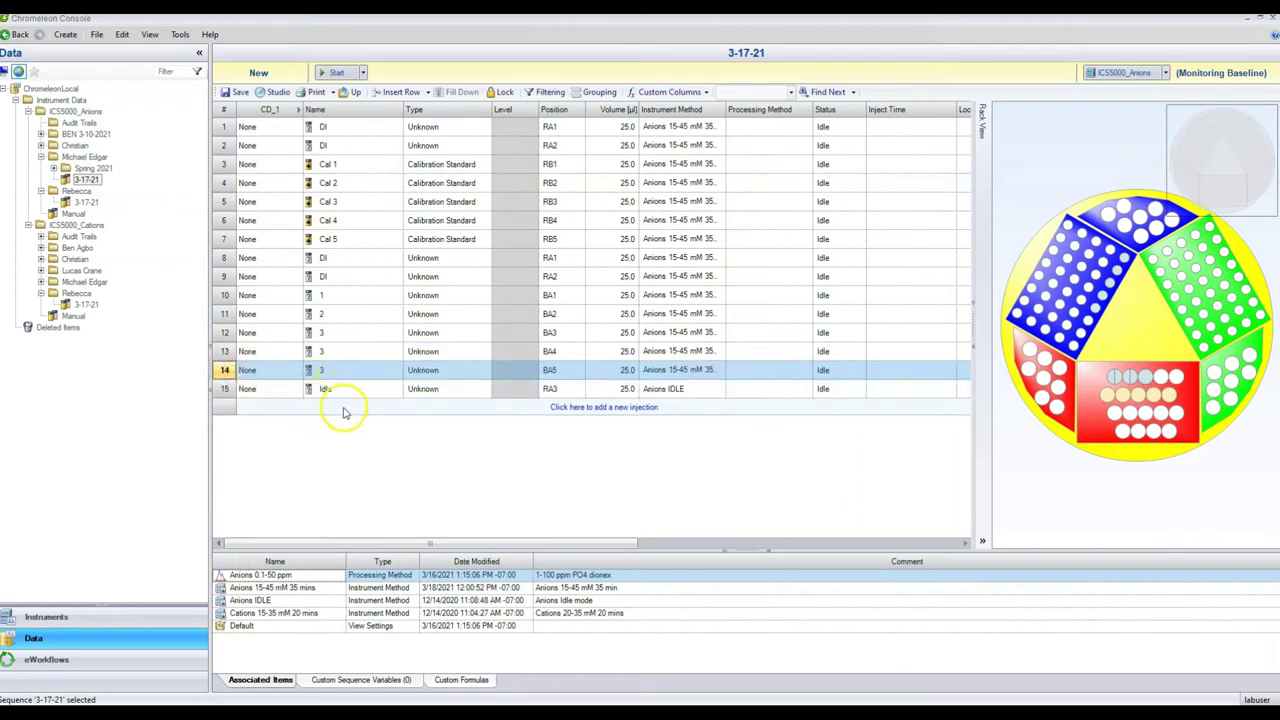
Name the two inserted injections in rows 13 and 14 di
{"action": "left_click", "coordinate": [326, 353]}
{"action": "key", "text": "Return"}
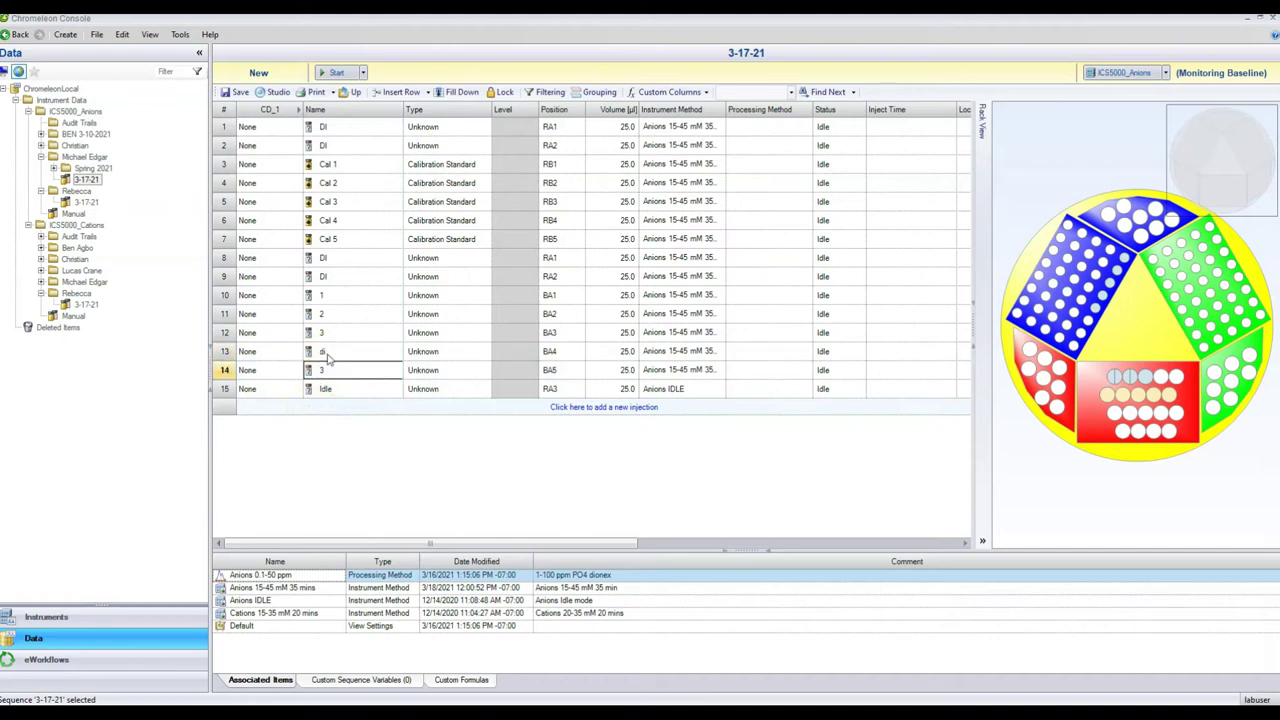
{"action": "type", "text": "di"}
{"action": "key", "text": "Return"}
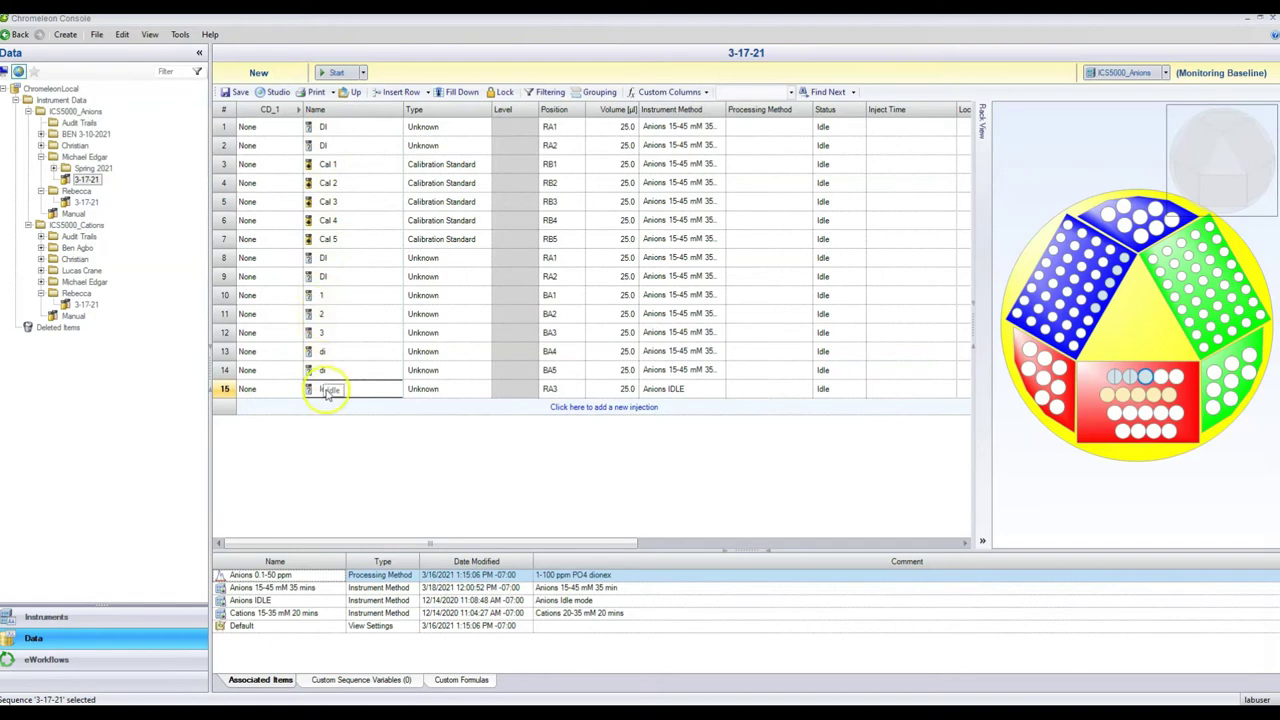
Review the injection list of the original 3-17-21 anion sequence through its last rows, and return to the copied sequence
{"action": "left_click", "coordinate": [86, 202]}
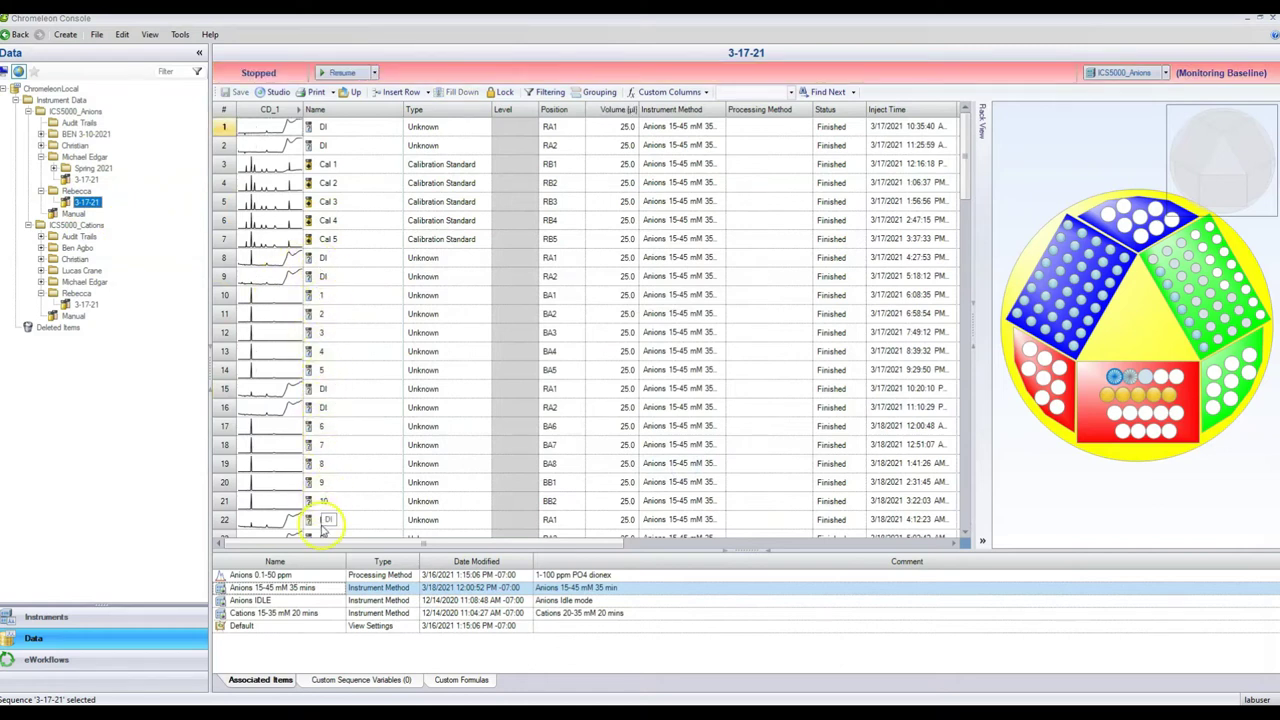
{"action": "left_click_drag", "start_coordinate": [969, 143], "coordinate": [966, 505]}
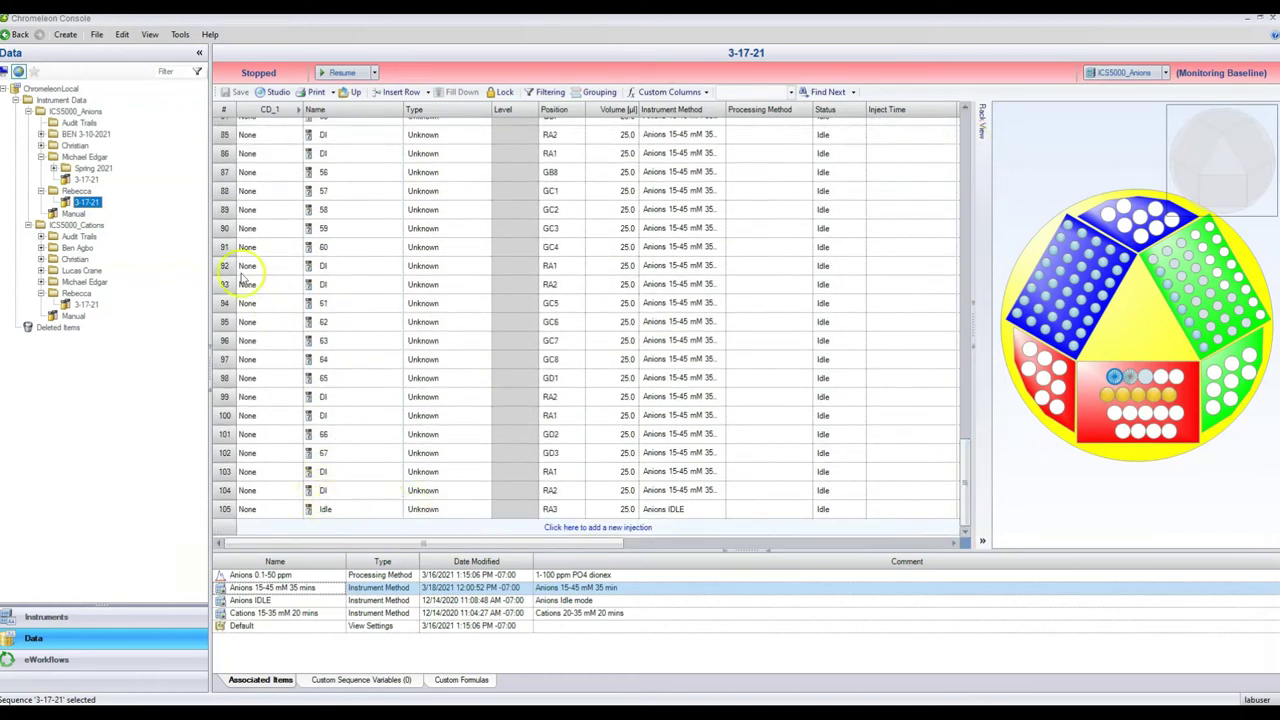
{"action": "left_click", "coordinate": [84, 178]}
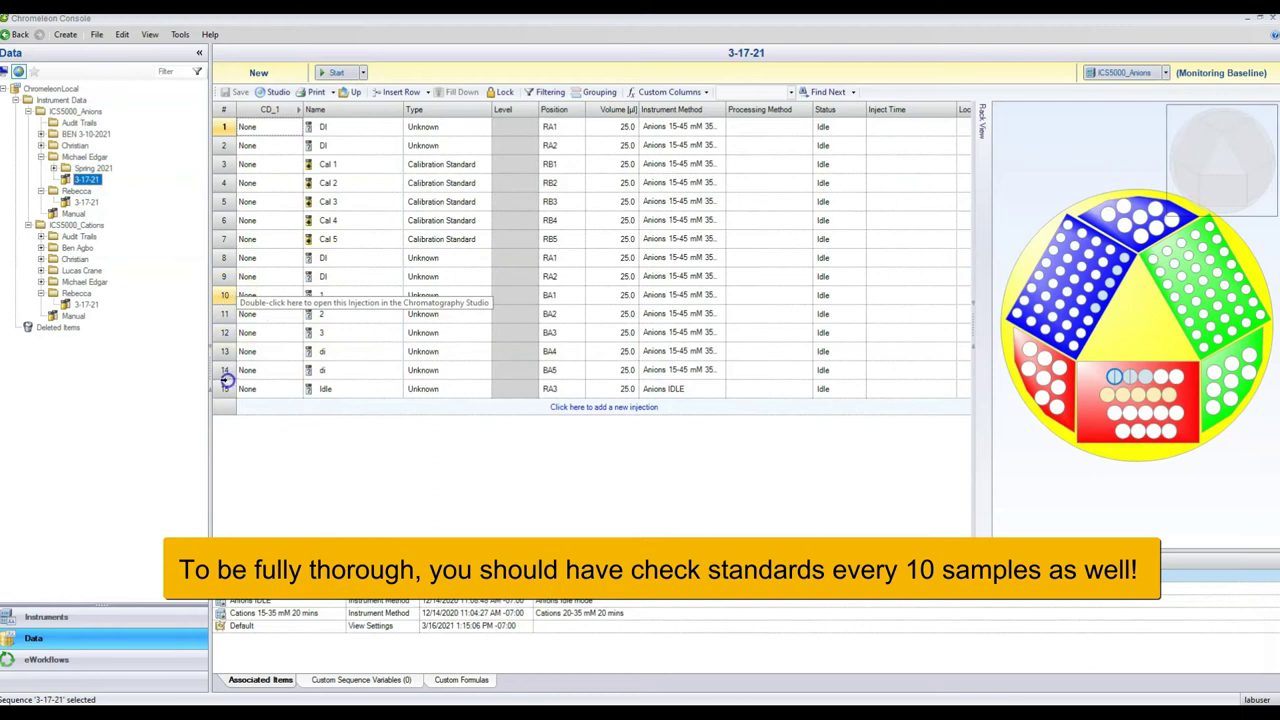
{"action": "left_click_drag", "start_coordinate": [227, 380], "coordinate": [226, 386]}
{"action": "right_click", "coordinate": [230, 371]}
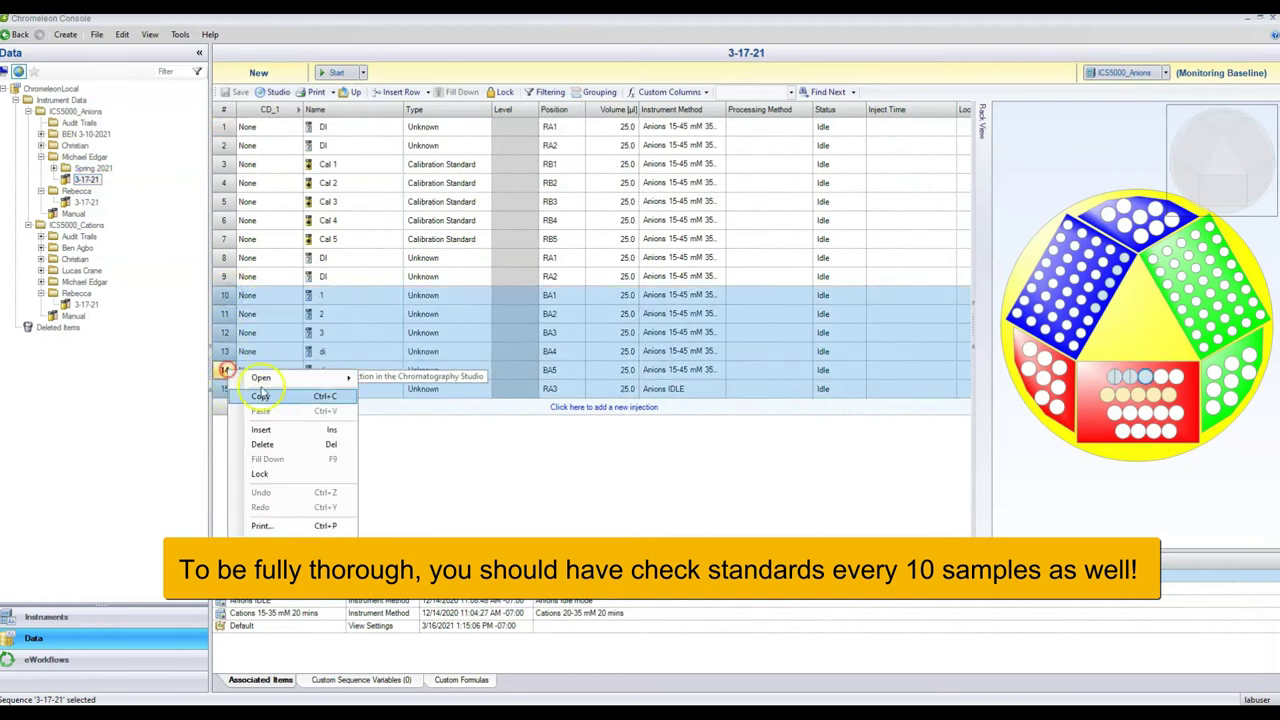
{"action": "left_click", "coordinate": [436, 428]}
{"action": "left_click", "coordinate": [287, 297]}
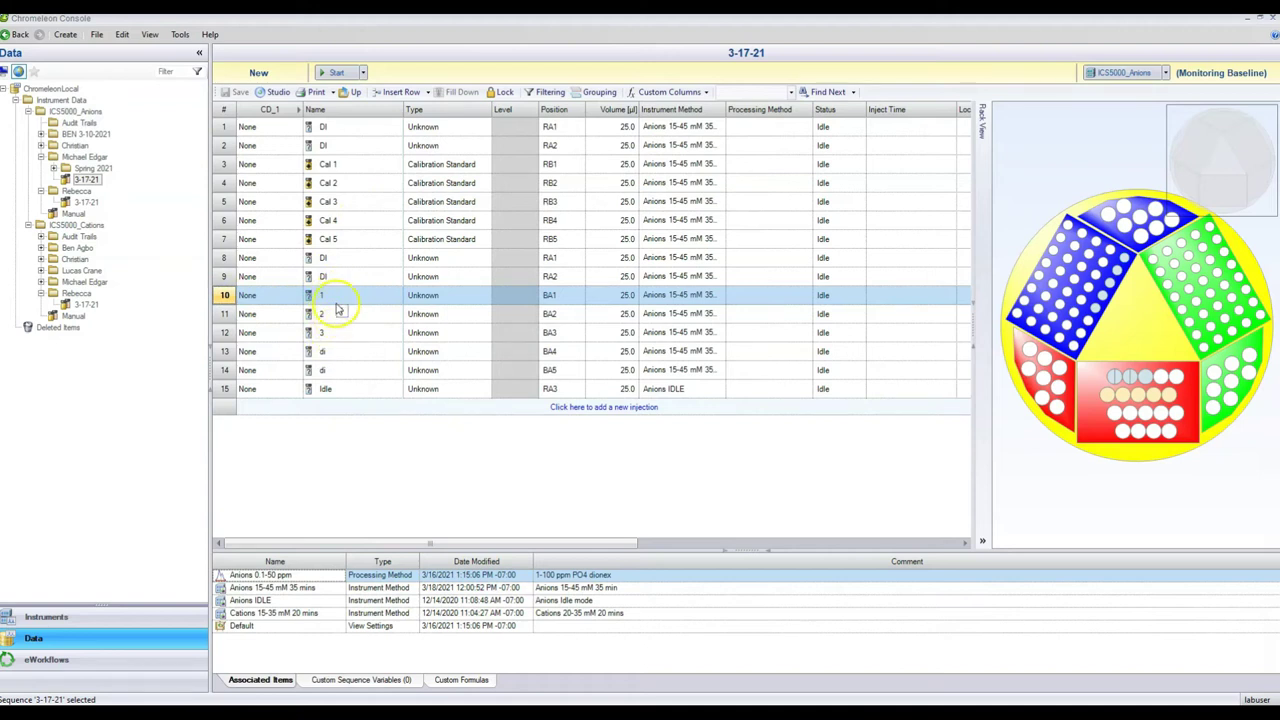
{"action": "left_click", "coordinate": [337, 304]}
{"action": "left_click", "coordinate": [371, 294]}
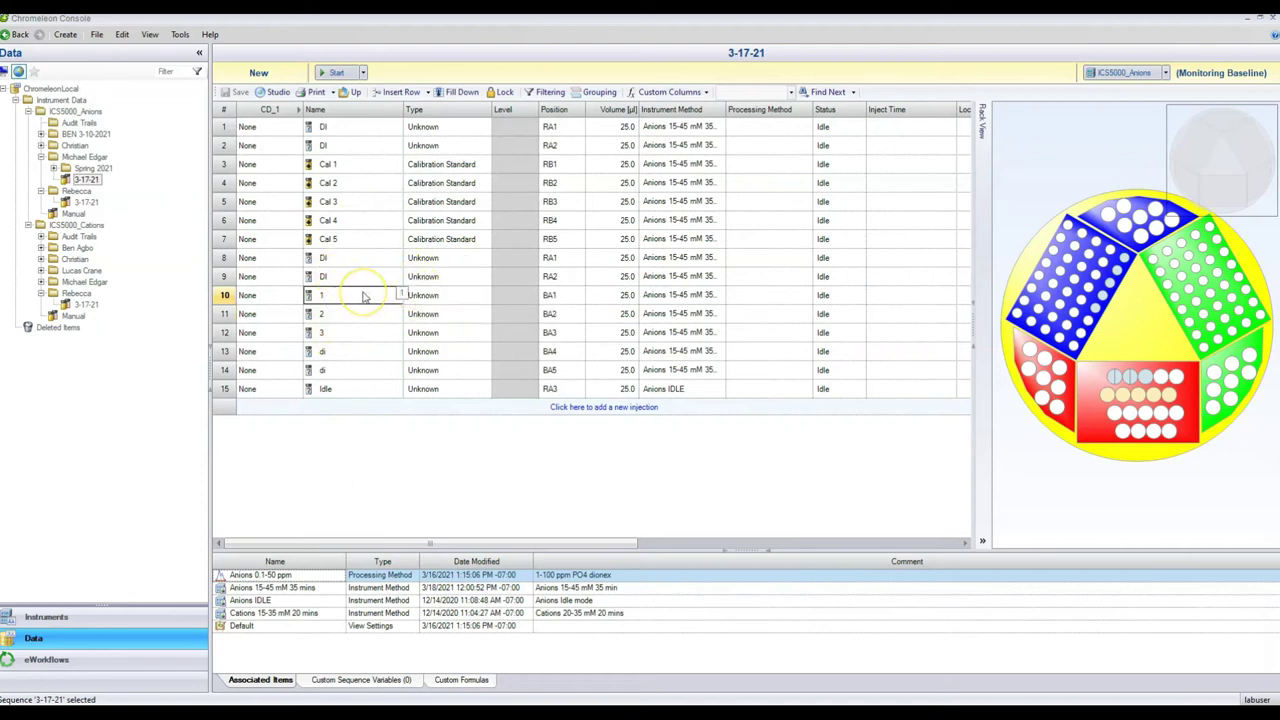
{"action": "left_click_drag", "start_coordinate": [366, 298], "coordinate": [400, 352]}
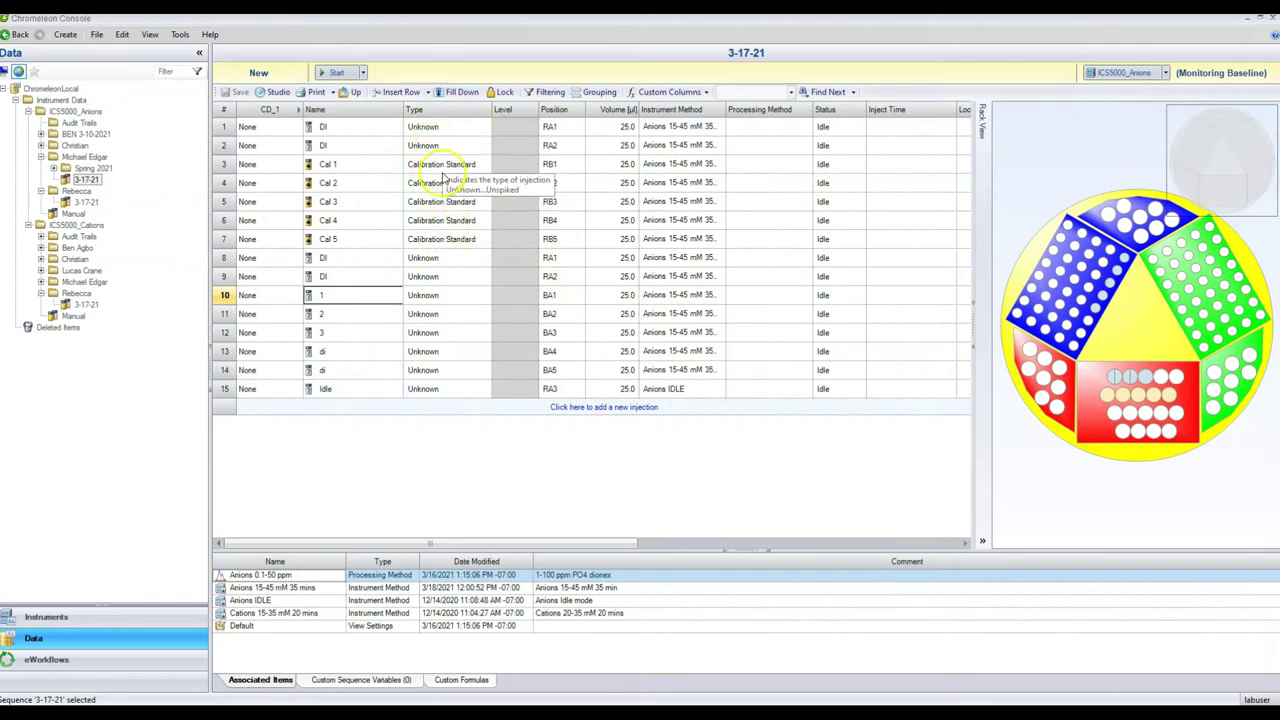
Check the available injection types for the DI injection in row 8
{"action": "left_click", "coordinate": [483, 260]}
{"action": "left_click", "coordinate": [487, 260]}
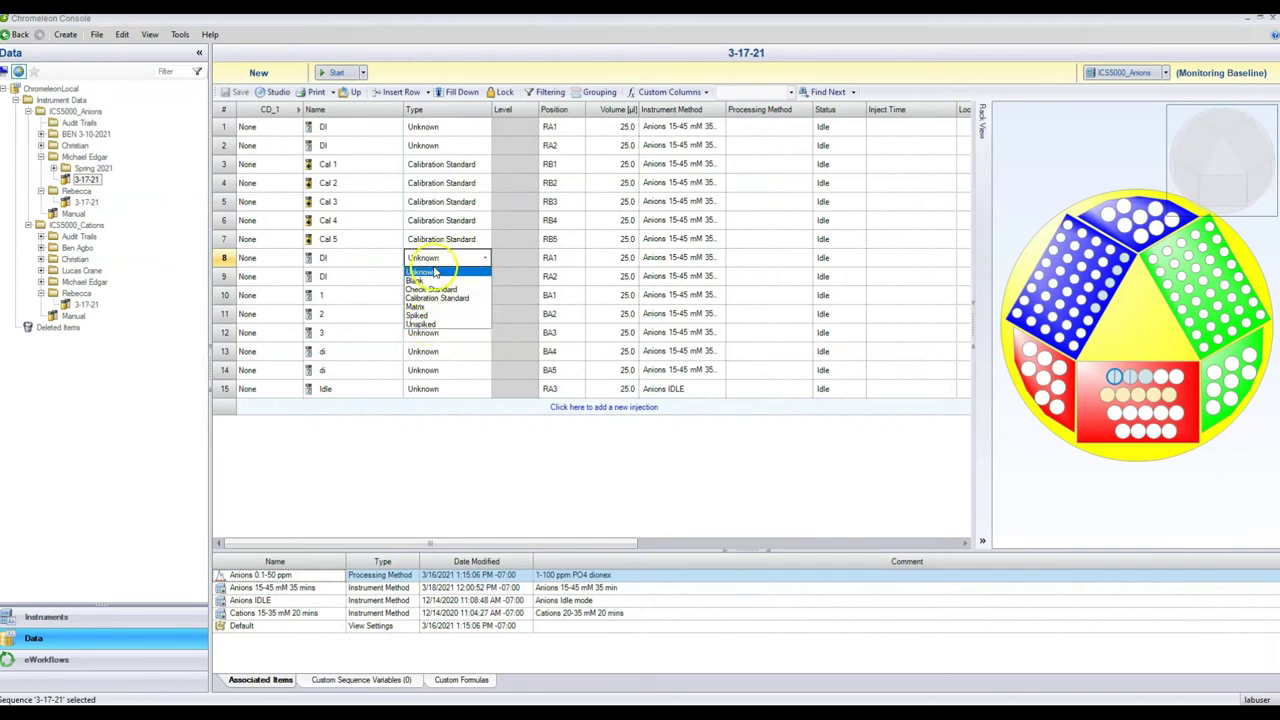
{"action": "left_click", "coordinate": [514, 246]}
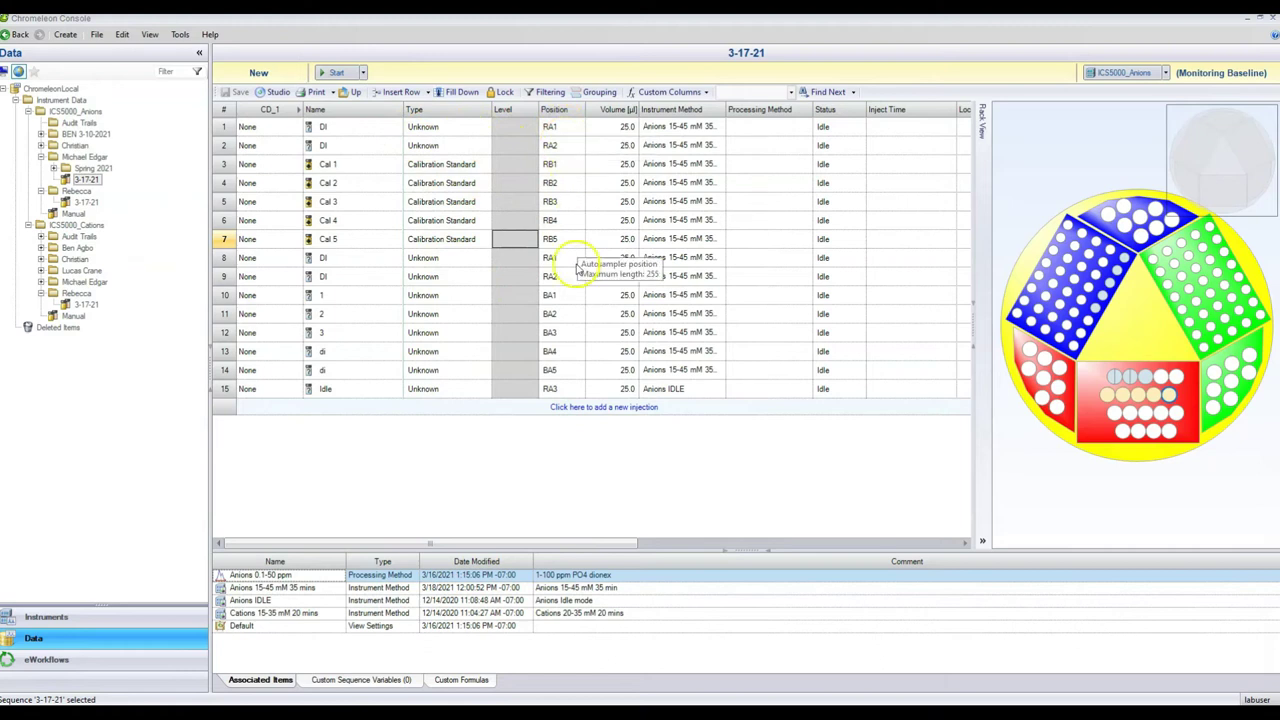
Set the autosampler positions of the di injections in rows 13 and 14 to RA1 and RA2
{"action": "left_click", "coordinate": [557, 353]}
{"action": "type", "text": "ra1"}
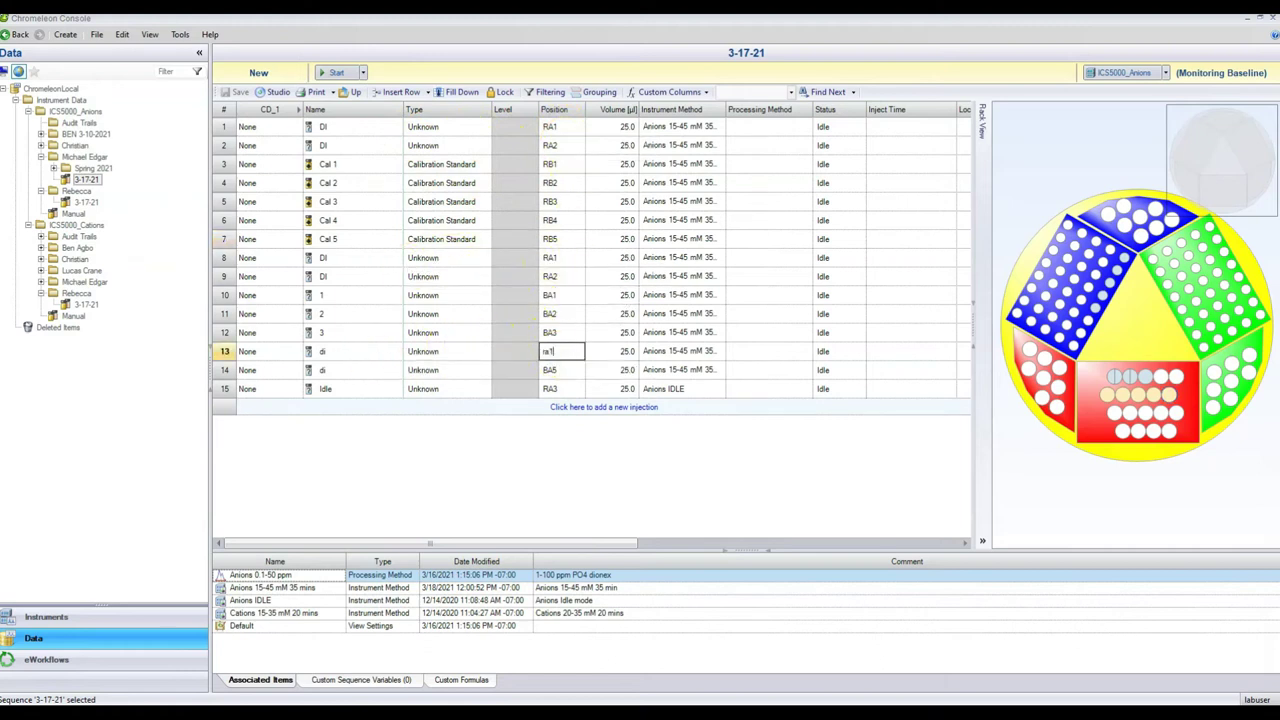
{"action": "key", "text": "Return"}
{"action": "key", "text": "Return"}
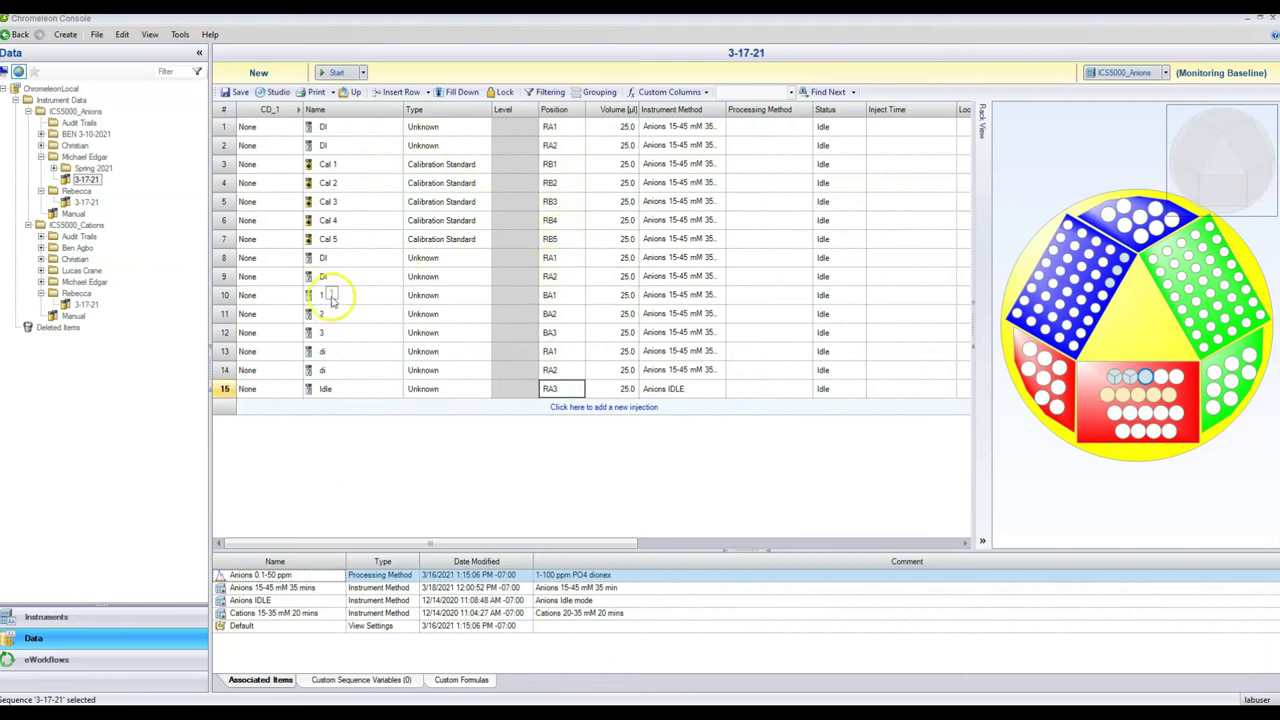
Set the autosampler positions of samples 1, 2 and 3 to GE1, GE2 and GE3
{"action": "left_click", "coordinate": [563, 298]}
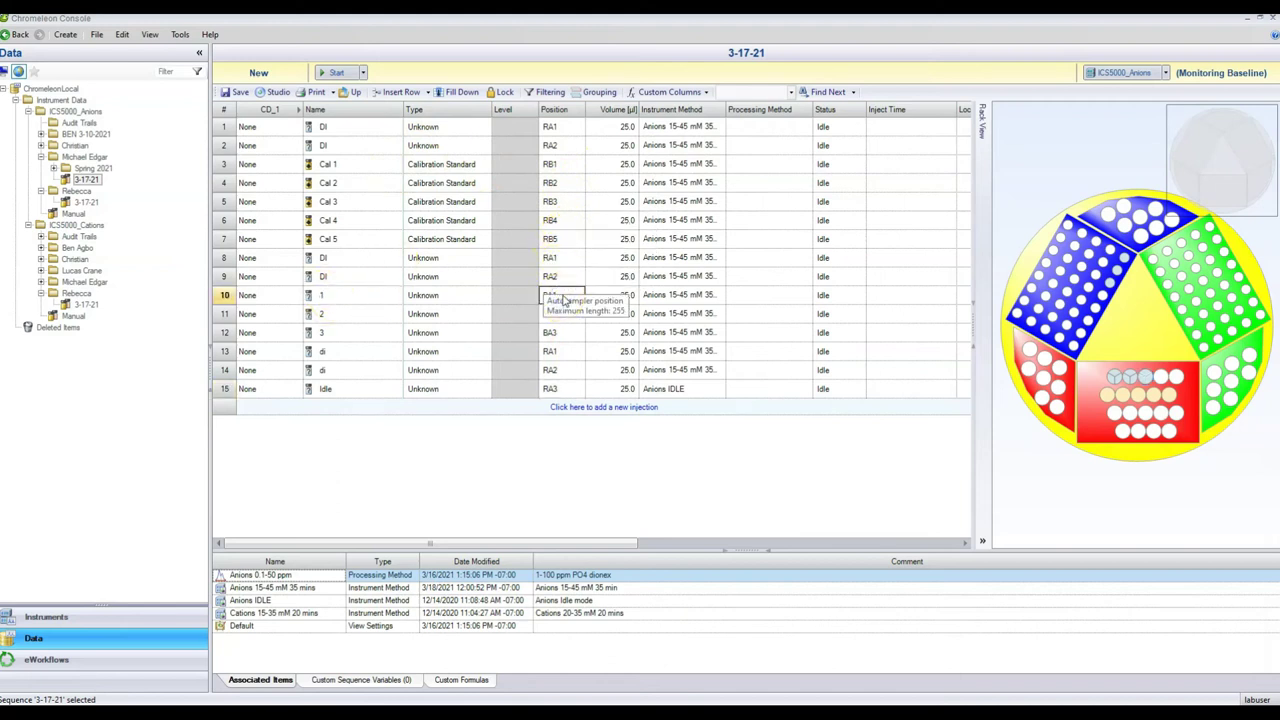
{"action": "type", "text": "B"}
{"action": "type", "text": "e1"}
{"action": "key", "text": "Return"}
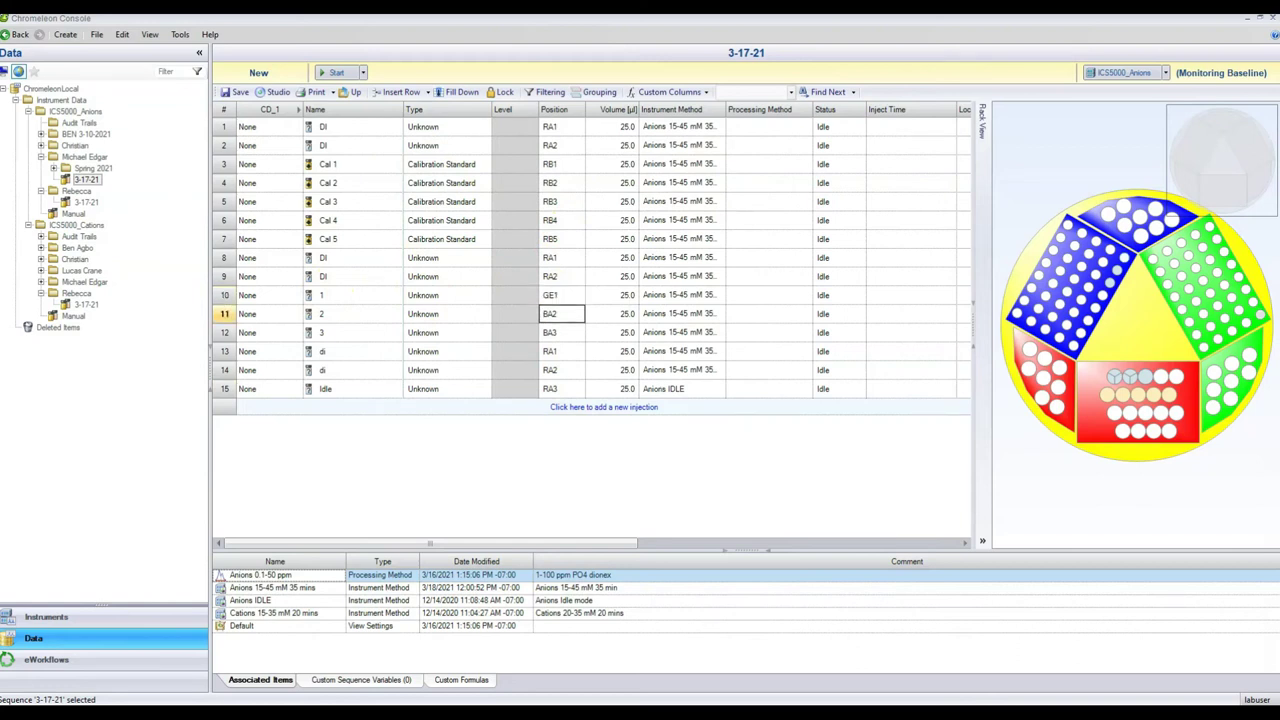
{"action": "type", "text": "ge2"}
{"action": "key", "text": "Return"}
{"action": "type", "text": "ge3"}
{"action": "key", "text": "Return"}
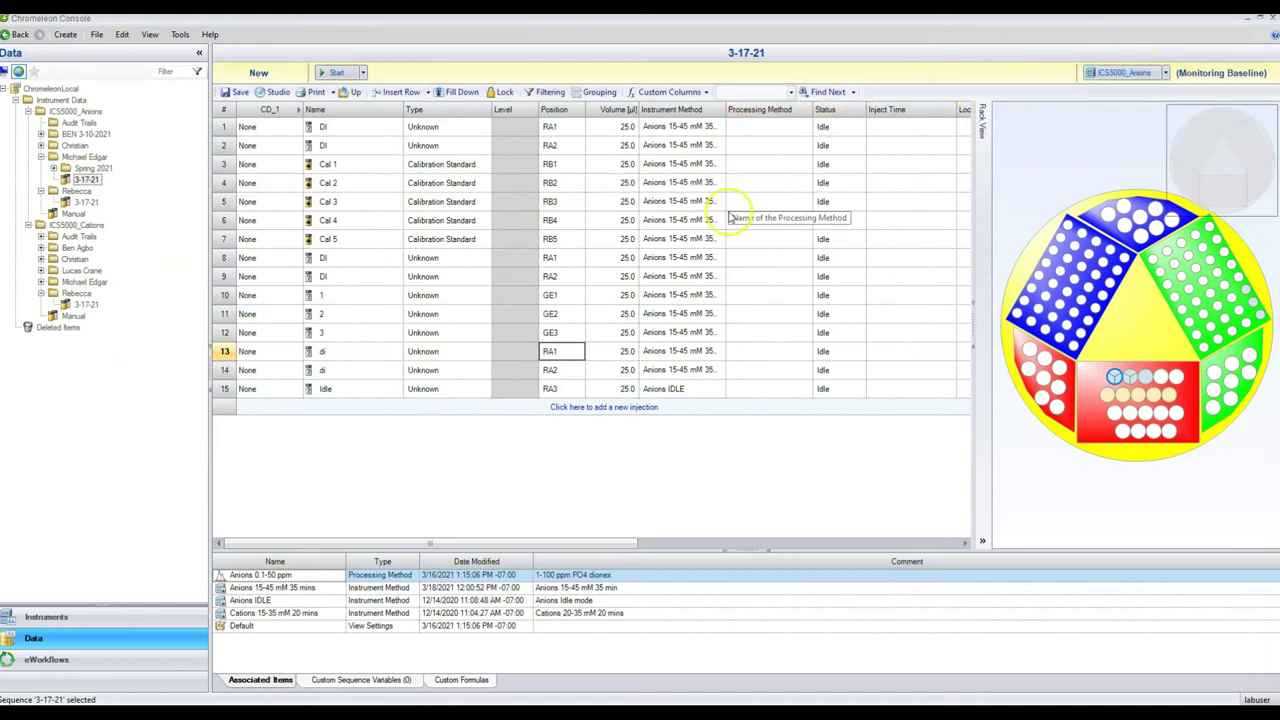
Save the modified anion sequence, and copy the finished 3-17-21 cation sequence into the operator's own folder under ICS5000_Cations
{"action": "left_click", "coordinate": [82, 305]}
{"action": "left_click", "coordinate": [662, 468]}
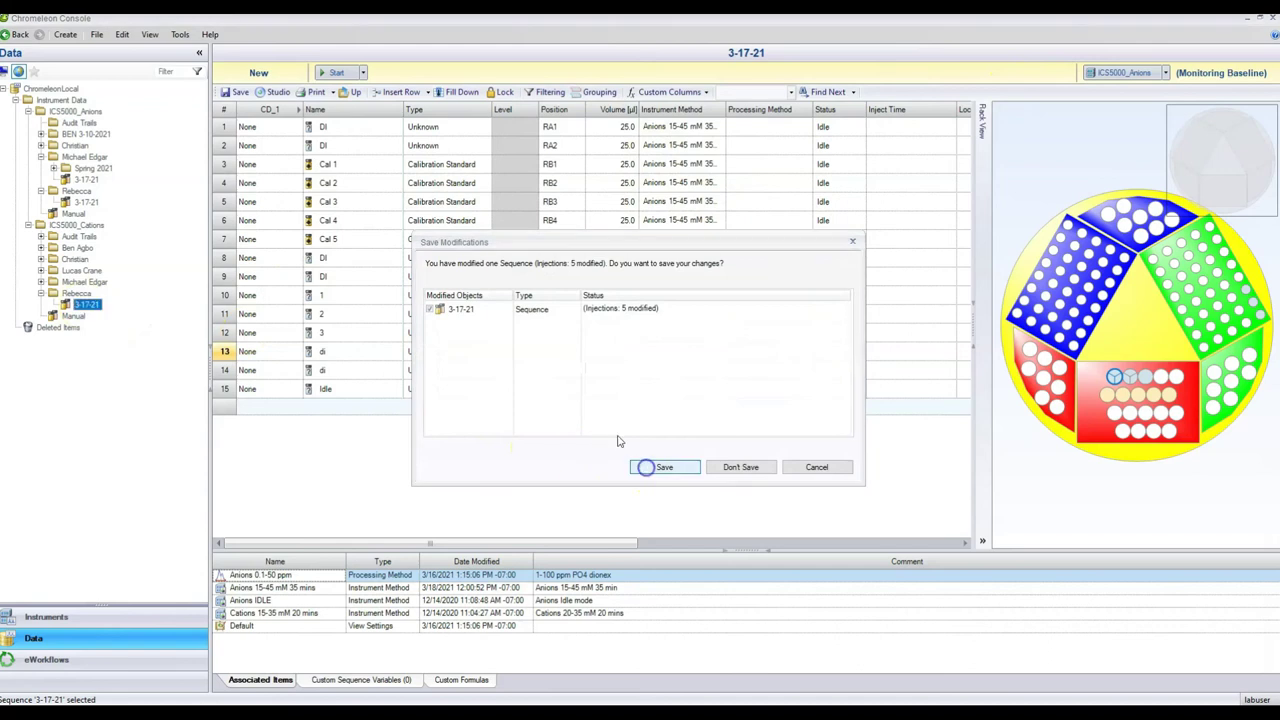
{"action": "right_click", "coordinate": [91, 304]}
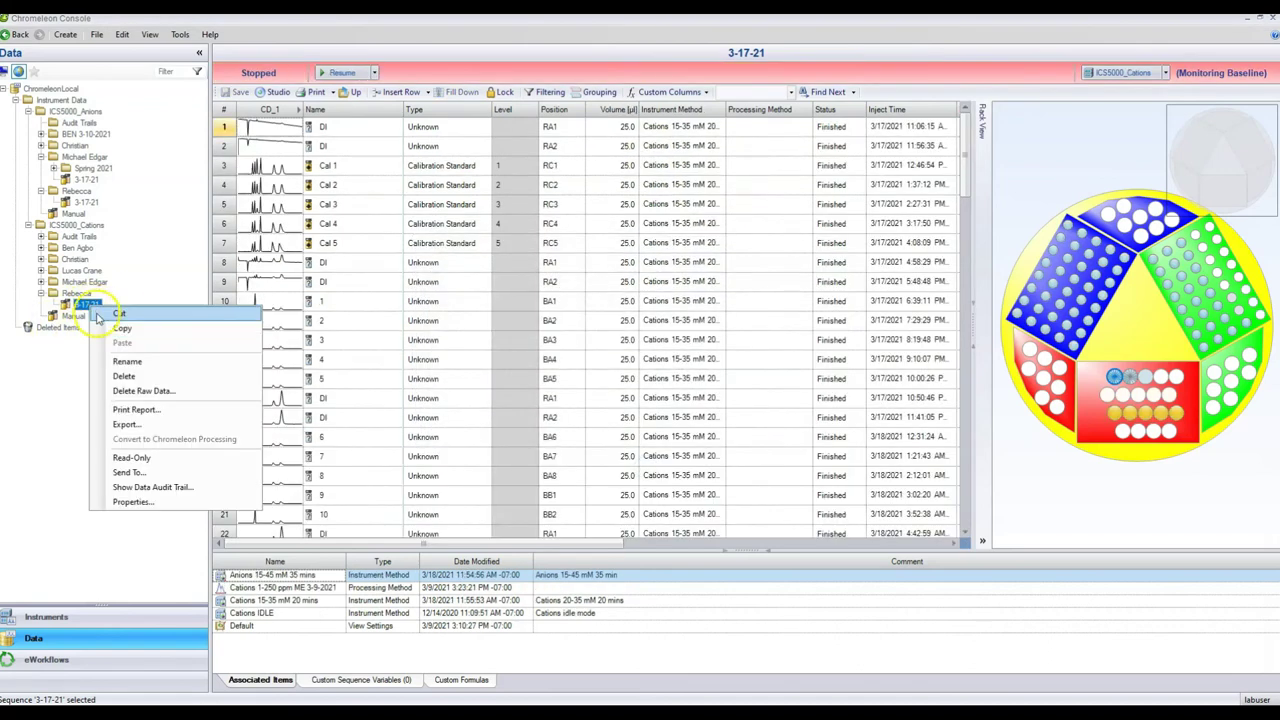
{"action": "left_click", "coordinate": [120, 325]}
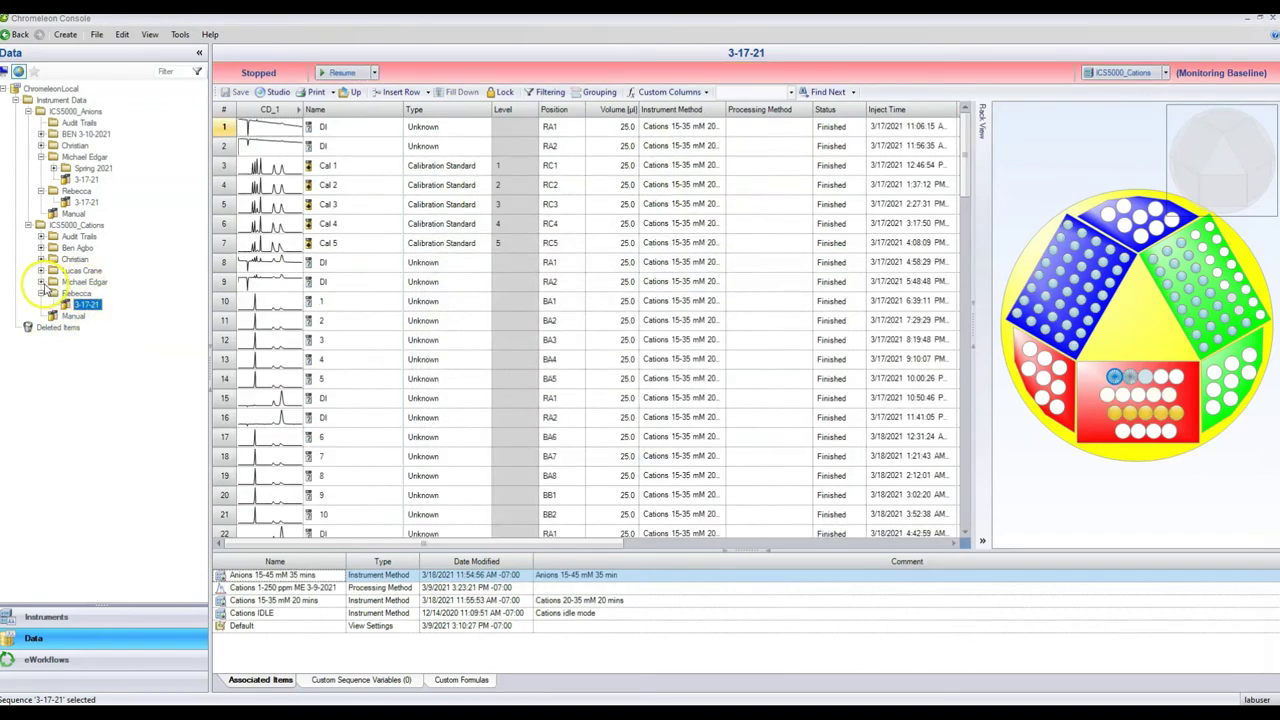
{"action": "right_click", "coordinate": [84, 282]}
{"action": "left_click", "coordinate": [120, 325]}
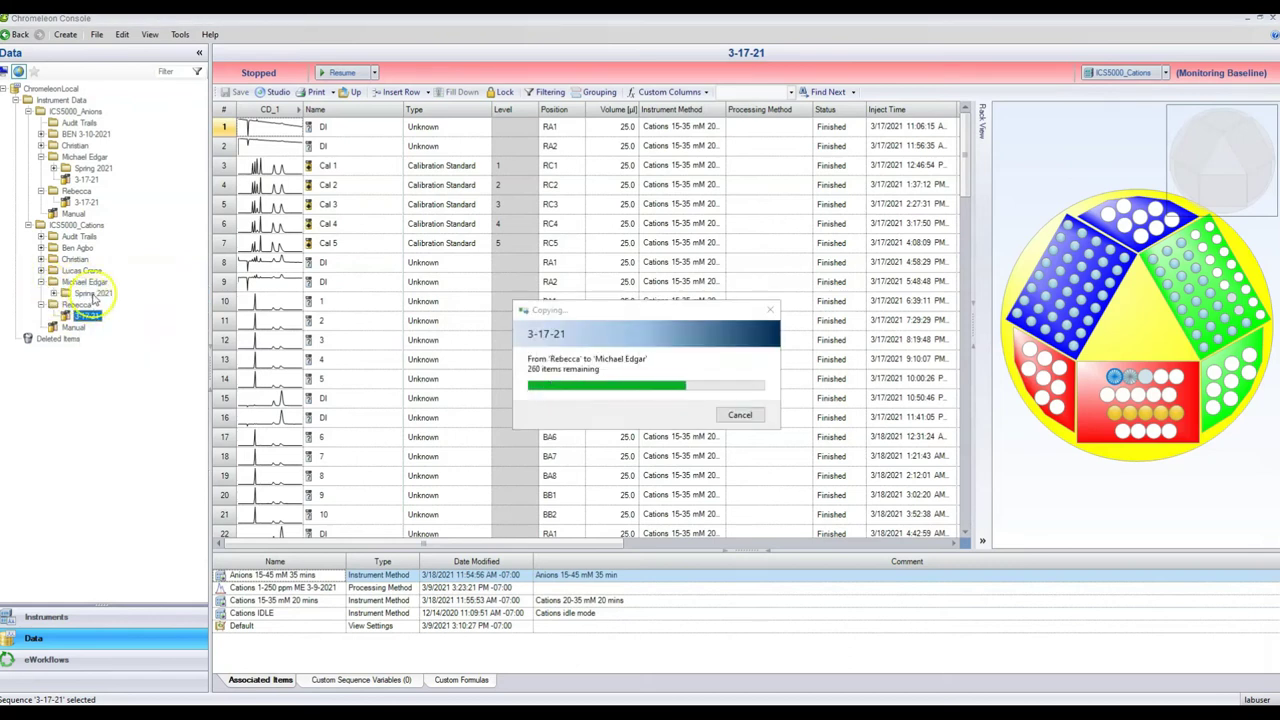
Rename the copied cation sequence to test
{"action": "right_click", "coordinate": [90, 305]}
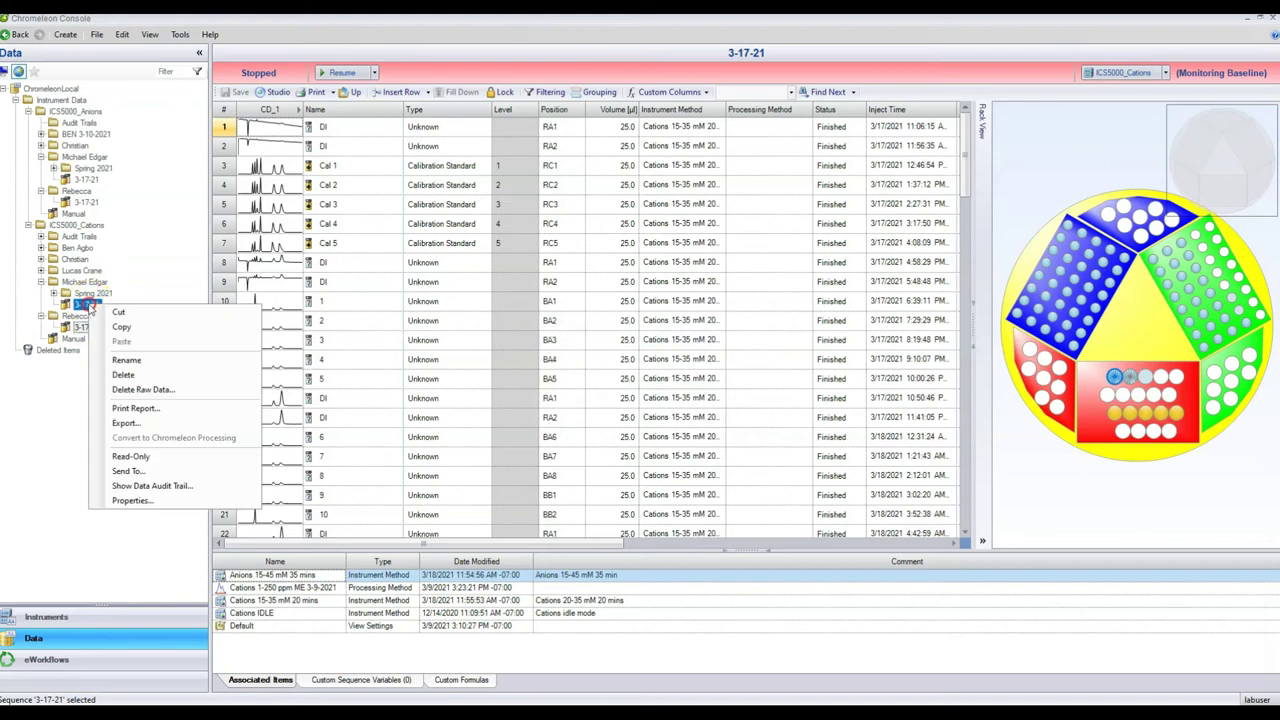
{"action": "left_click", "coordinate": [127, 360]}
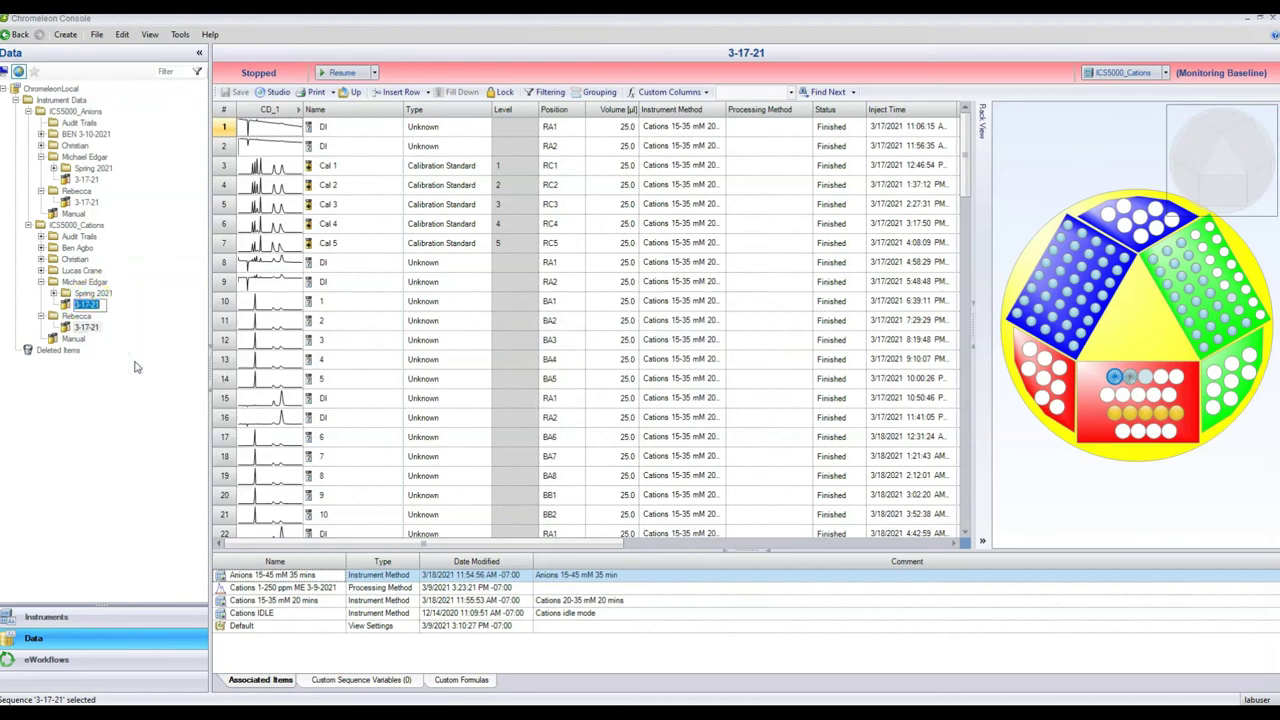
{"action": "type", "text": "test"}
{"action": "key", "text": "Return"}
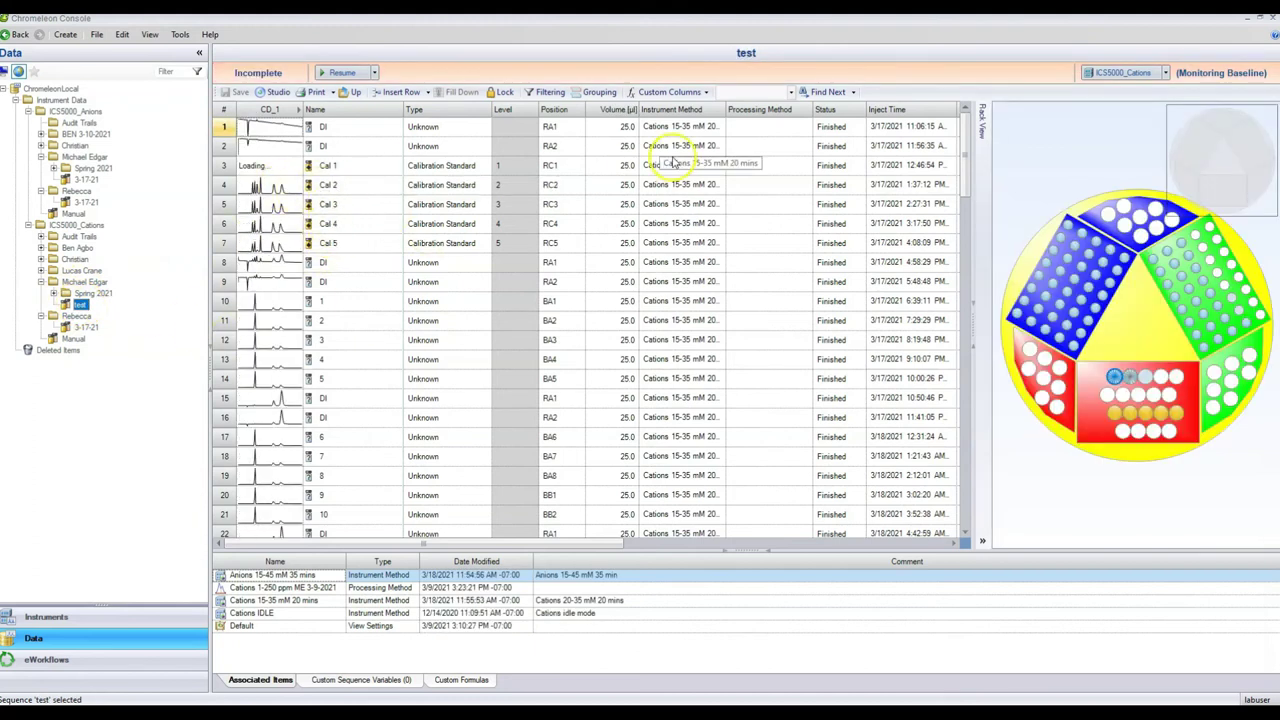
Set the status of all injections in the test sequence to Idle and save the sequence
{"action": "left_click", "coordinate": [854, 128]}
{"action": "left_click", "coordinate": [845, 146]}
{"action": "right_click", "coordinate": [864, 128]}
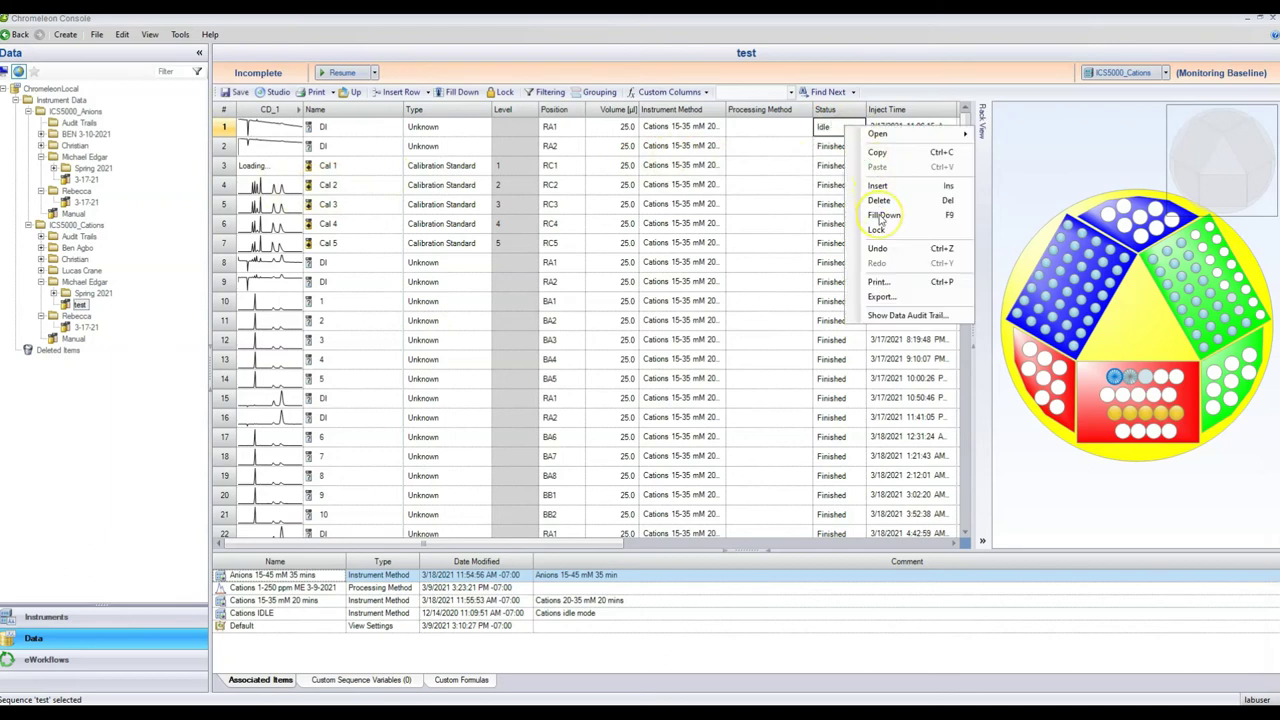
{"action": "left_click", "coordinate": [883, 216]}
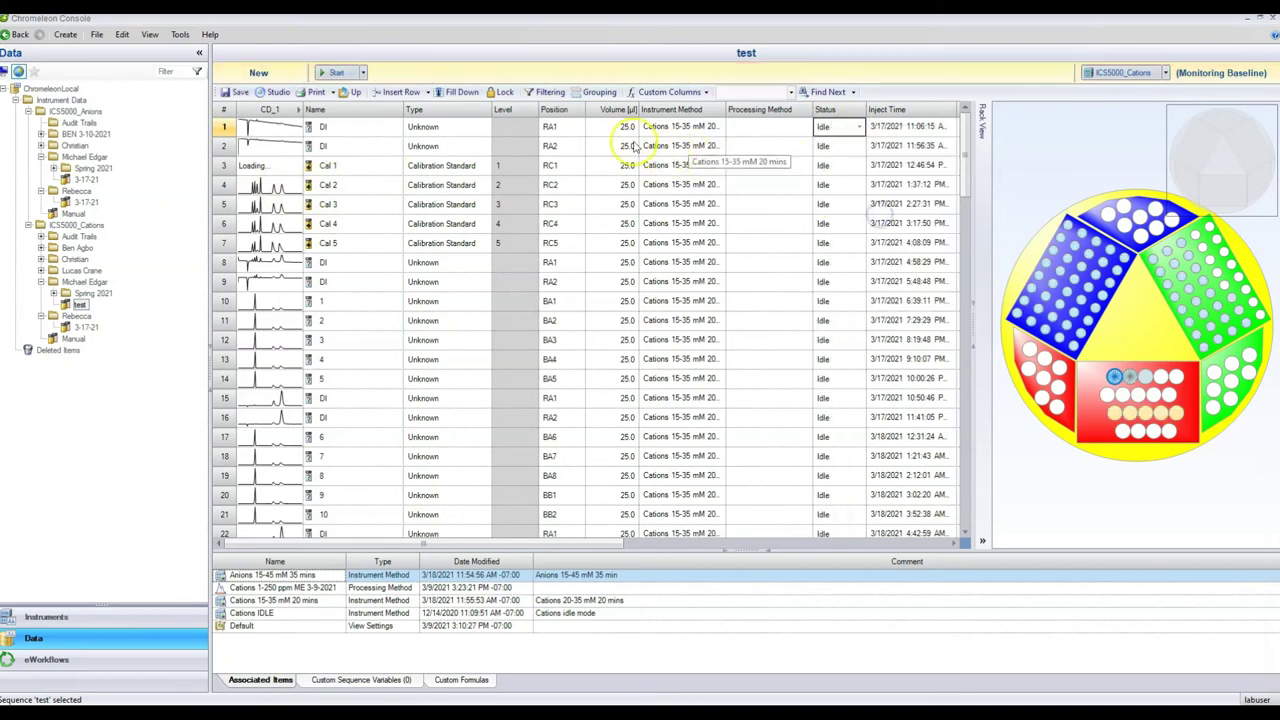
{"action": "left_click", "coordinate": [238, 92]}
{"action": "left_click", "coordinate": [691, 413]}
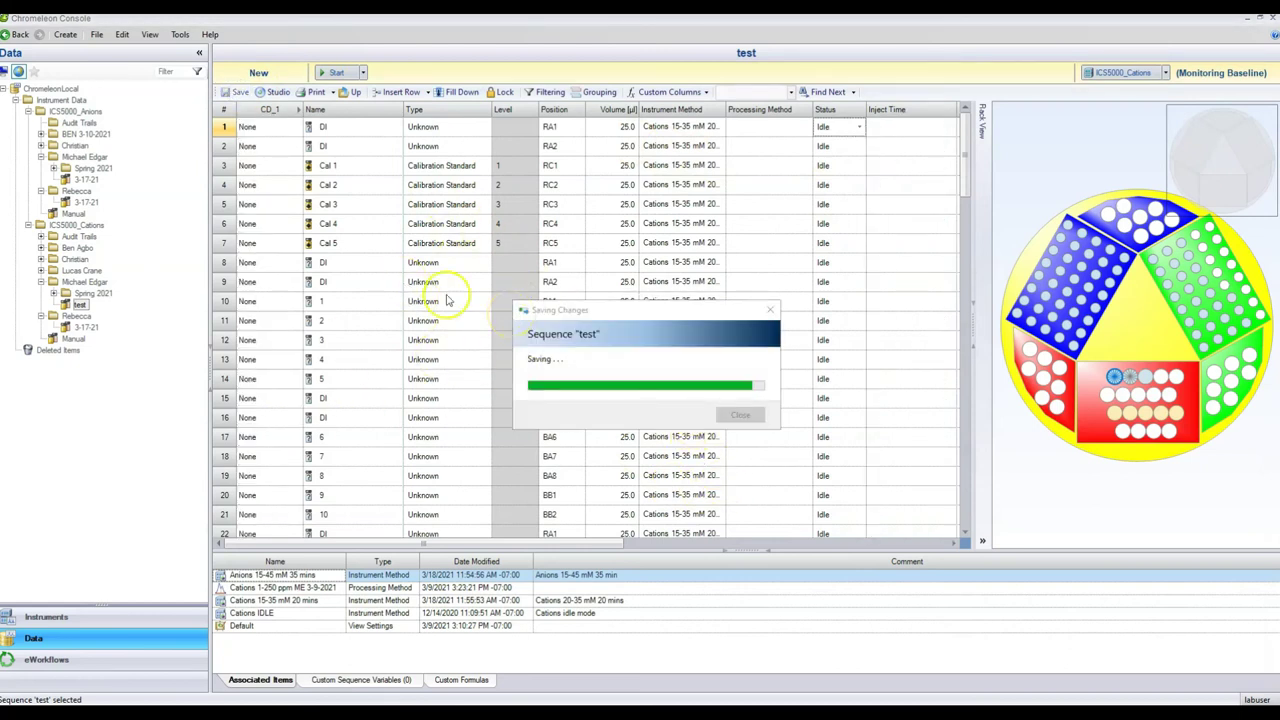
Look over the test sequence's injections, and copy injection rows 8 through 14 from the edited anion 3-17-21 sequence
{"action": "scroll", "coordinate": [585, 271], "scroll_direction": "down", "scroll_amount": 10}
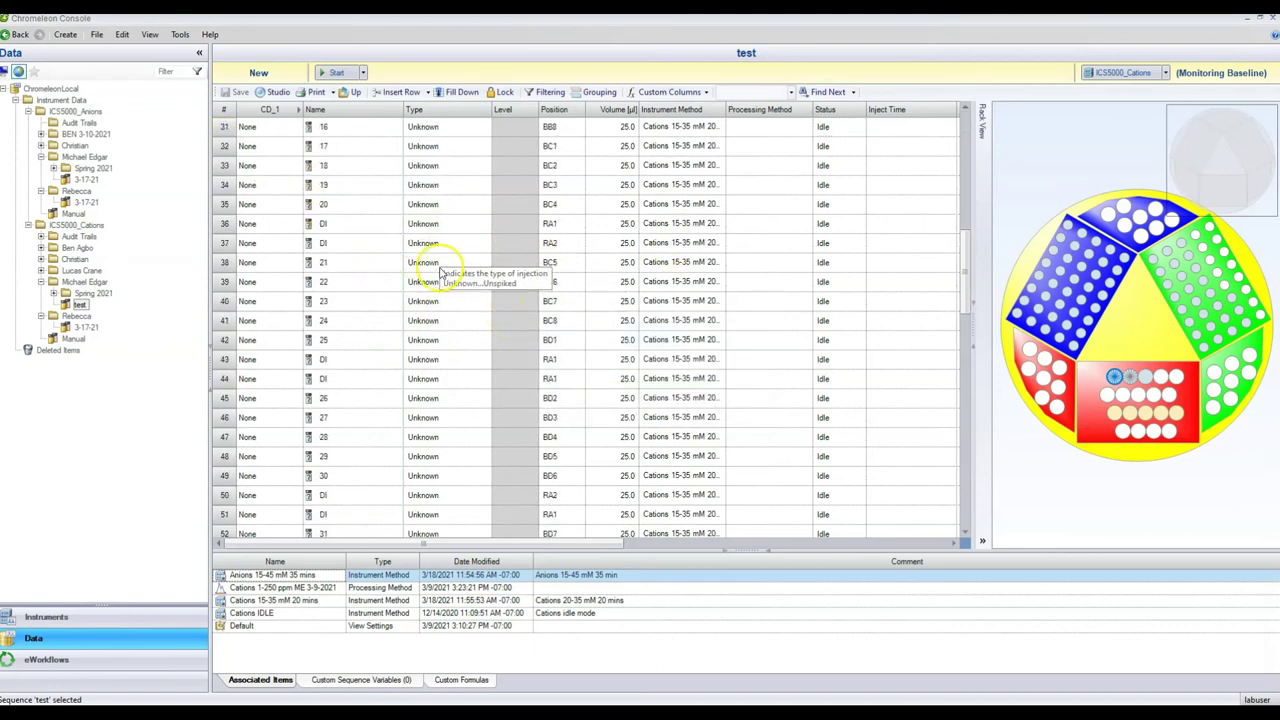
{"action": "scroll", "coordinate": [350, 205], "scroll_direction": "up", "scroll_amount": 10}
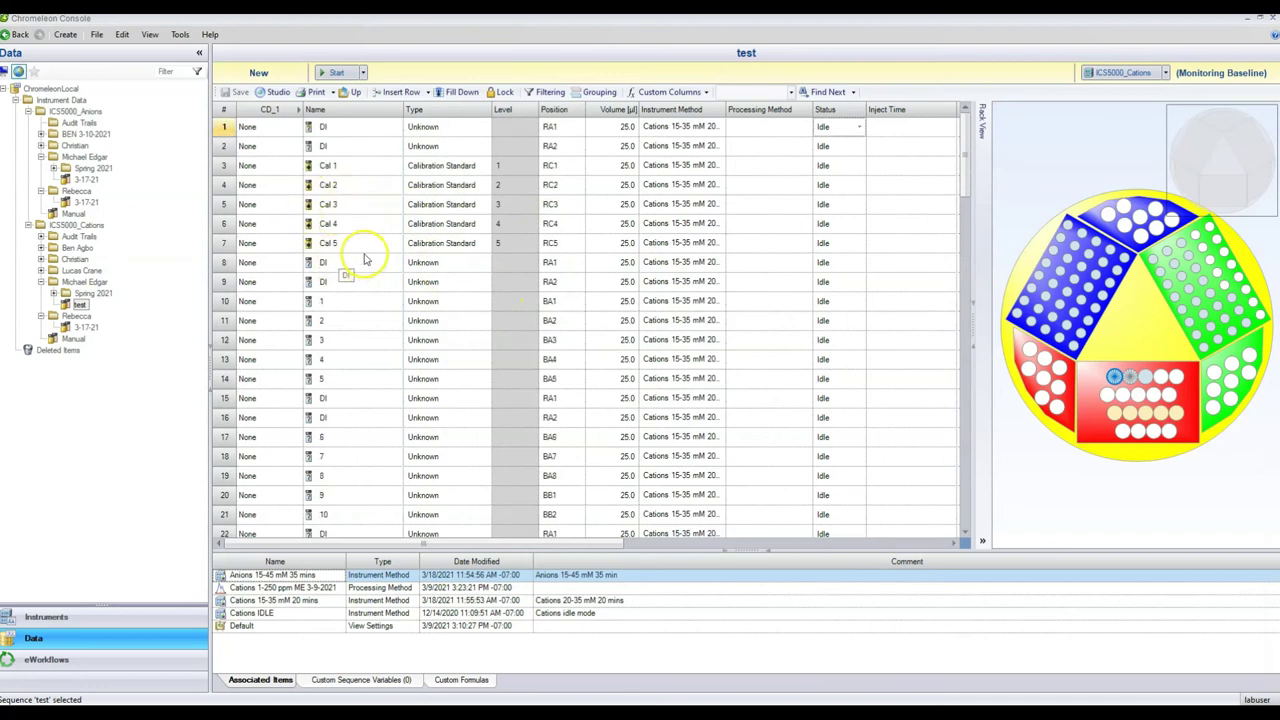
{"action": "left_click", "coordinate": [88, 180]}
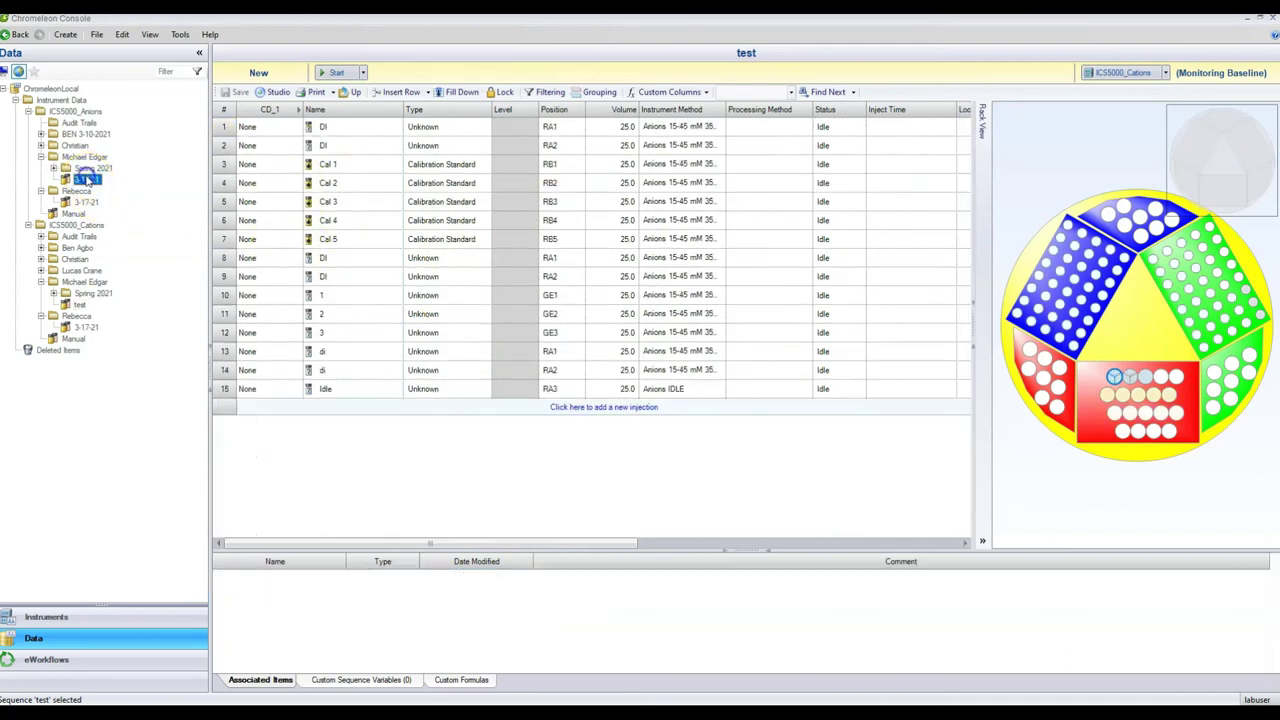
{"action": "left_click_drag", "start_coordinate": [226, 258], "coordinate": [226, 368]}
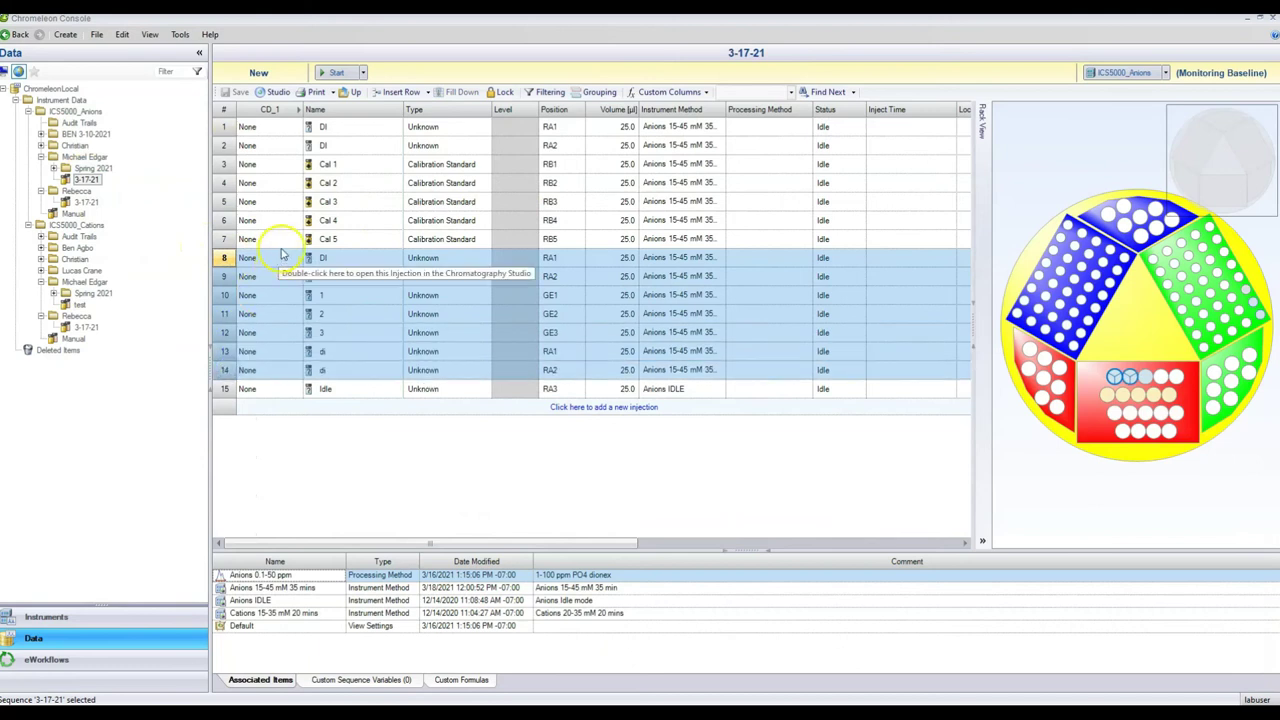
{"action": "right_click", "coordinate": [226, 303]}
{"action": "left_click", "coordinate": [251, 334]}
Replace injections 8 through 104 of the test cation sequence with the copied rows, including raw data, keeping the final Idle injection
{"action": "left_click", "coordinate": [80, 304]}
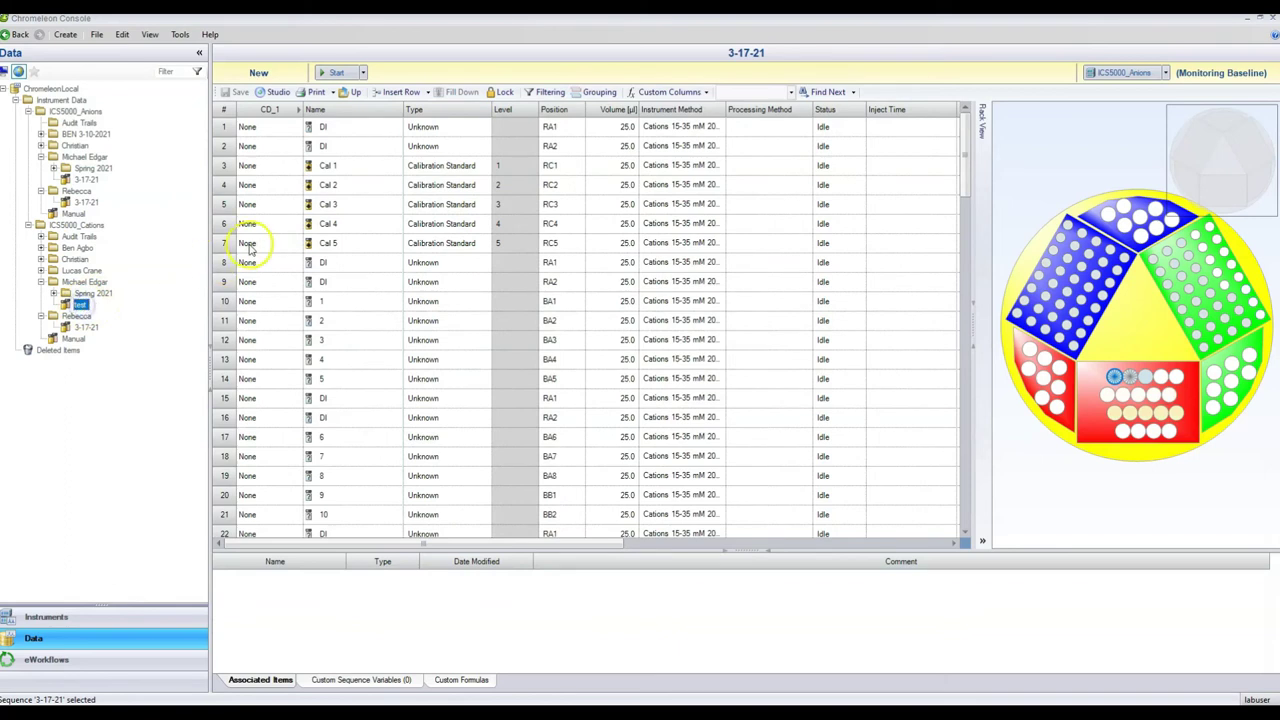
{"action": "left_click_drag", "start_coordinate": [225, 264], "coordinate": [241, 594]}
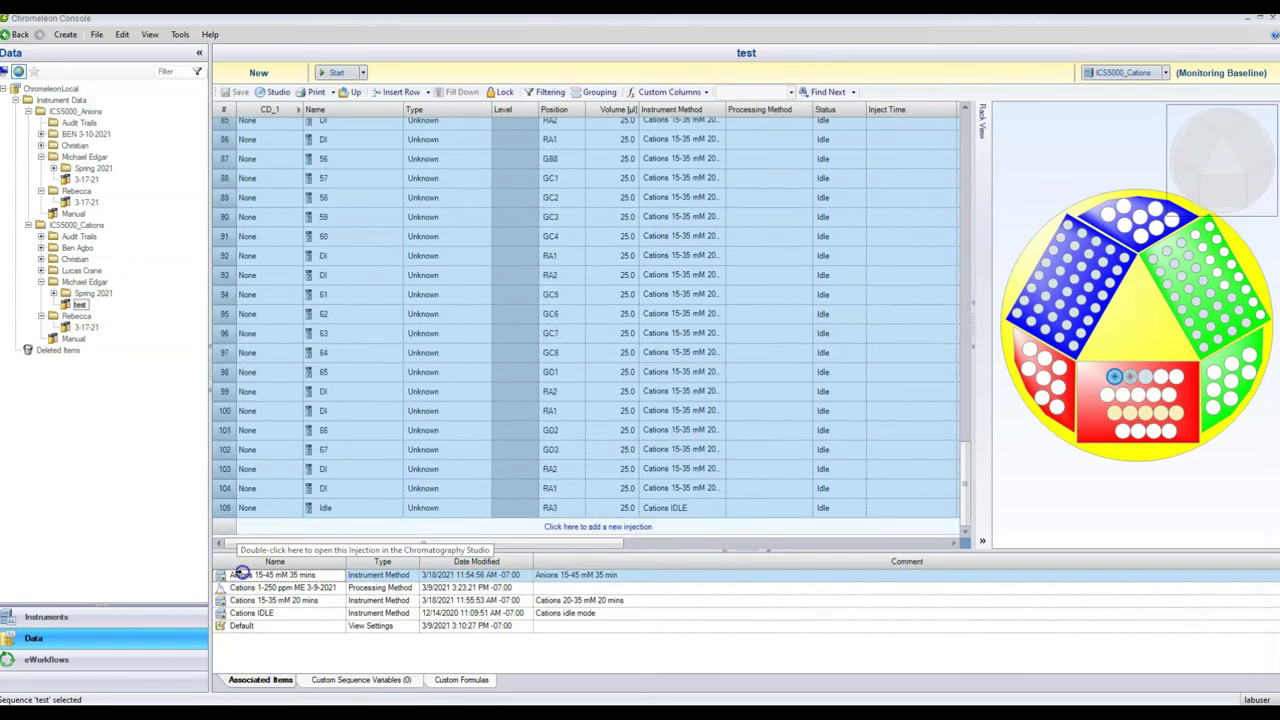
{"action": "right_click", "coordinate": [234, 490]}
{"action": "left_click", "coordinate": [264, 531]}
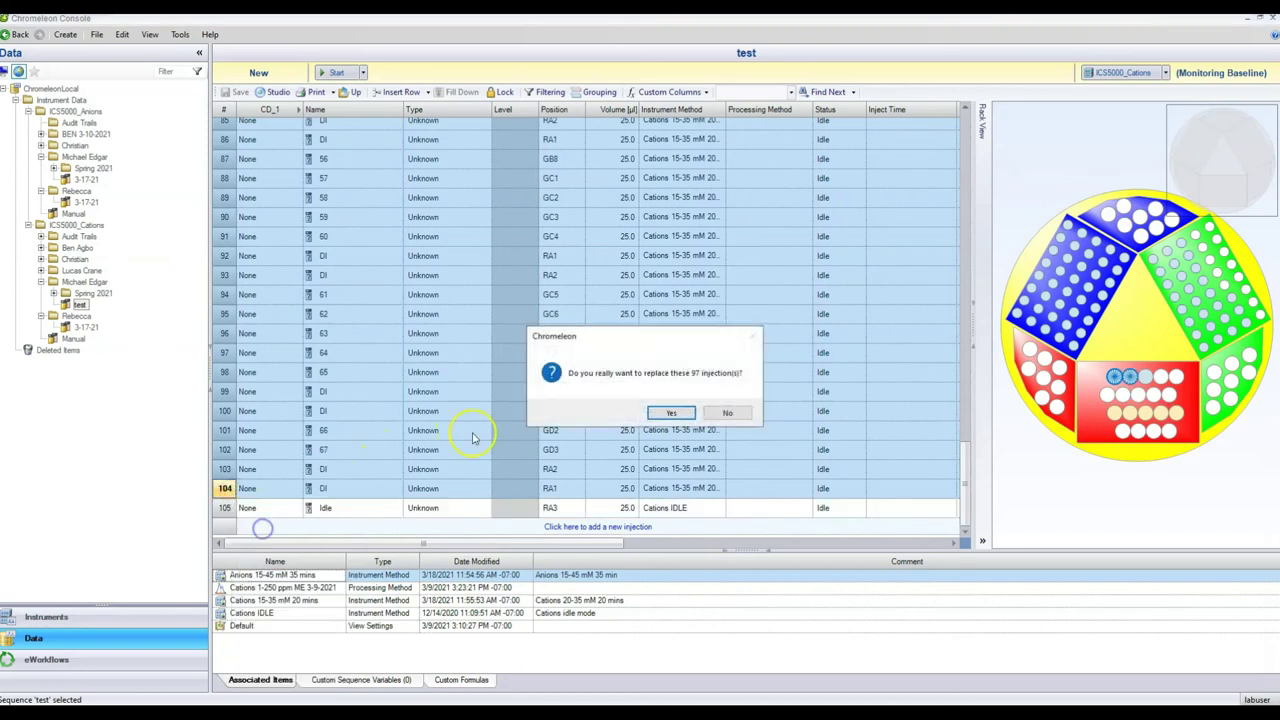
{"action": "left_click", "coordinate": [668, 411]}
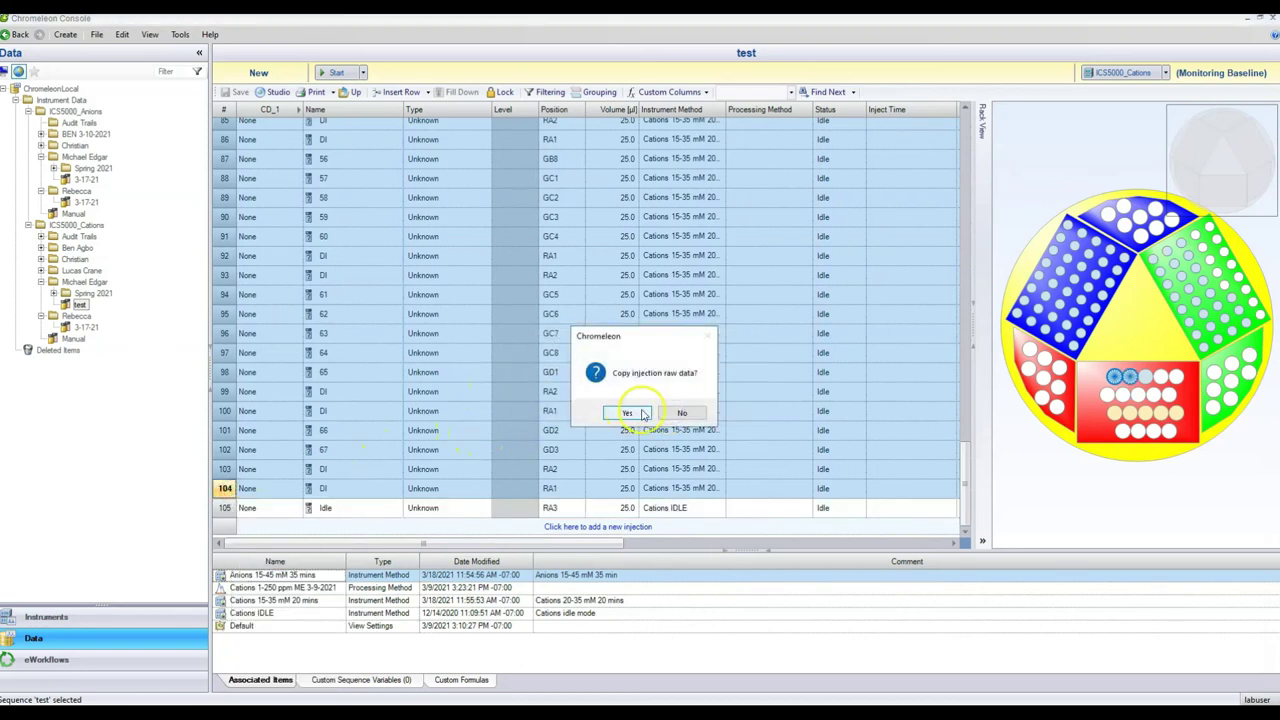
{"action": "left_click", "coordinate": [648, 410]}
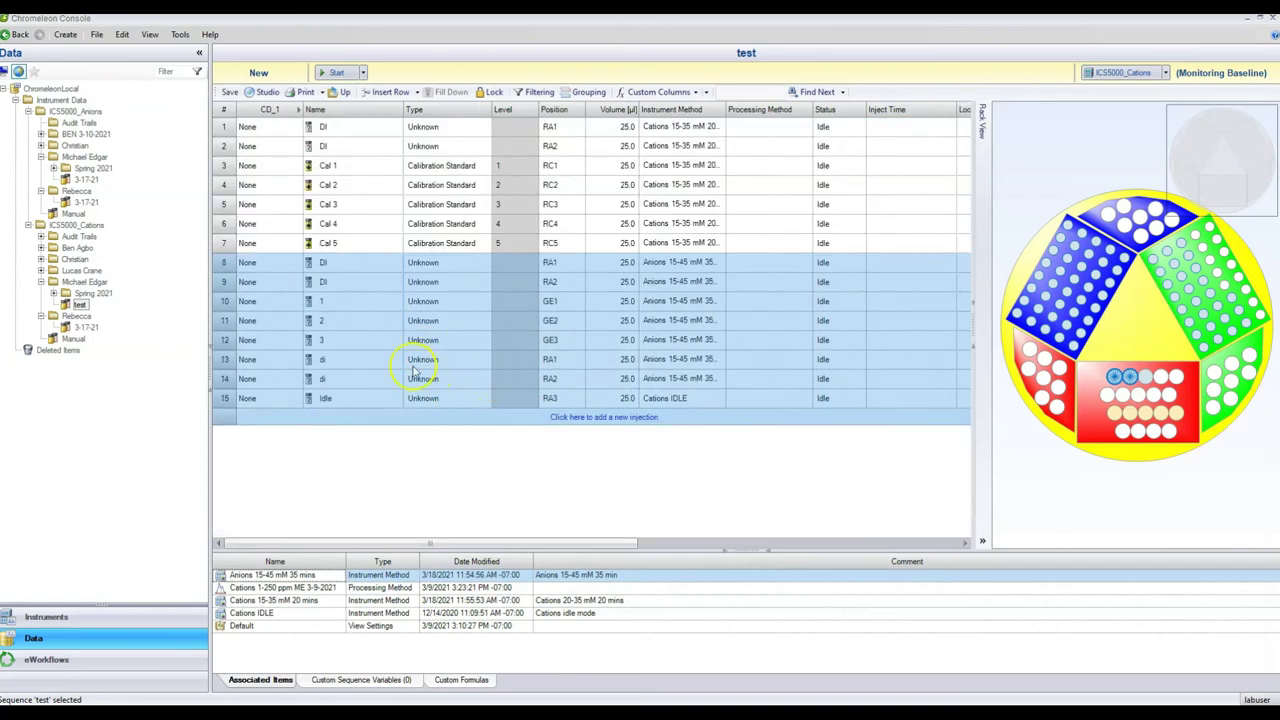
{"action": "left_click", "coordinate": [371, 323]}
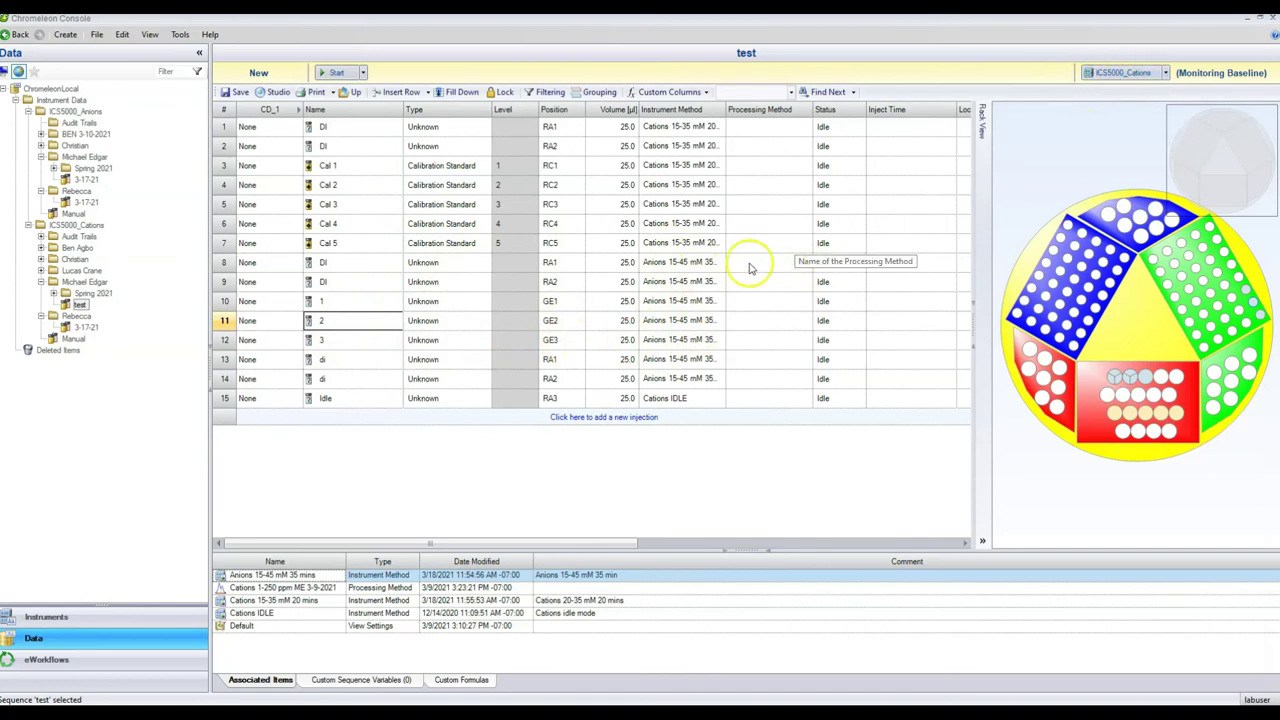
Fill the Cations 15-35 mM 20 mins instrument method down through the test sequence, and assign Cations IDLE to the Idle injection in row 15
{"action": "right_click", "coordinate": [688, 224]}
{"action": "left_click", "coordinate": [712, 314]}
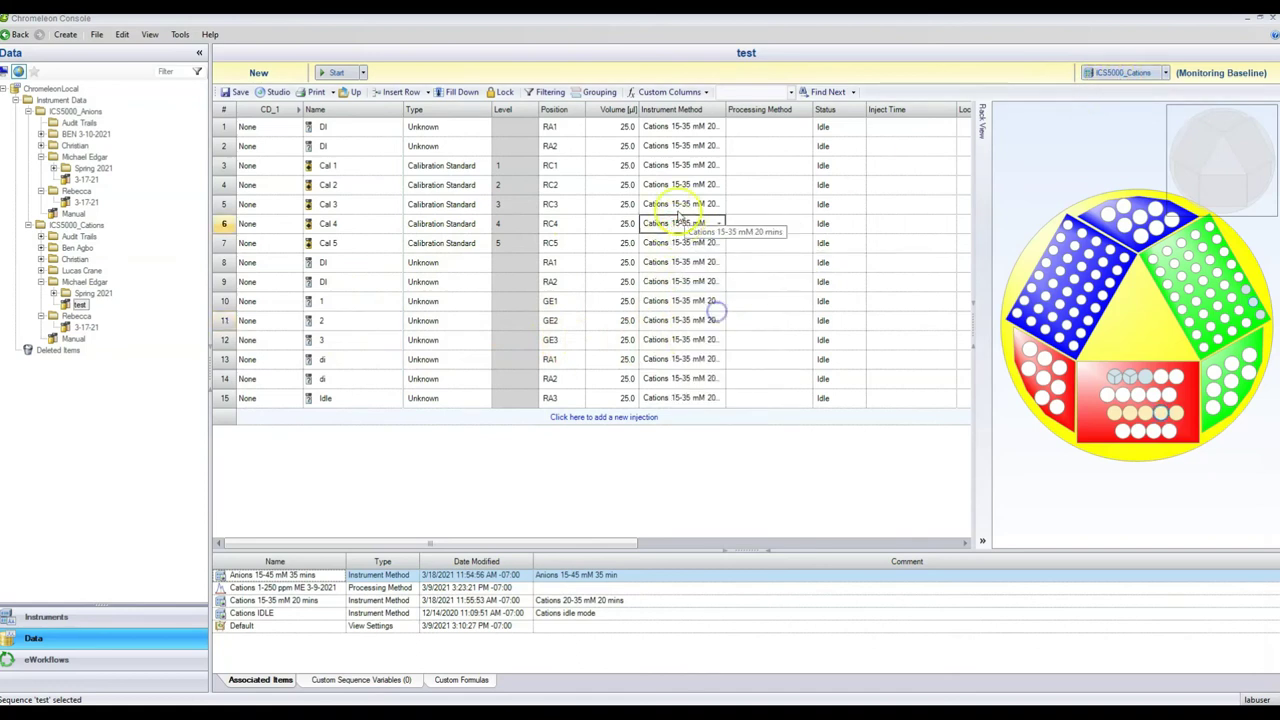
{"action": "left_click", "coordinate": [713, 398]}
{"action": "left_click", "coordinate": [718, 398]}
{"action": "left_click", "coordinate": [690, 436]}
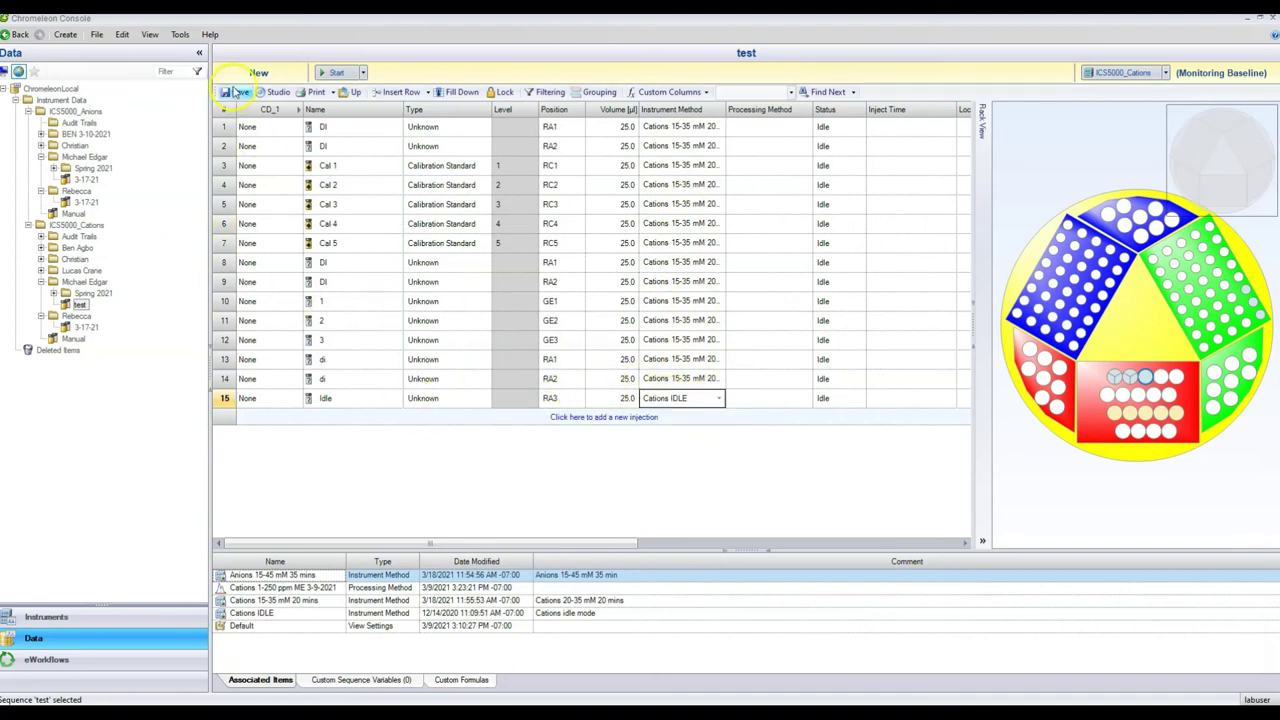
Look over the anion 3-17-21 sequence, and autosize and autozero the ICS5000_Cations detector's CD_1 baseline
{"action": "left_click", "coordinate": [87, 179]}
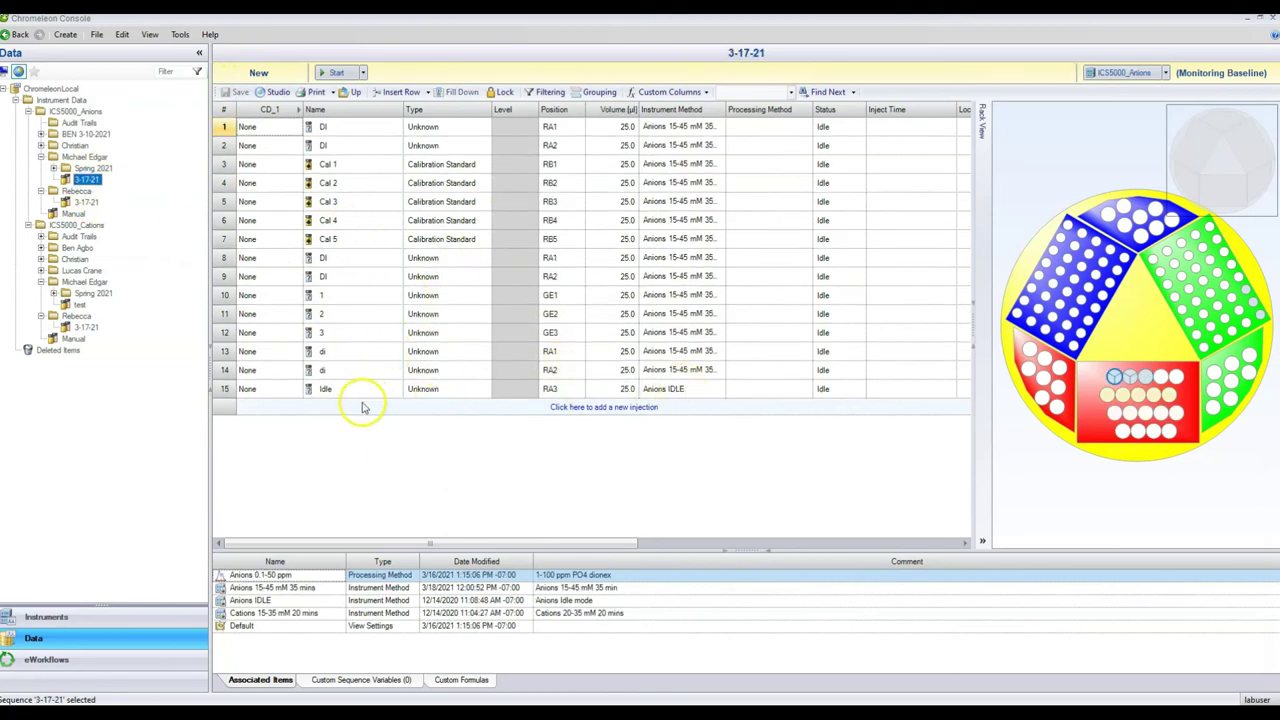
{"action": "left_click", "coordinate": [120, 614]}
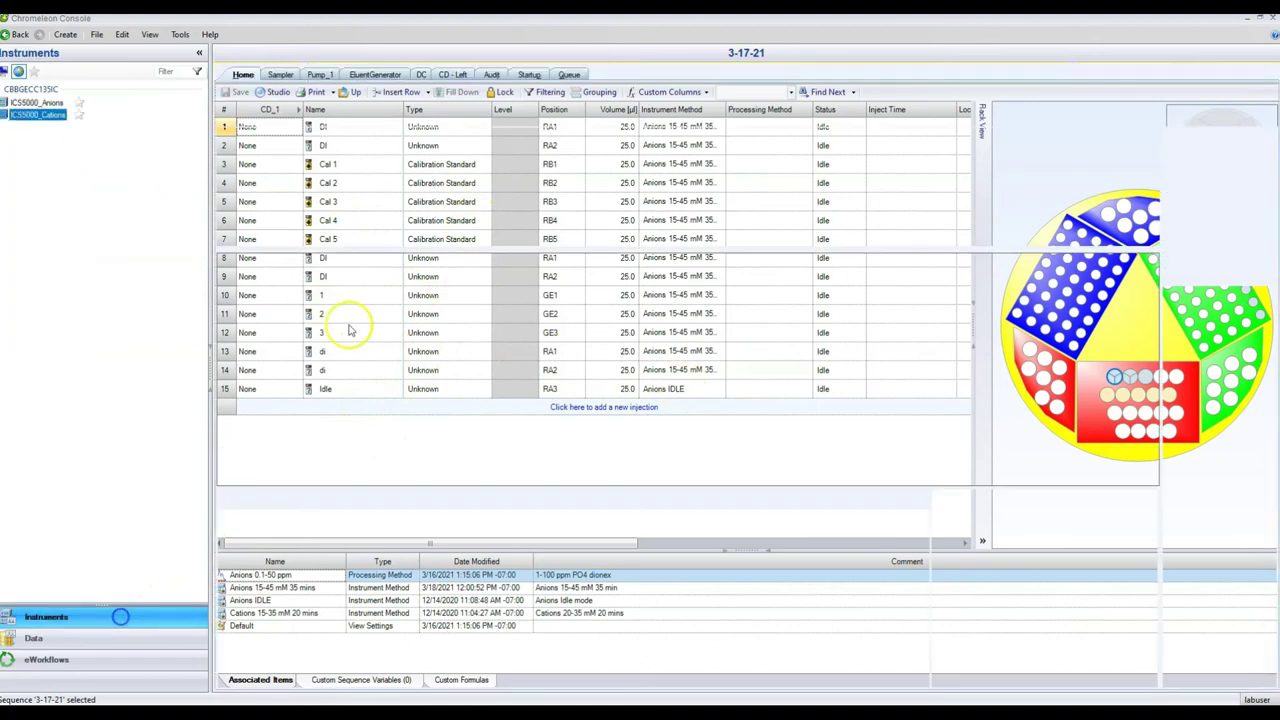
{"action": "left_click", "coordinate": [459, 77]}
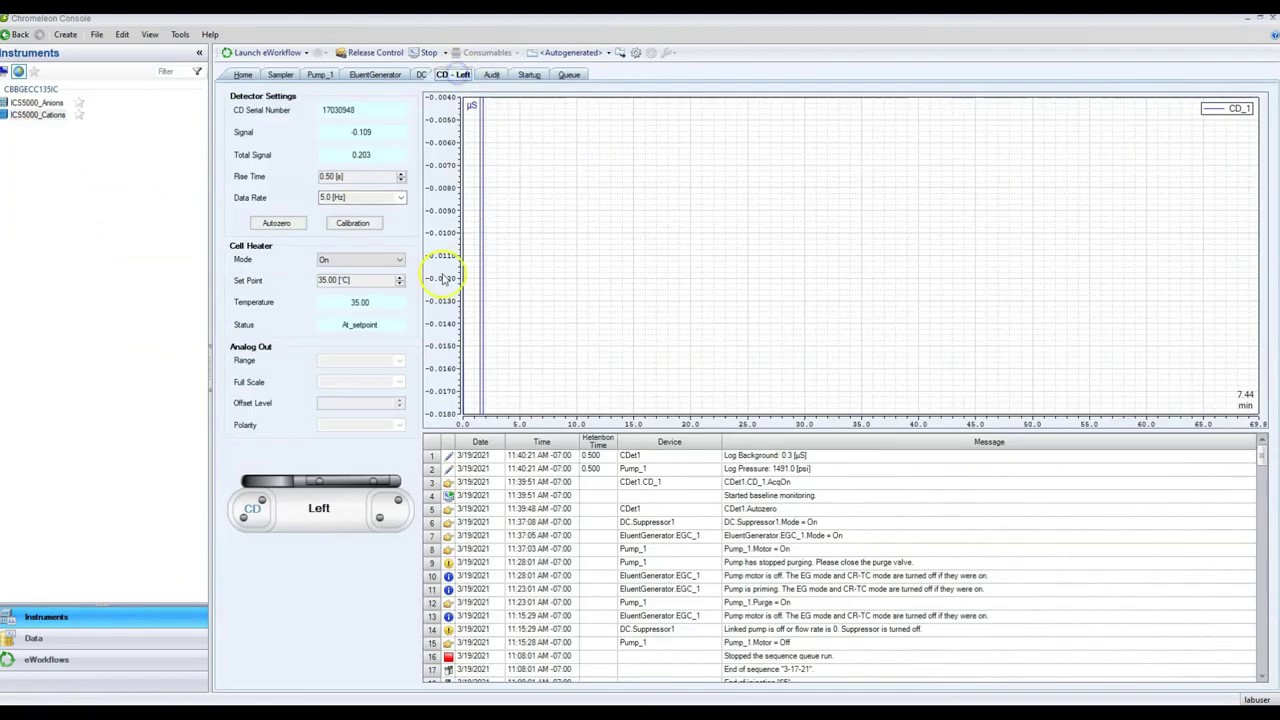
{"action": "right_click", "coordinate": [539, 301]}
{"action": "left_click", "coordinate": [577, 338]}
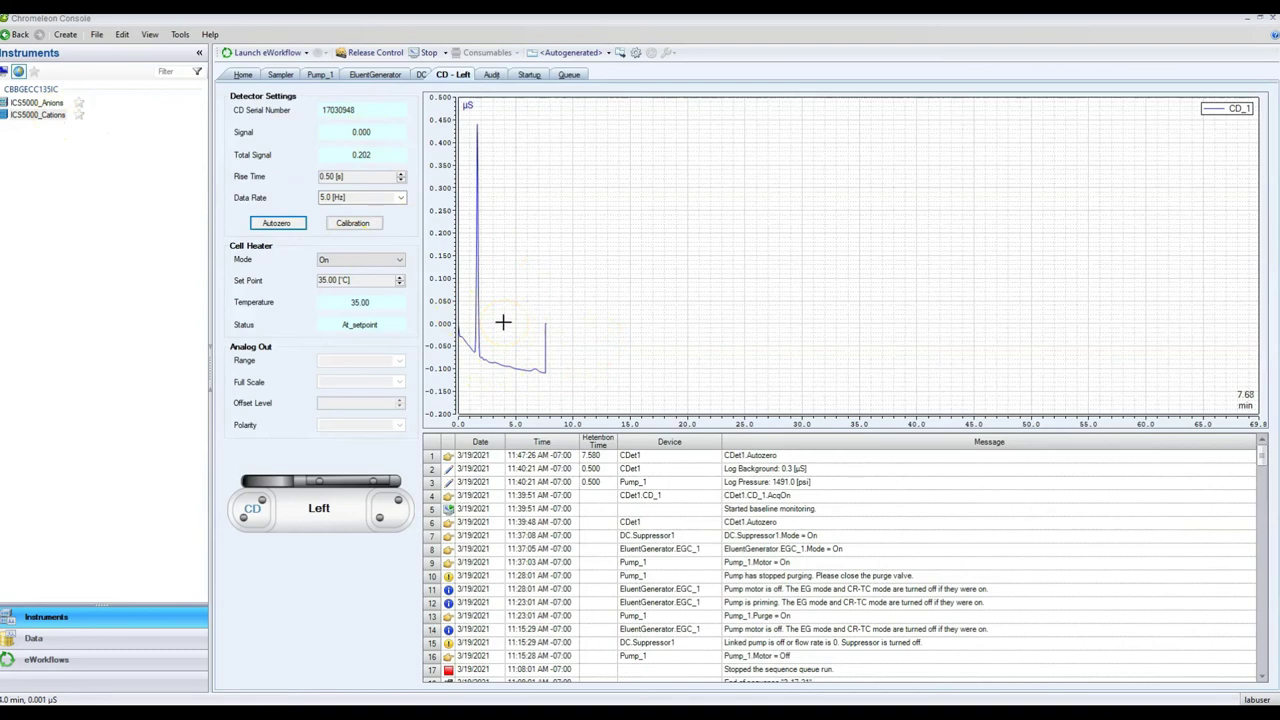
Autosize the ICS5000_Anions detector's CD_1_Total baseline plot and autozero the anion signal
{"action": "left_click", "coordinate": [30, 103]}
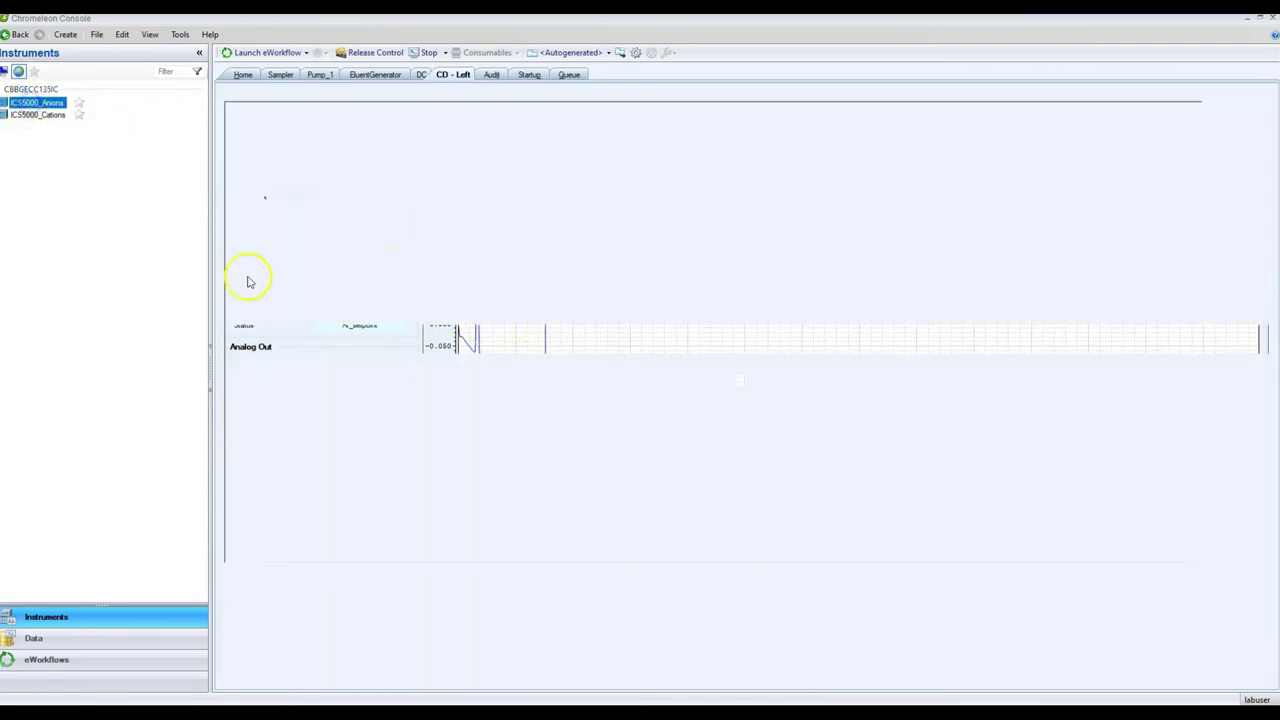
{"action": "right_click", "coordinate": [649, 243]}
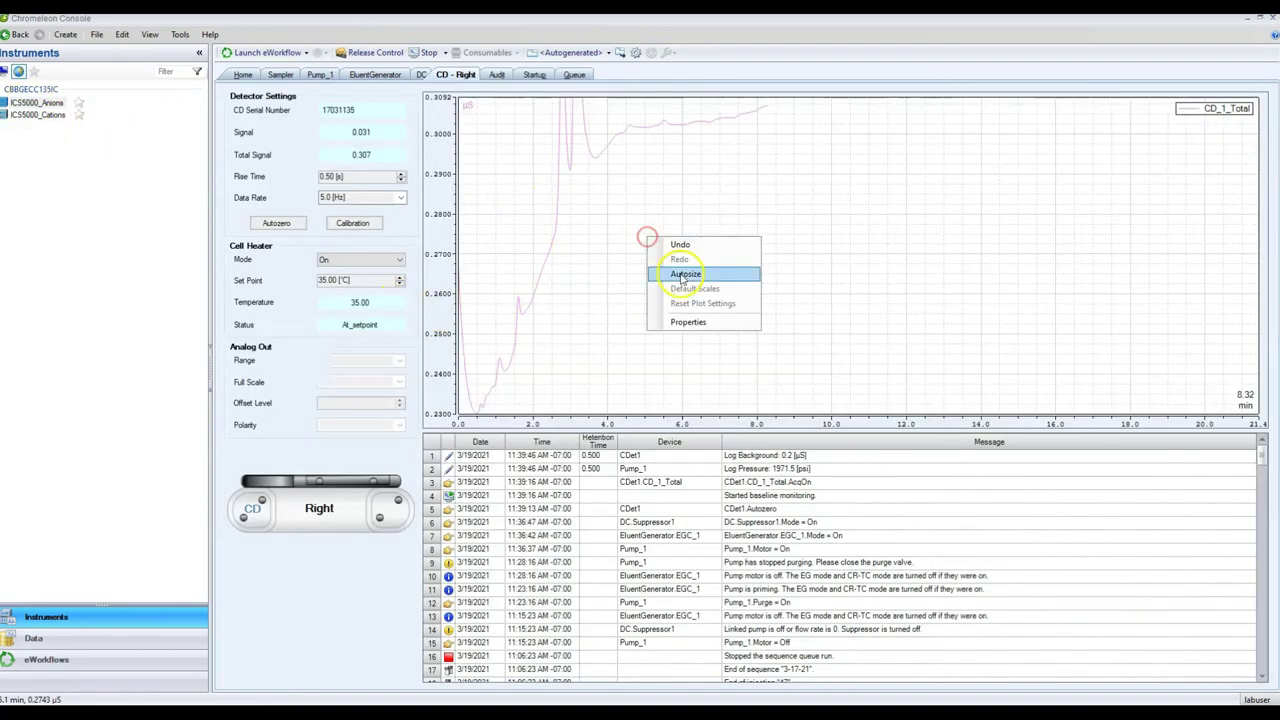
{"action": "left_click", "coordinate": [680, 273]}
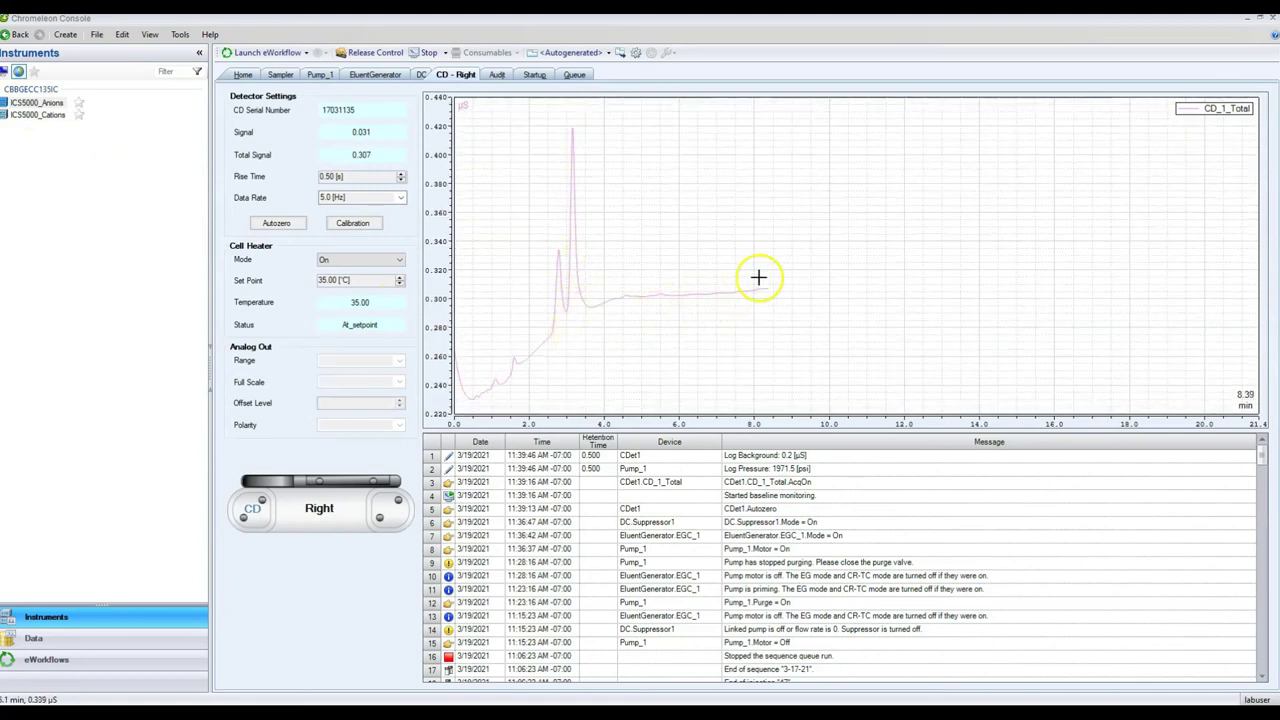
{"action": "left_click", "coordinate": [277, 222]}
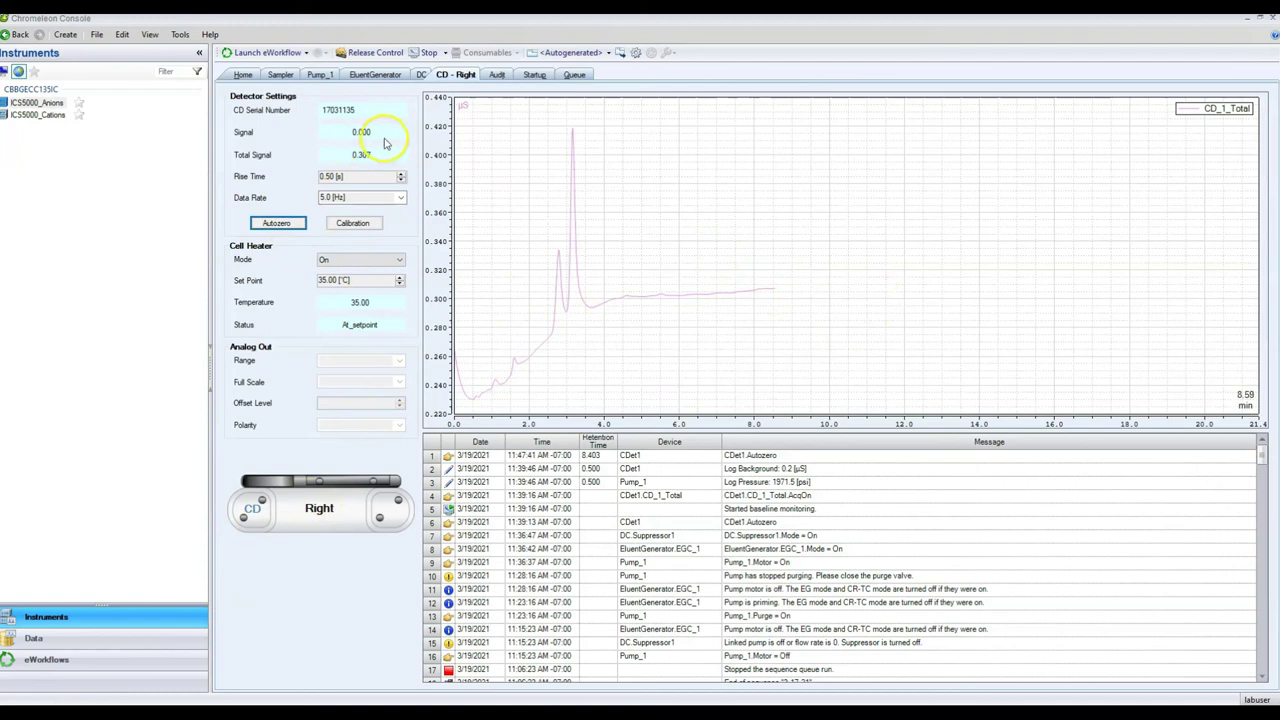
Autozero the ICS5000_Cations detector's CD_1 signal
{"action": "left_click", "coordinate": [37, 116]}
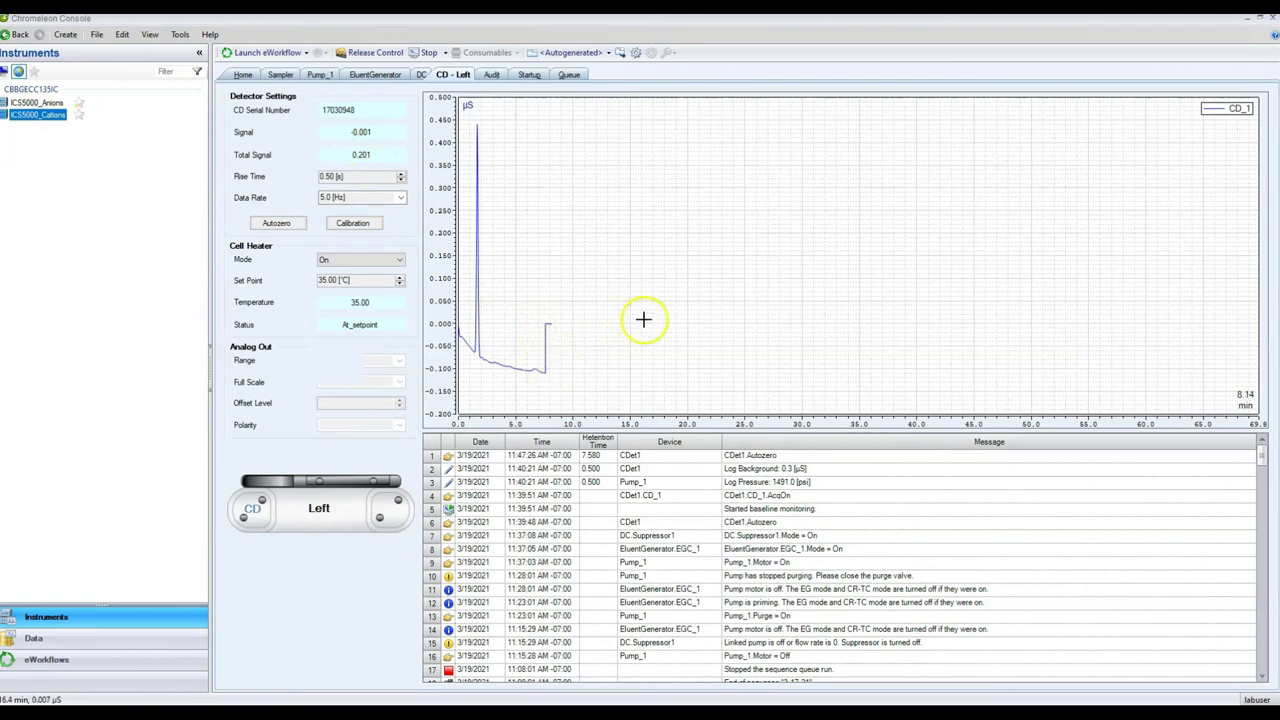
{"action": "left_click", "coordinate": [278, 223]}
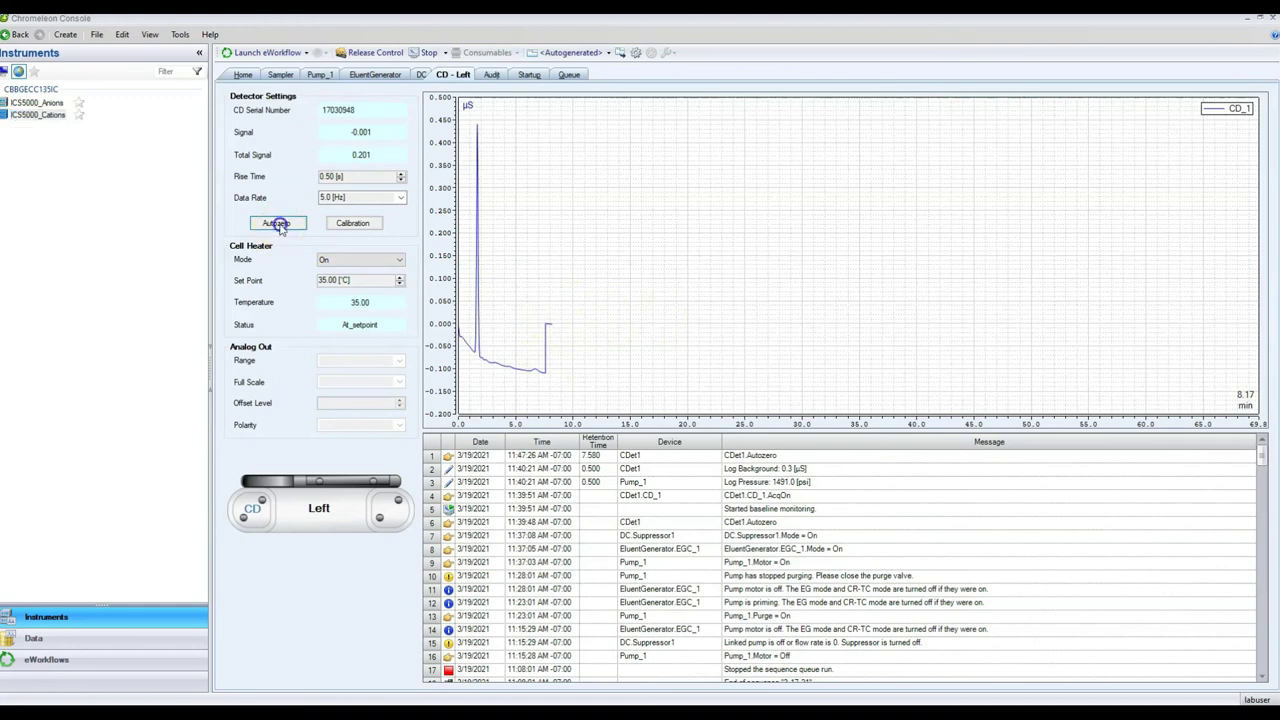
Delete the new 15-injection 3-17-21 sequence from the ICS5000_Anions data
{"action": "left_click", "coordinate": [108, 637]}
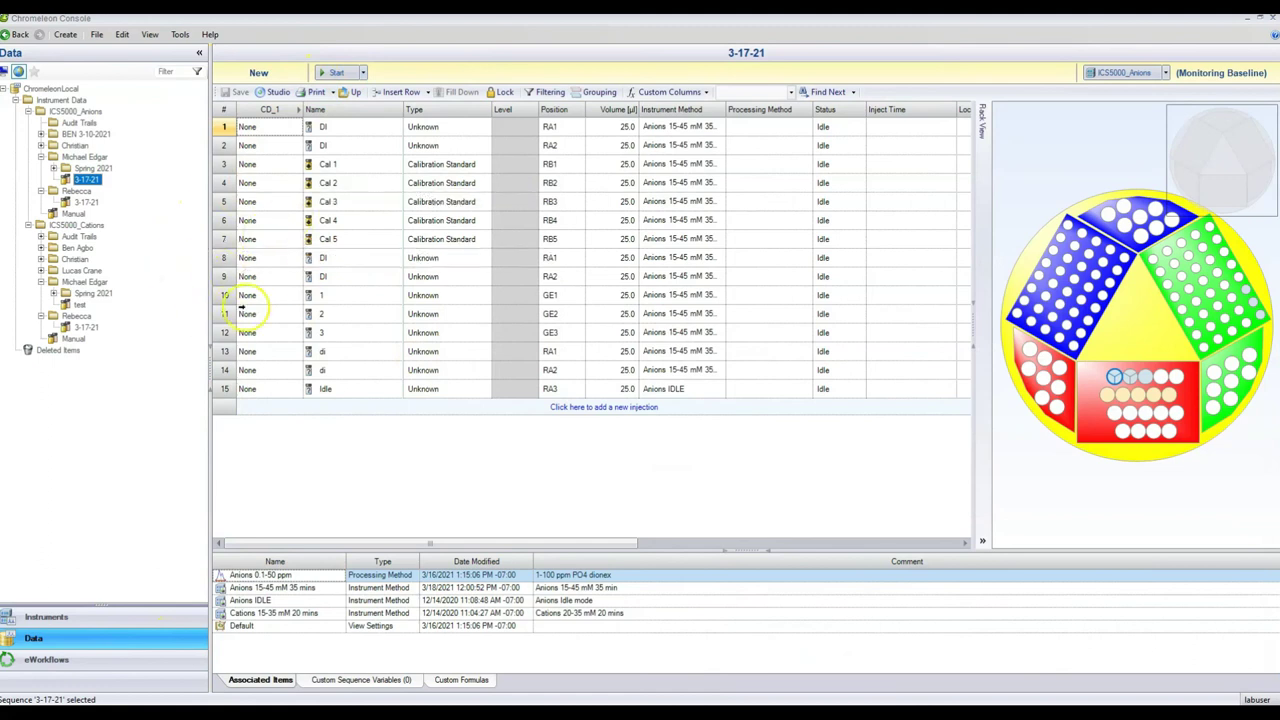
{"action": "right_click", "coordinate": [88, 180]}
{"action": "left_click", "coordinate": [125, 250]}
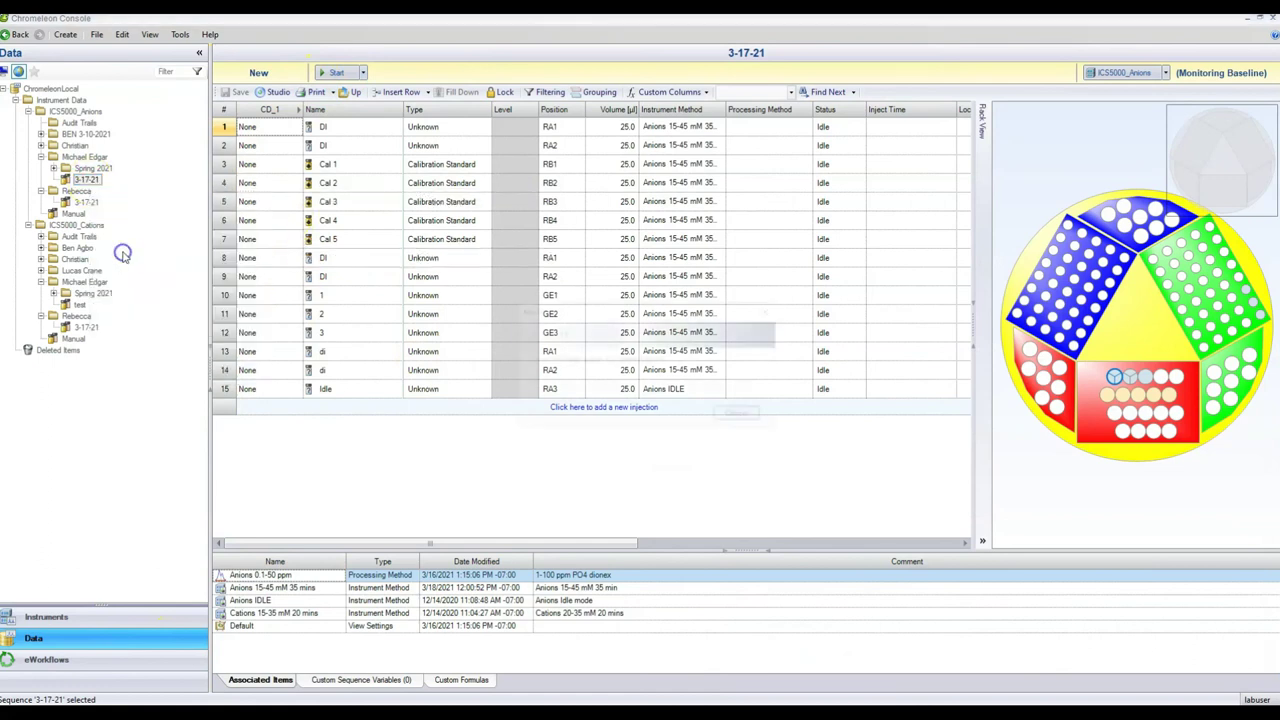
Select injection 75 in the original, stopped anion 3-17-21 sequence and resume the run, stopping baseline monitoring on ICS5000_Anions
{"action": "left_click", "coordinate": [86, 190]}
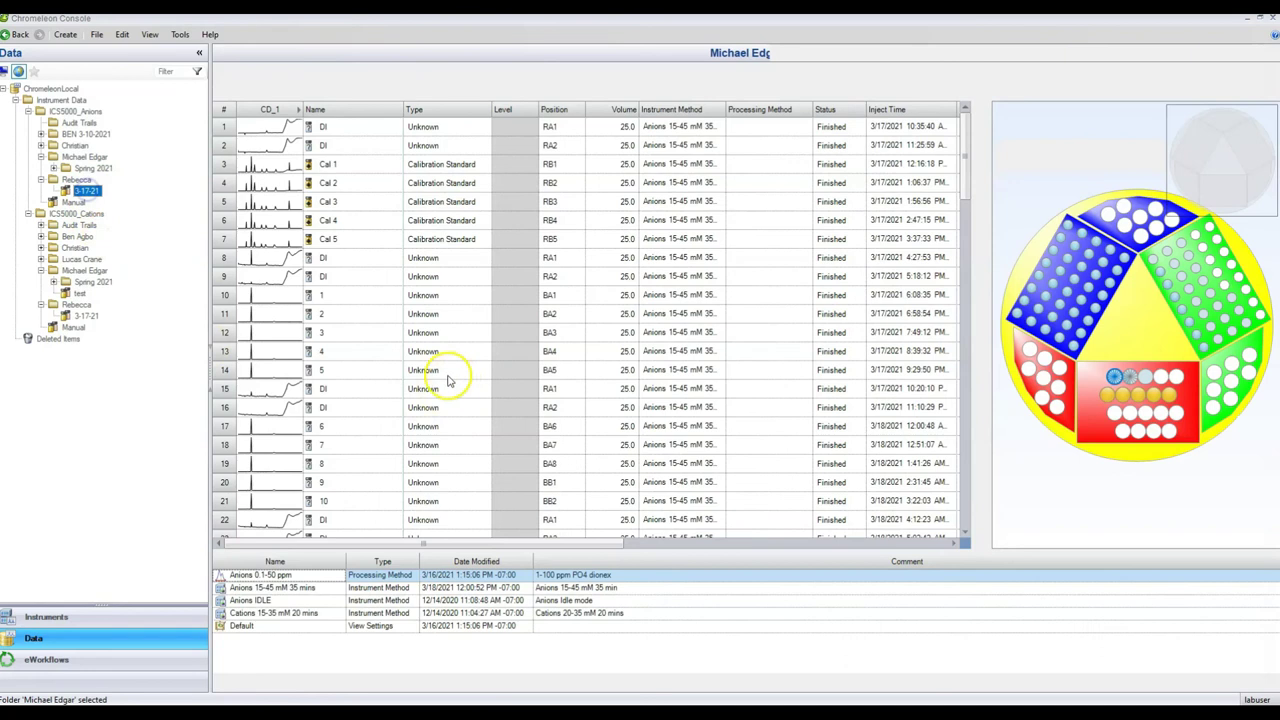
{"action": "left_click_drag", "start_coordinate": [963, 172], "coordinate": [977, 380]}
{"action": "left_click", "coordinate": [224, 347]}
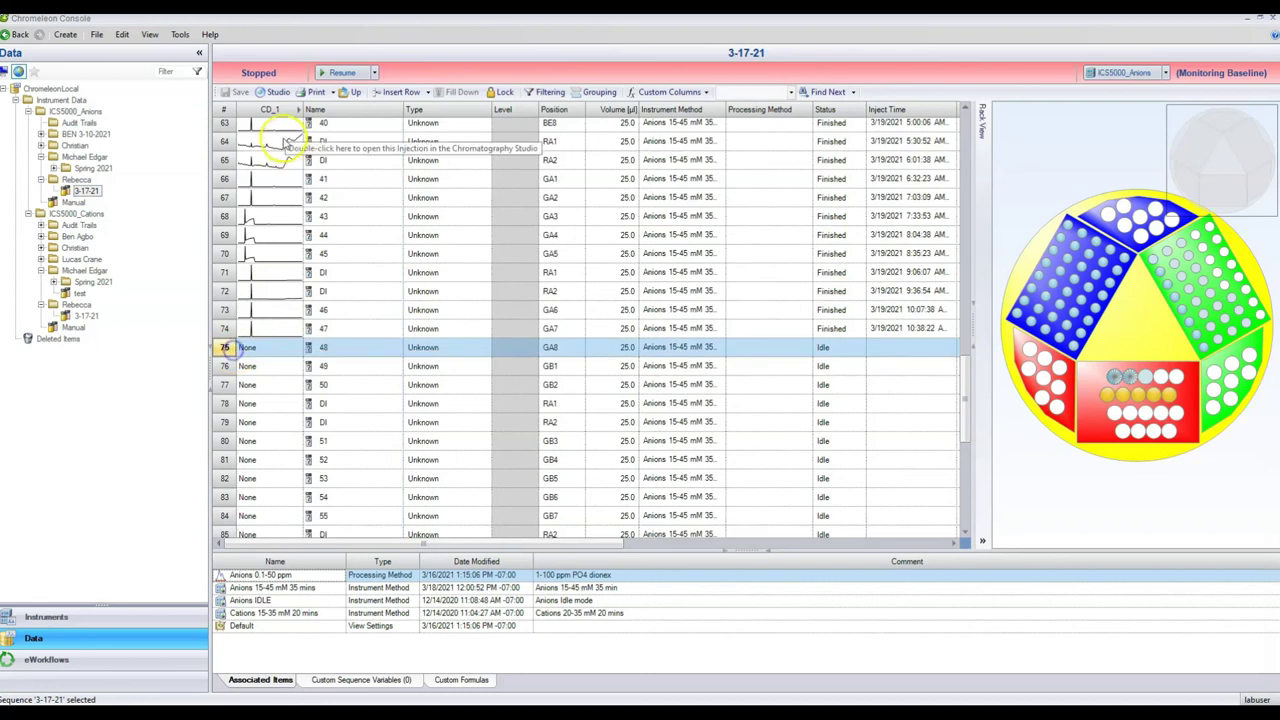
{"action": "left_click", "coordinate": [342, 75]}
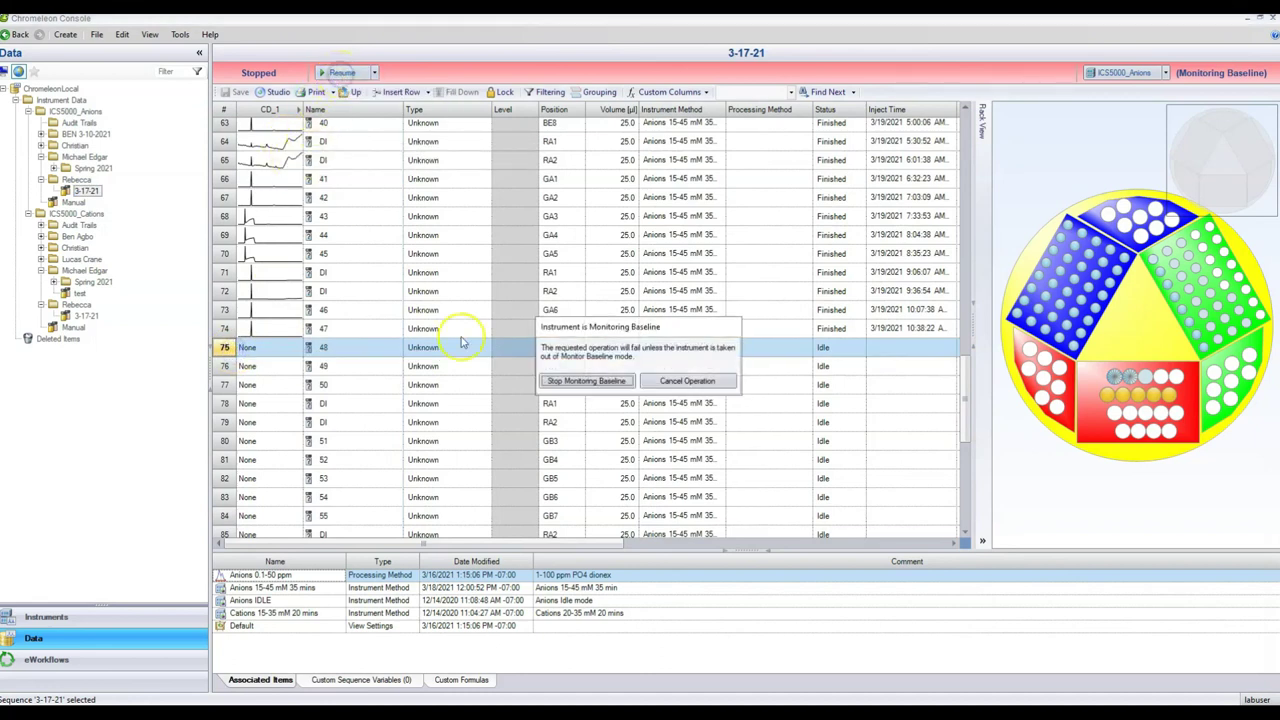
{"action": "left_click", "coordinate": [580, 381]}
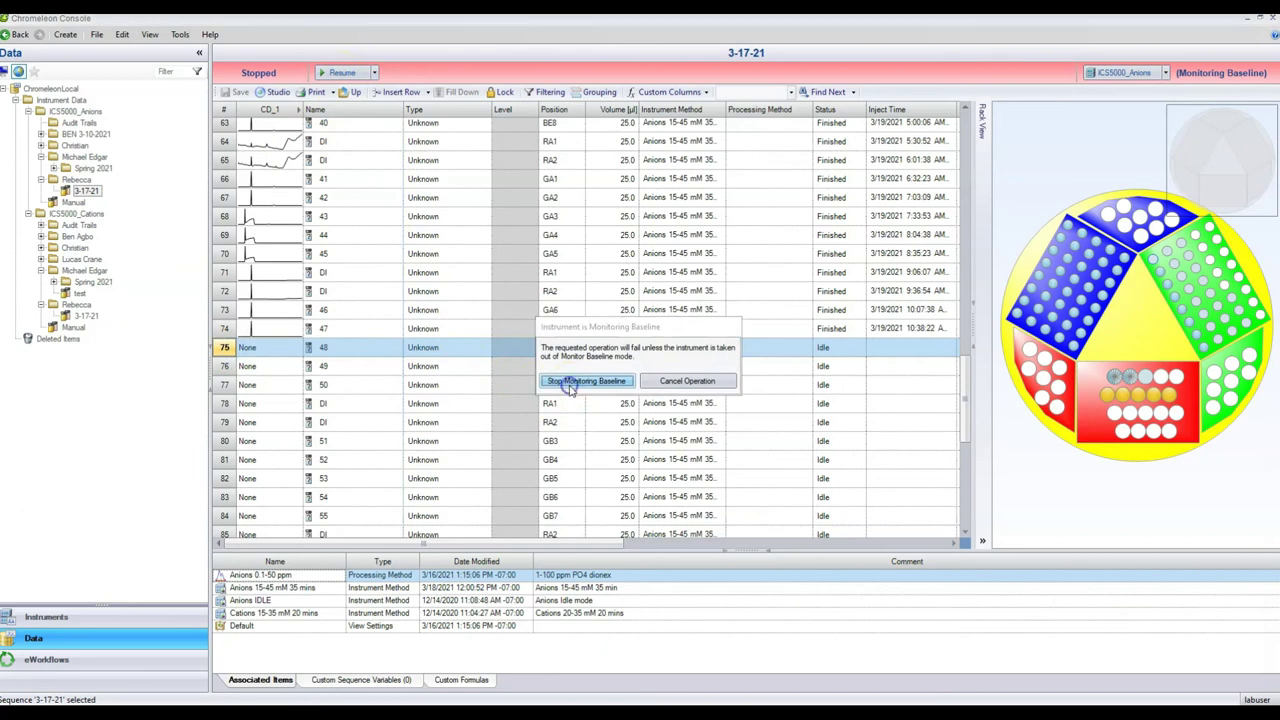
Select injection 99 in the stopped cation 3-17-21 sequence and resume the run, stopping baseline monitoring on ICS5000_Cations
{"action": "left_click", "coordinate": [86, 316]}
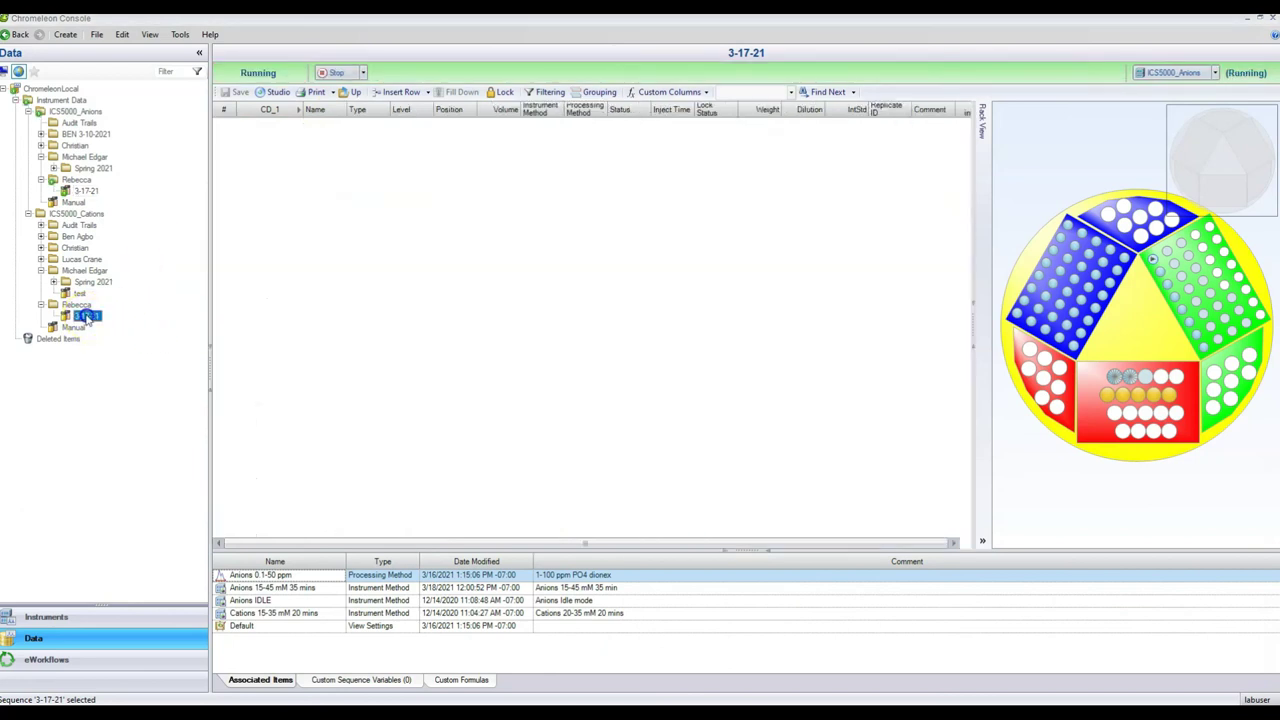
{"action": "left_click_drag", "start_coordinate": [963, 155], "coordinate": [963, 491]}
{"action": "left_click", "coordinate": [960, 368]}
{"action": "left_click", "coordinate": [222, 391]}
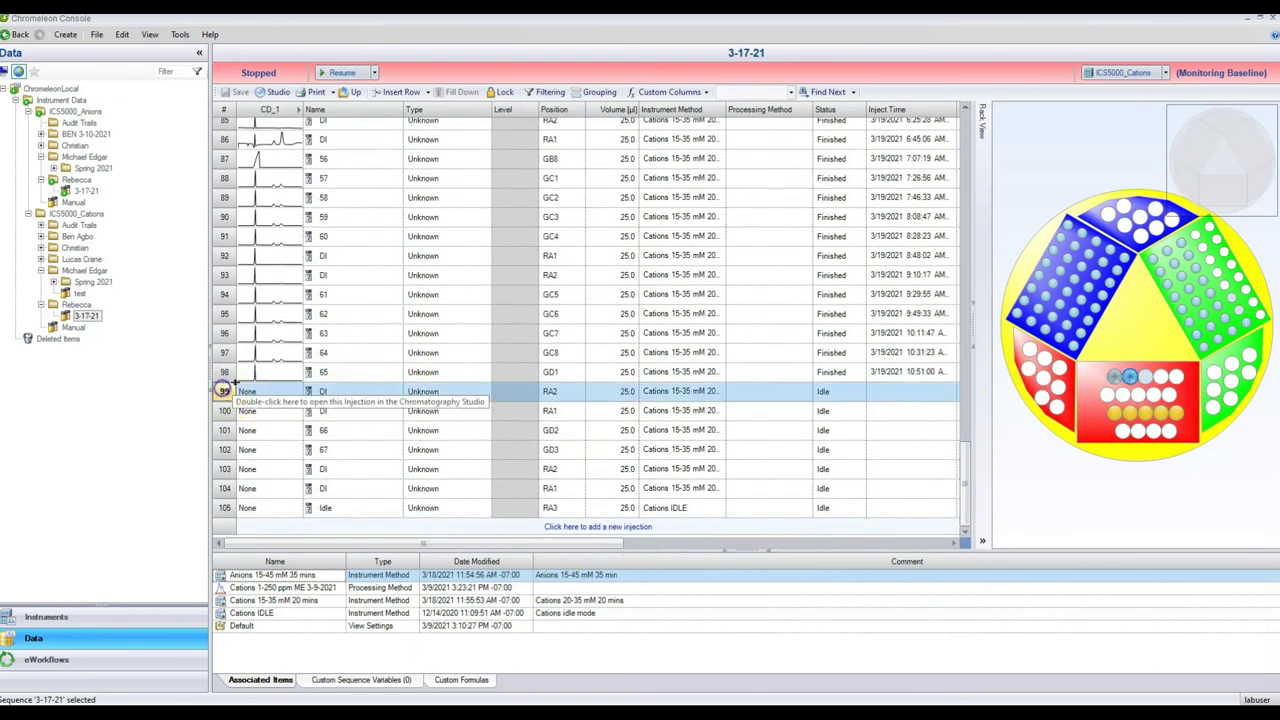
{"action": "left_click", "coordinate": [342, 72]}
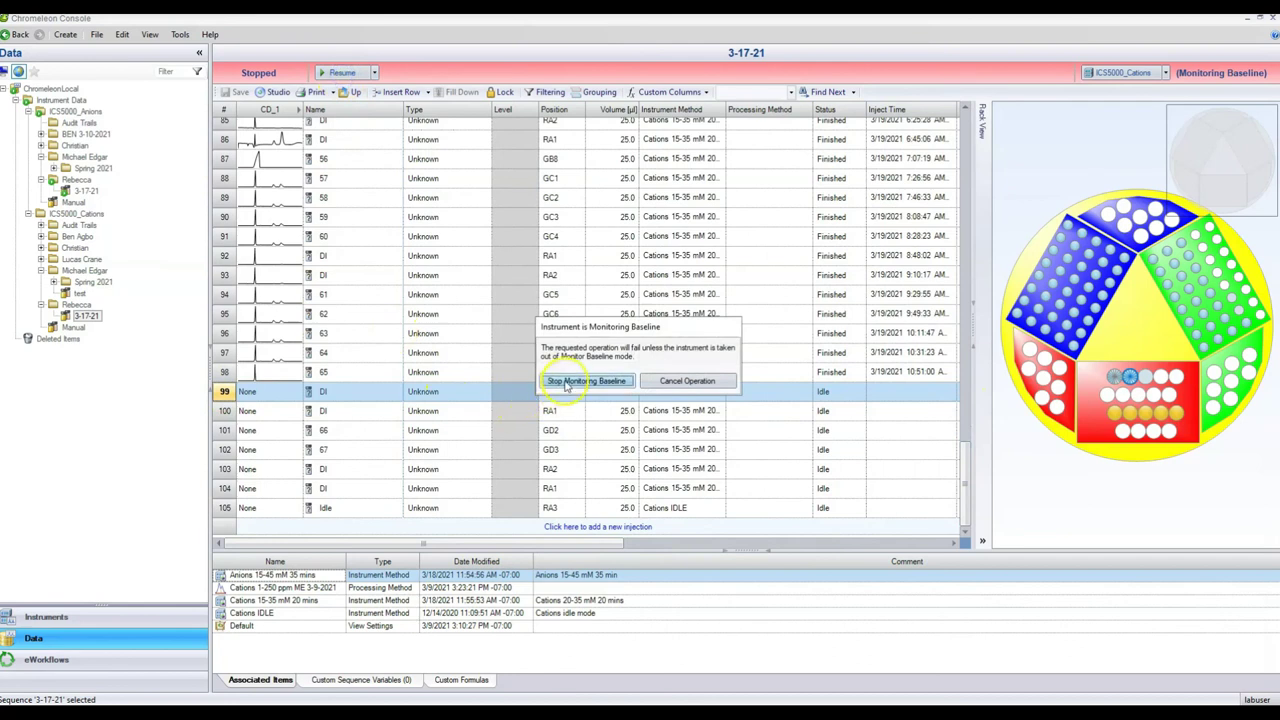
{"action": "left_click", "coordinate": [560, 382]}
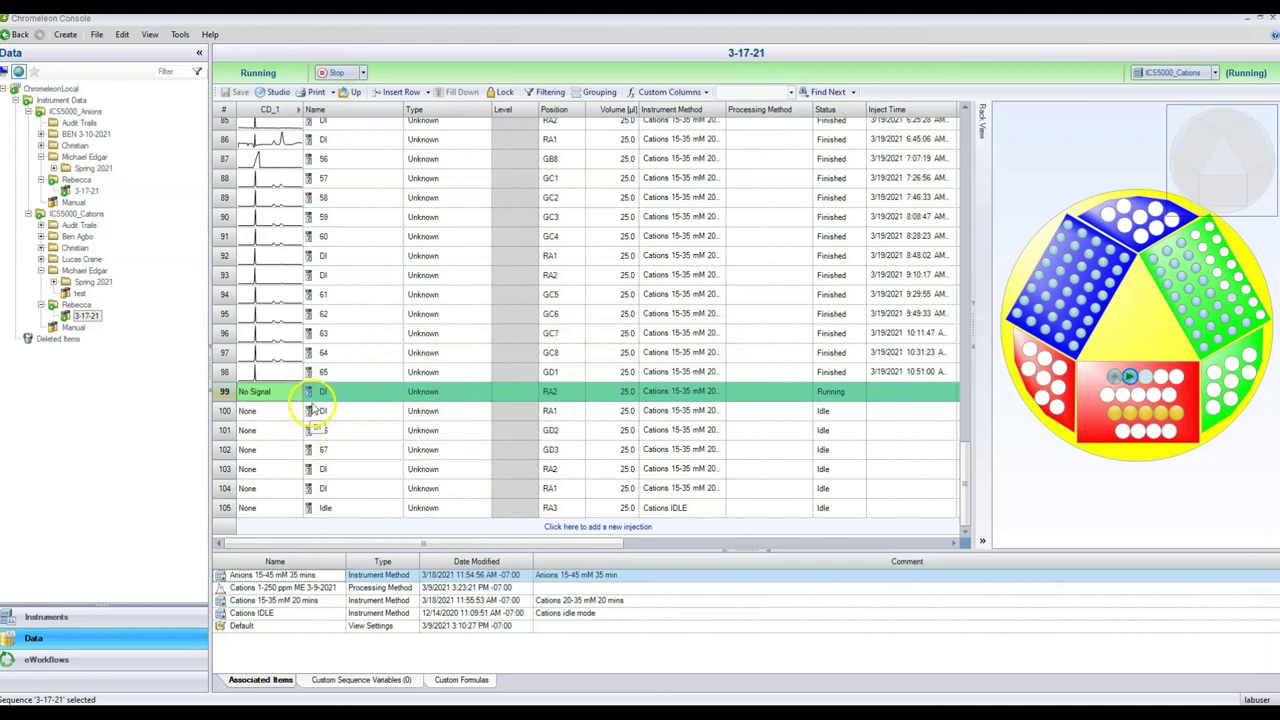
Look through the running anion 3-17-21 sequence, from its finished injections to the remaining idle ones
{"action": "left_click", "coordinate": [82, 190]}
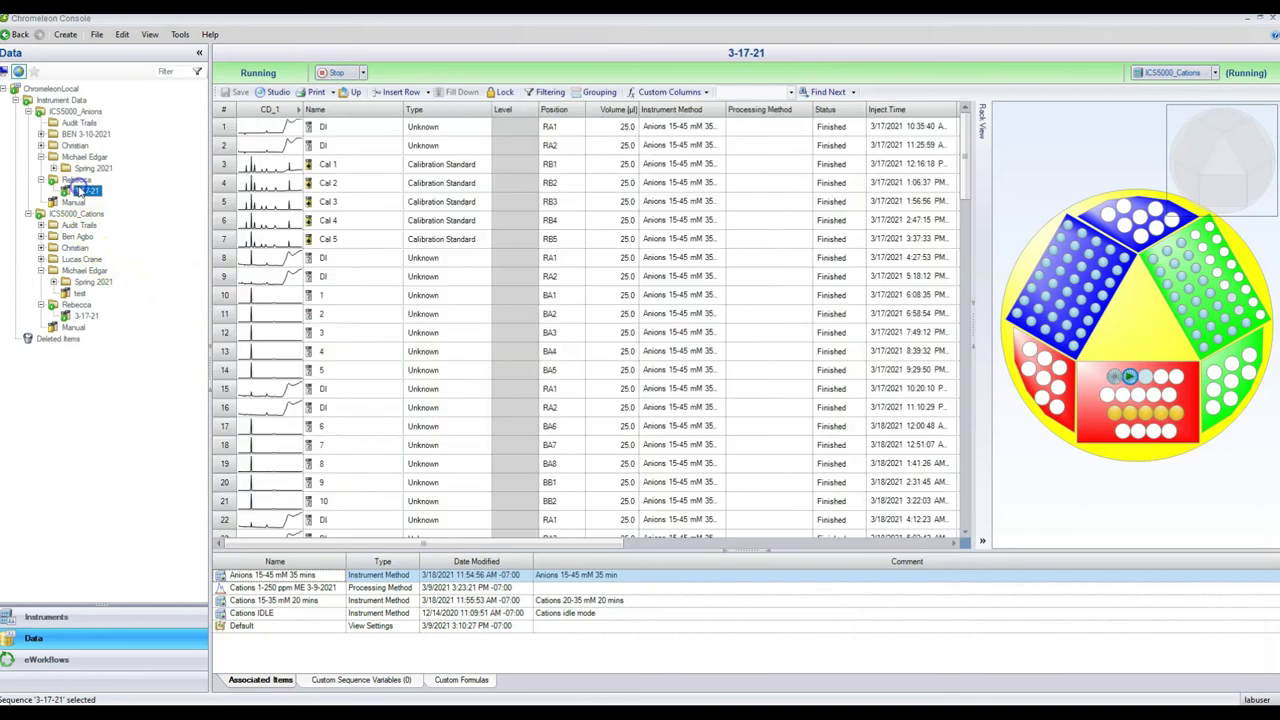
{"action": "scroll", "coordinate": [968, 175], "scroll_direction": "down", "scroll_amount": 1}
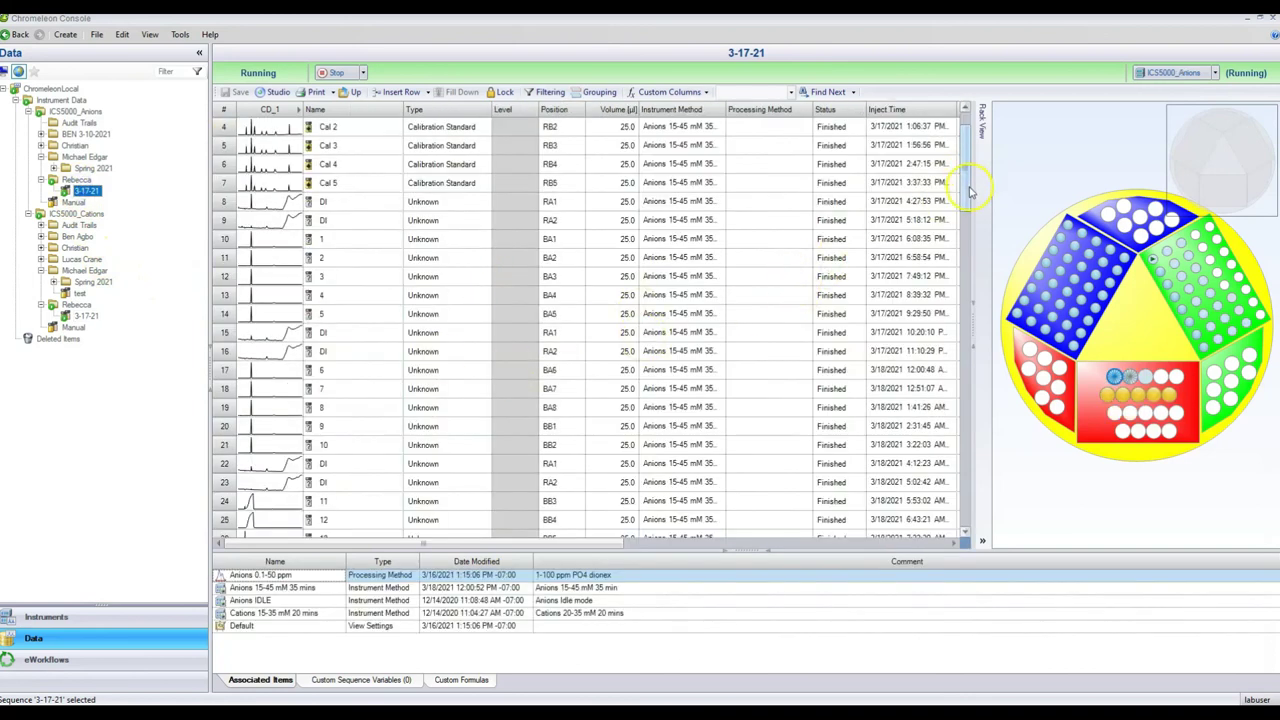
{"action": "left_click_drag", "start_coordinate": [968, 188], "coordinate": [971, 430]}
{"action": "scroll", "coordinate": [318, 452], "scroll_direction": "down", "scroll_amount": 2}
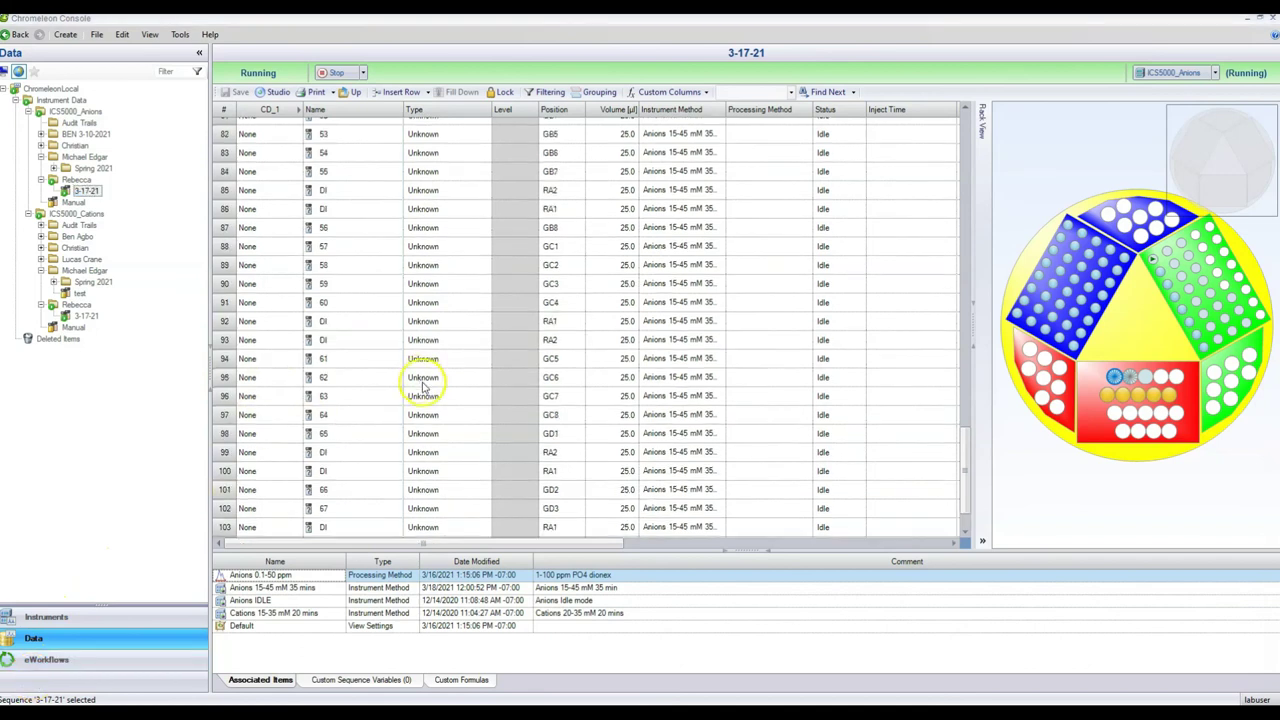
{"action": "scroll", "coordinate": [418, 400], "scroll_direction": "up", "scroll_amount": 15}
{"action": "scroll", "coordinate": [424, 389], "scroll_direction": "up", "scroll_amount": 13}
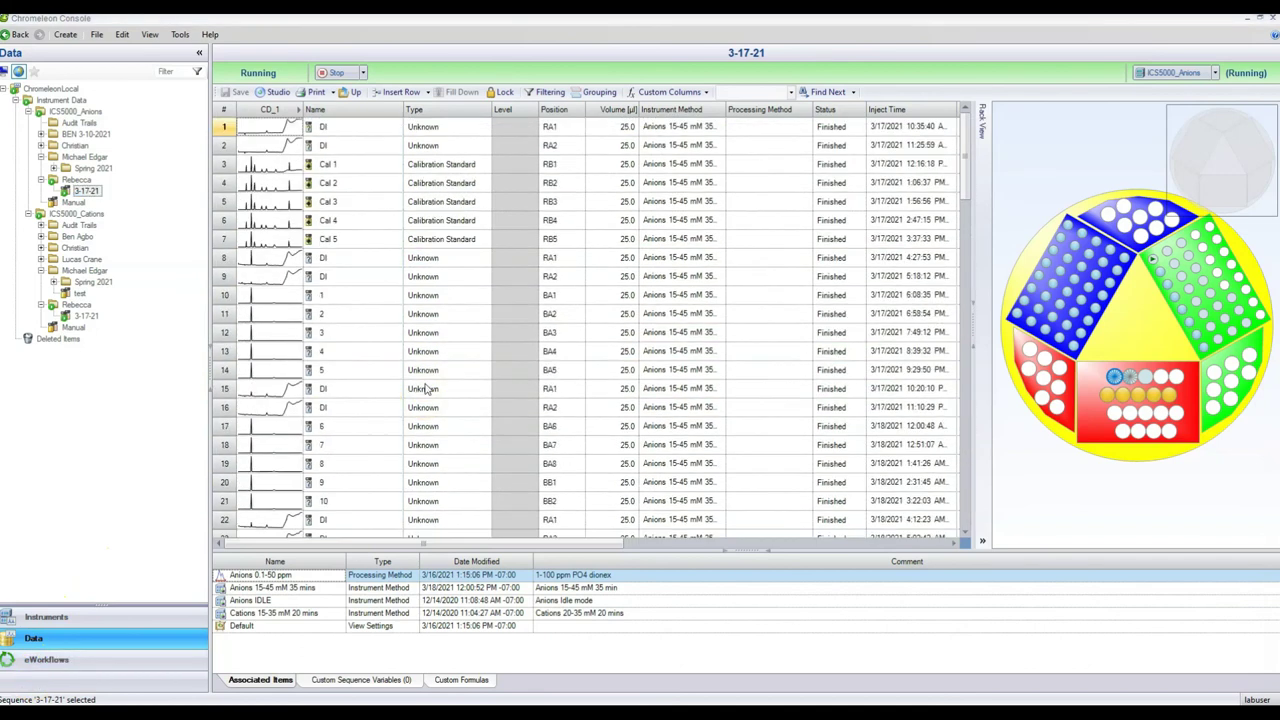